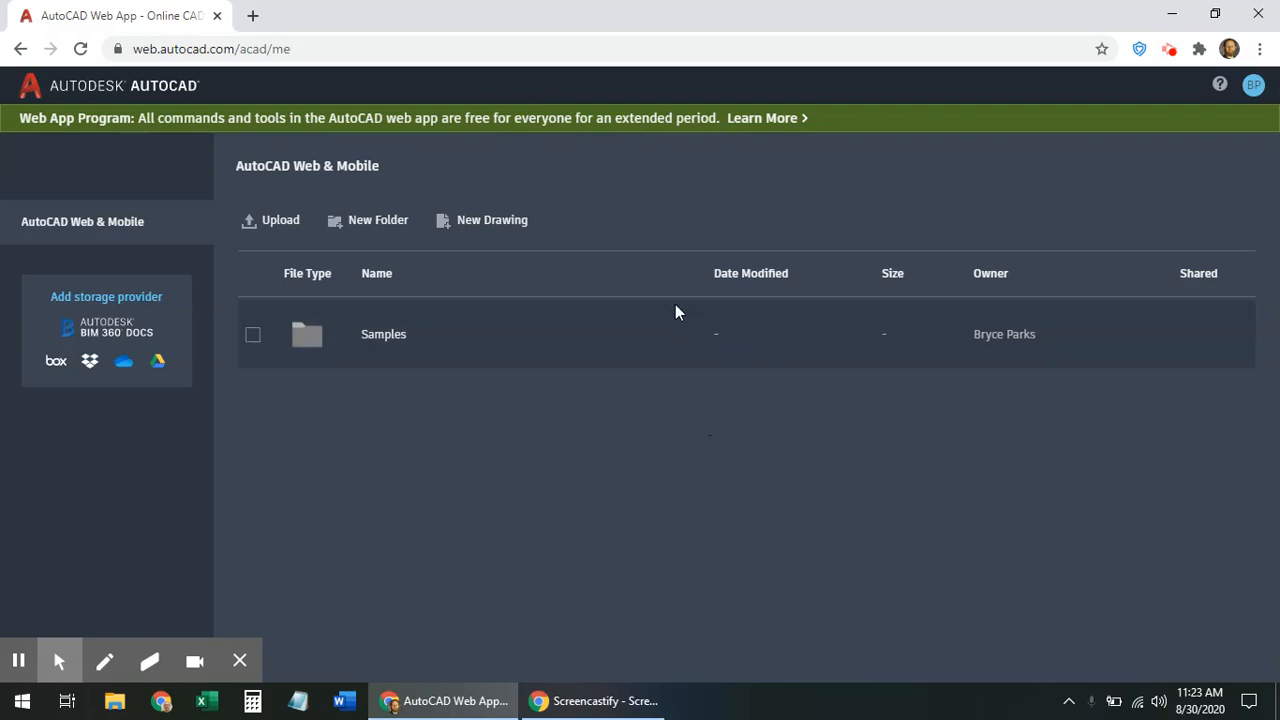
Create a new Imperial-unit drawing named with a person's name plus ' - House' and open it
{"action": "left_click", "coordinate": [507, 228]}
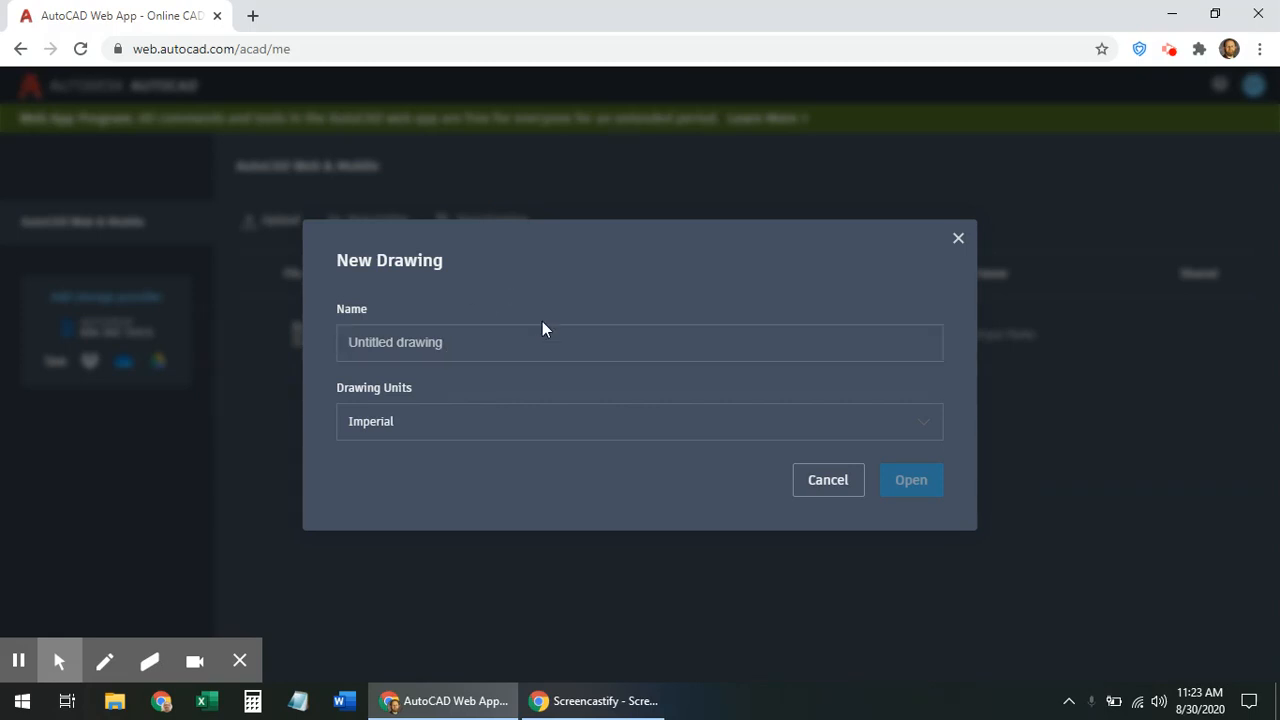
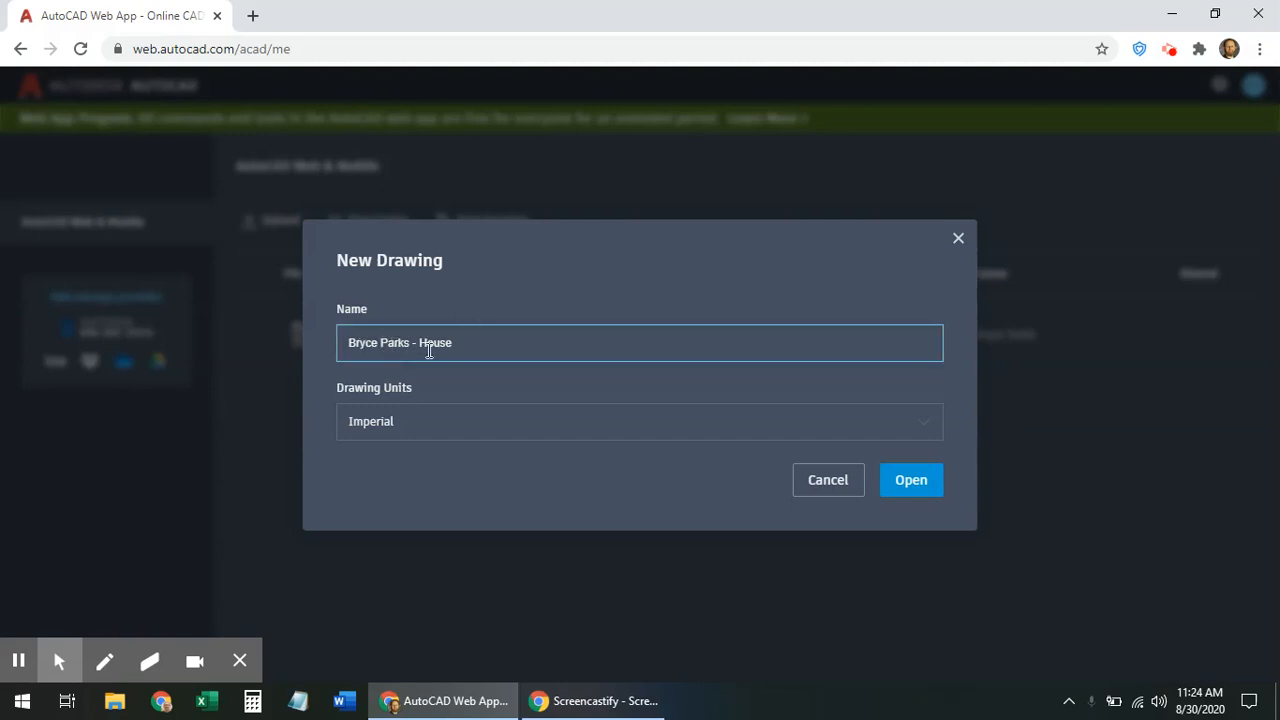
{"action": "left_click", "coordinate": [422, 425]}
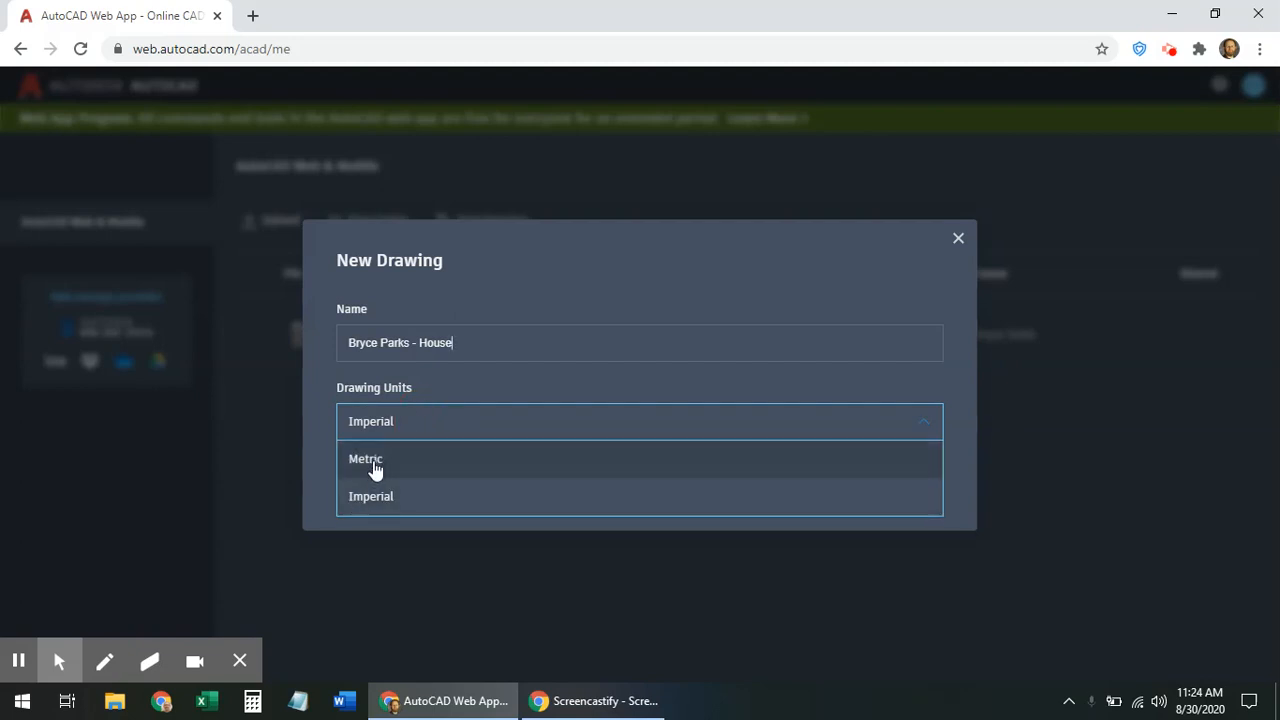
{"action": "left_click", "coordinate": [415, 497]}
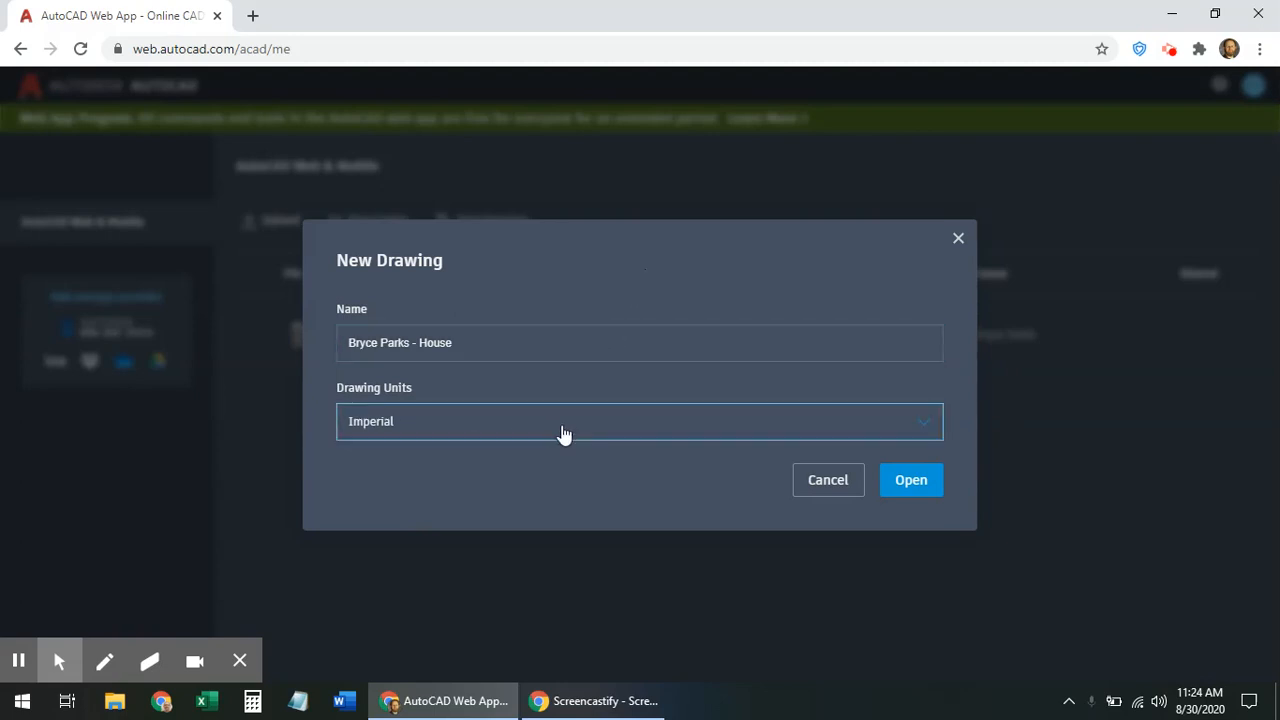
{"action": "left_click", "coordinate": [909, 484]}
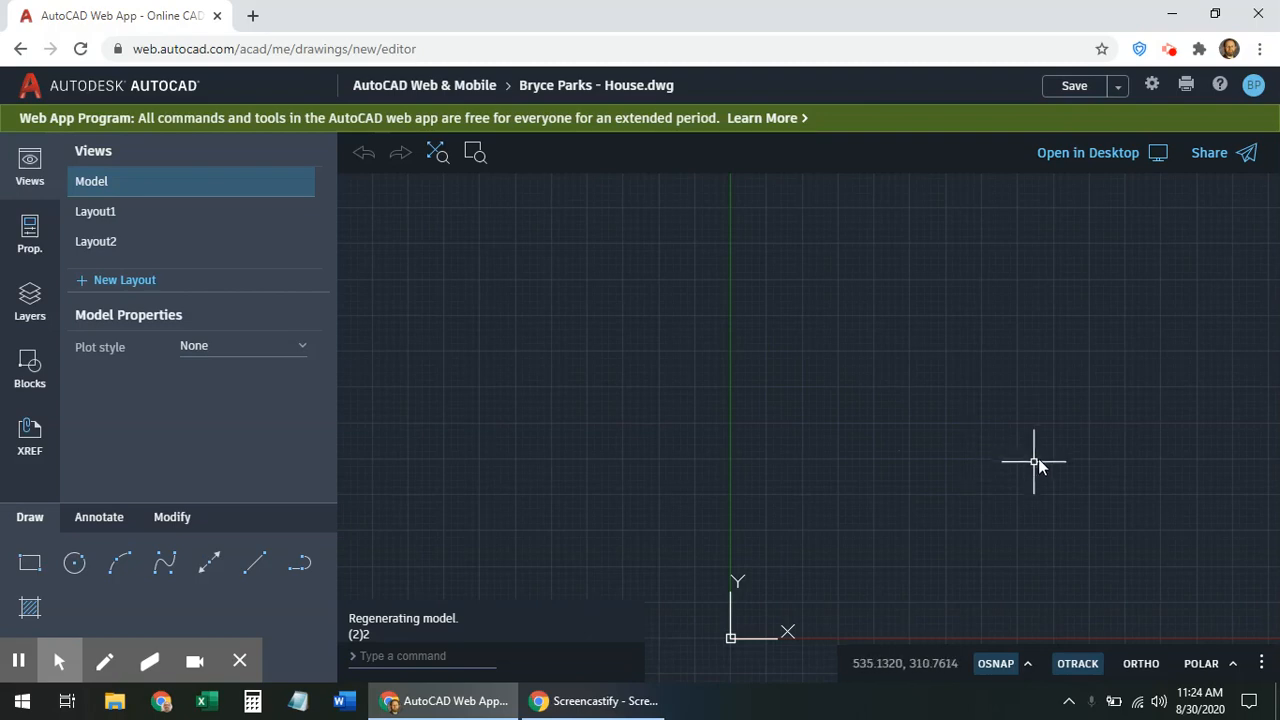
Pan the empty canvas until the UCS origin icon and X axis are visible
{"action": "middle_click_drag", "start_coordinate": [1107, 405], "coordinate": [897, 429]}
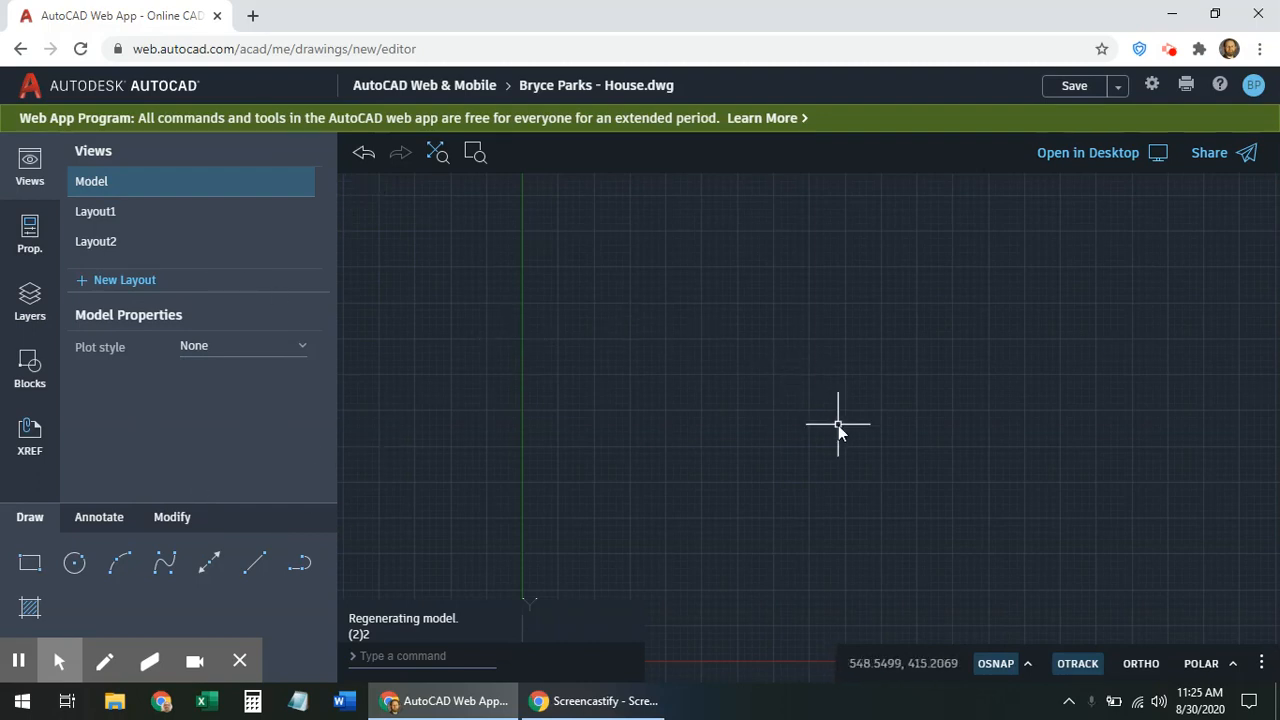
{"action": "mouse_move", "coordinate": [786, 500]}
{"action": "middle_mouse_down"}
{"action": "mouse_move", "coordinate": [766, 460]}
{"action": "mouse_move", "coordinate": [768, 408]}
{"action": "middle_mouse_up"}
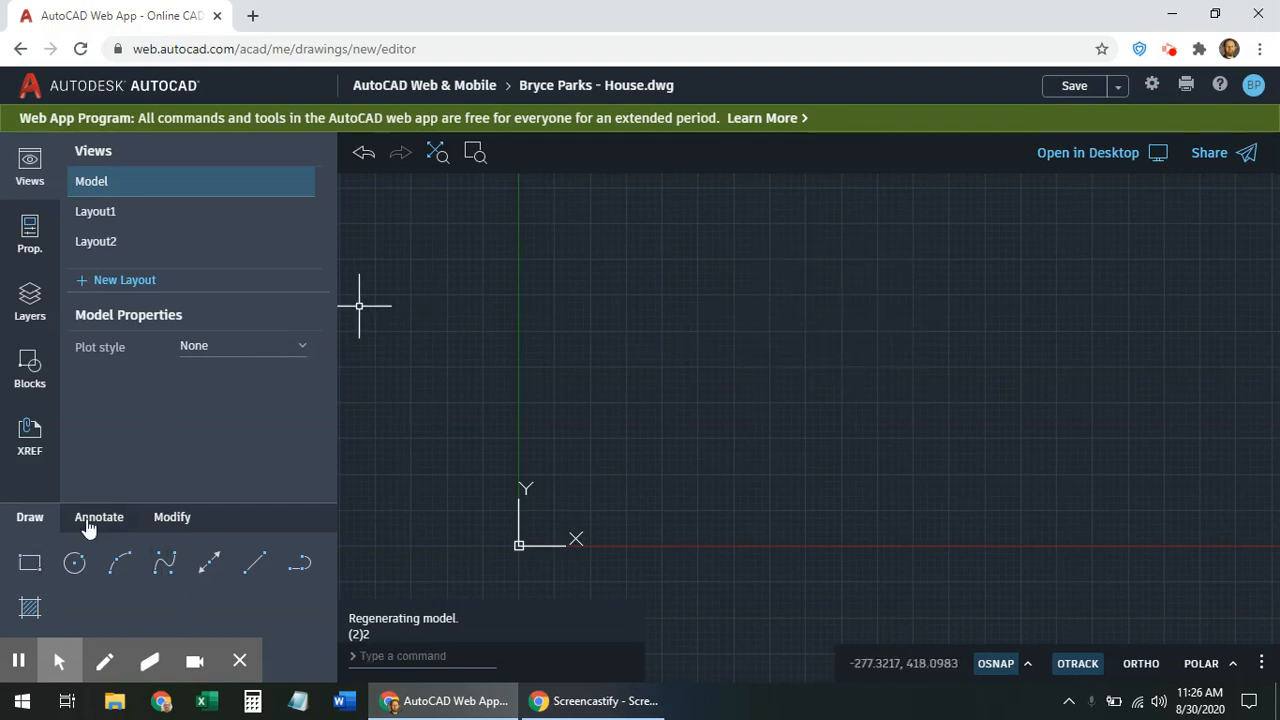
{"action": "left_click", "coordinate": [75, 565]}
{"action": "left_click", "coordinate": [98, 519]}
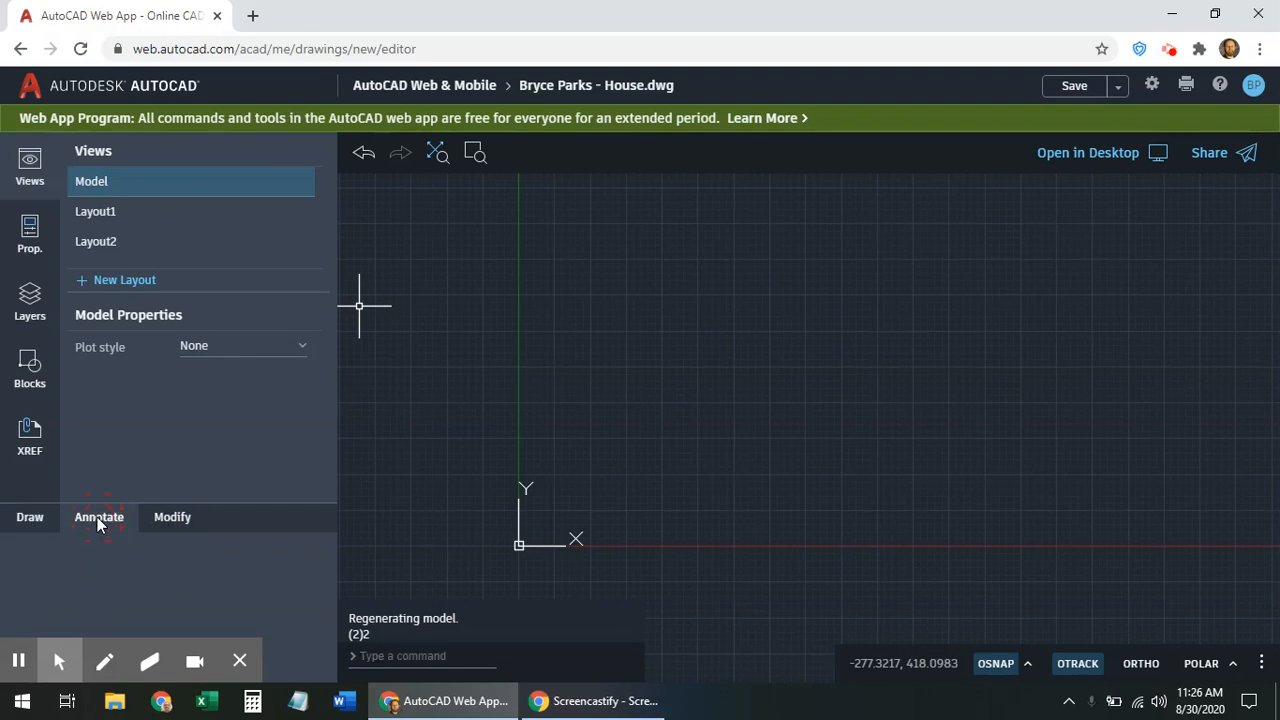
{"action": "left_click", "coordinate": [172, 518]}
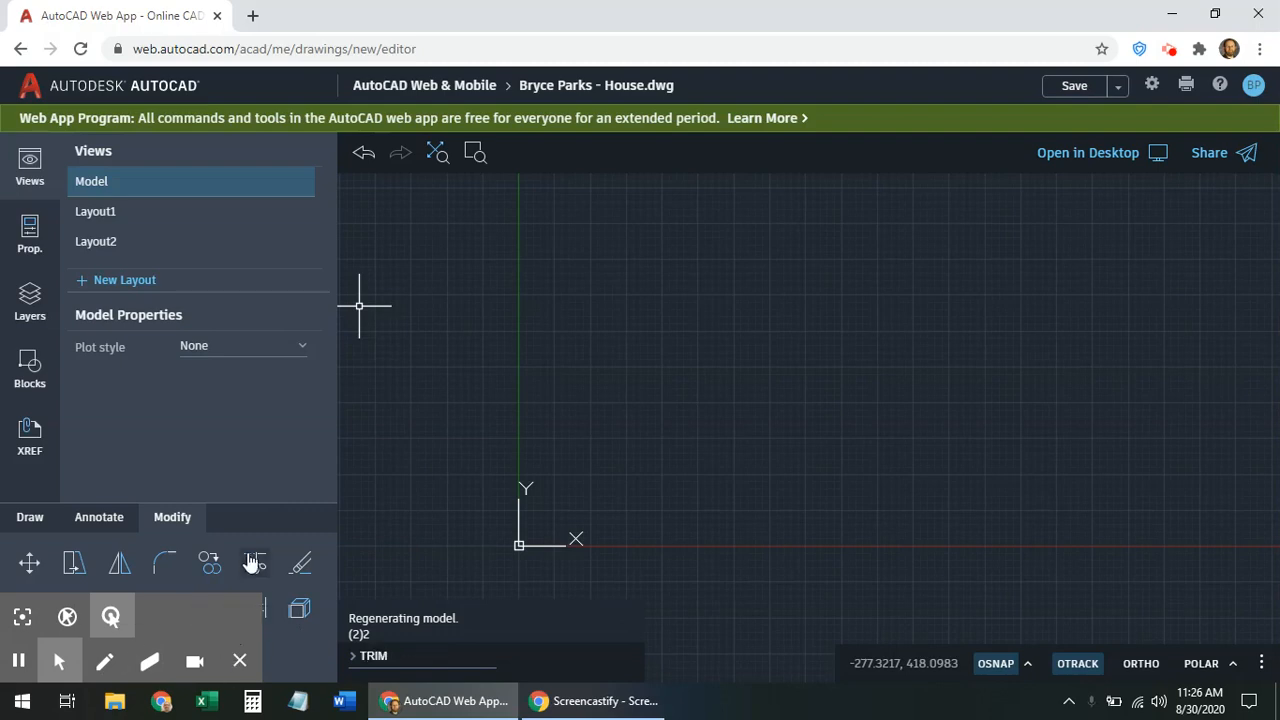
{"action": "left_click", "coordinate": [33, 523]}
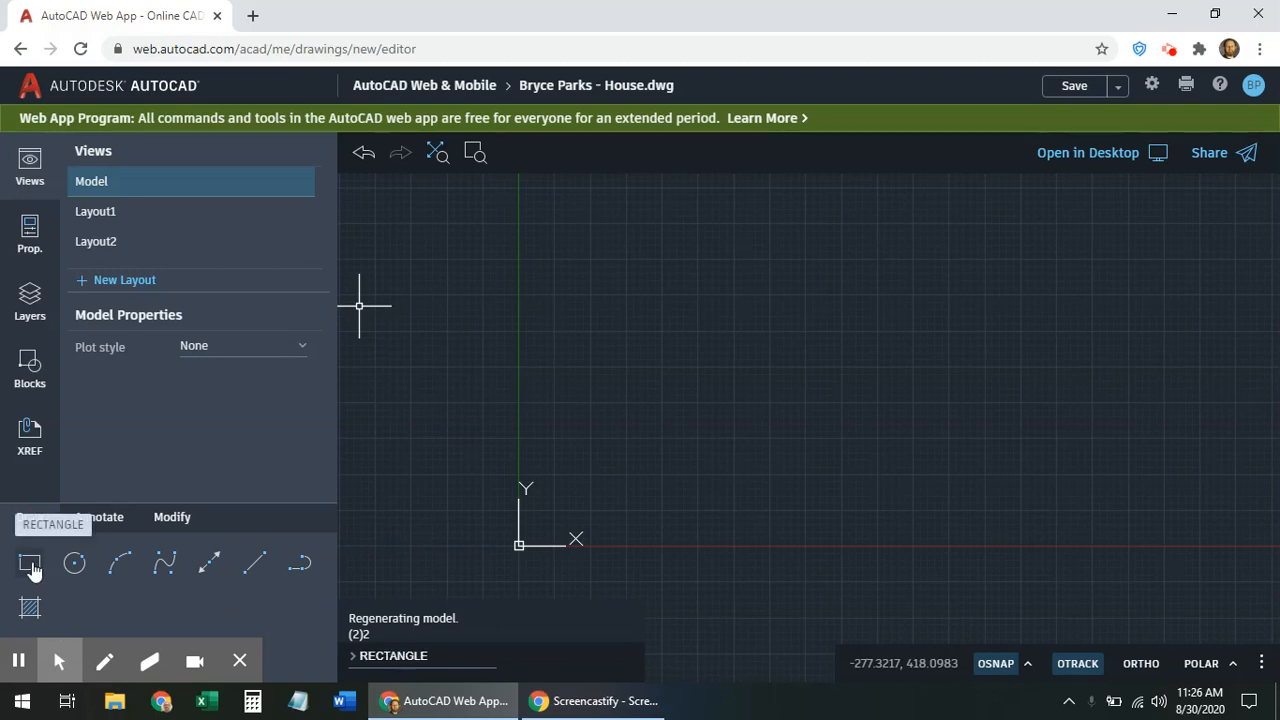
Draw a rectangle from a picked corner, correcting its size from 5 by 10 to 6 by 12
{"action": "left_click", "coordinate": [30, 565]}
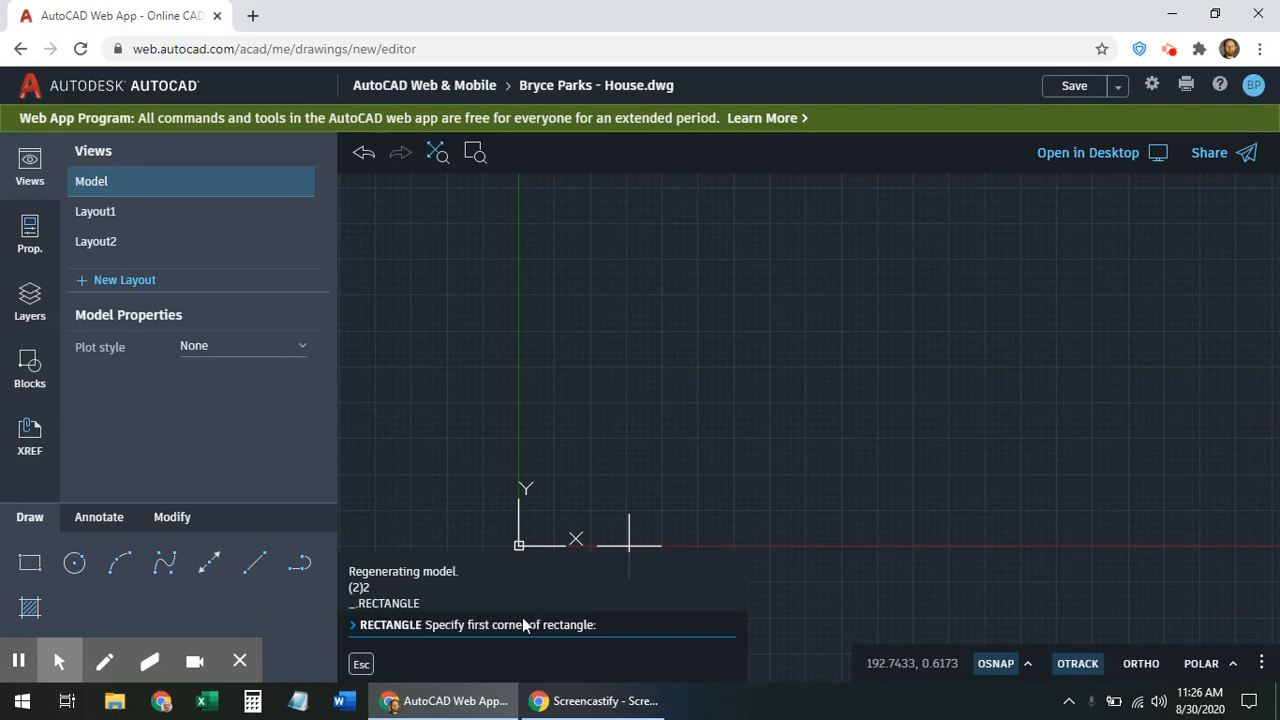
{"action": "left_click", "coordinate": [732, 442]}
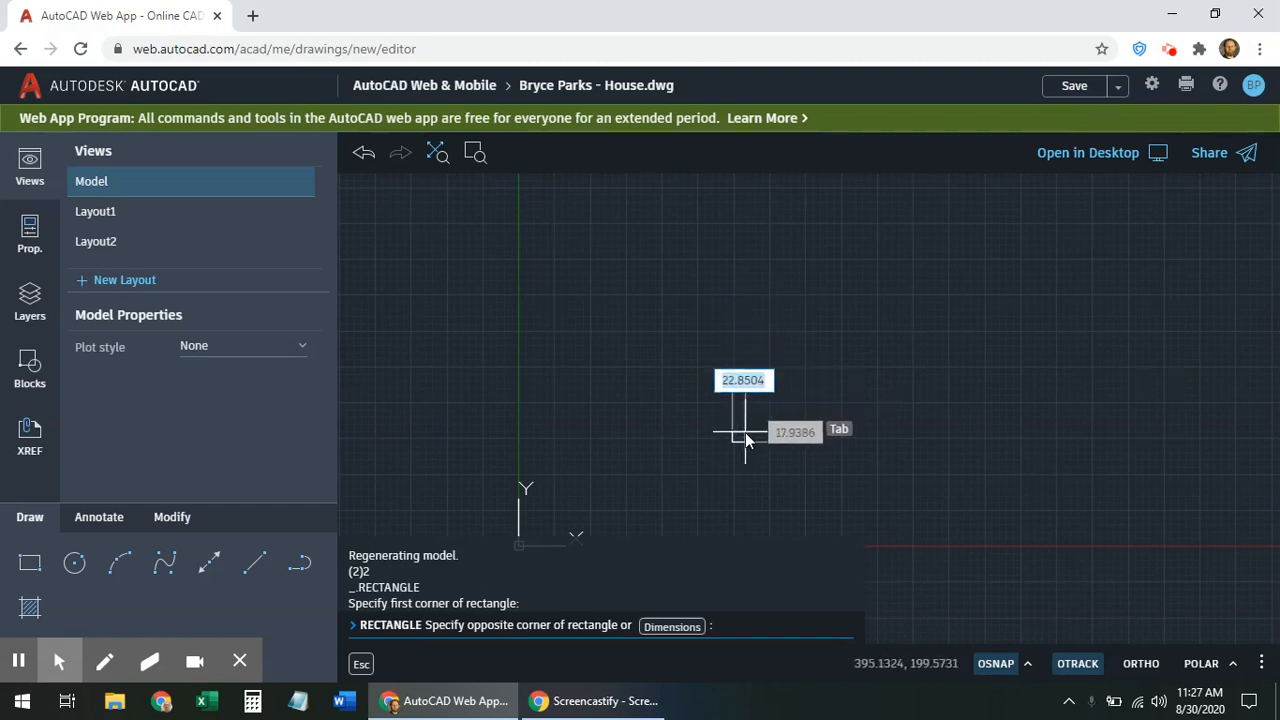
{"action": "scroll", "coordinate": [741, 430], "scroll_direction": "up", "scroll_amount": 3}
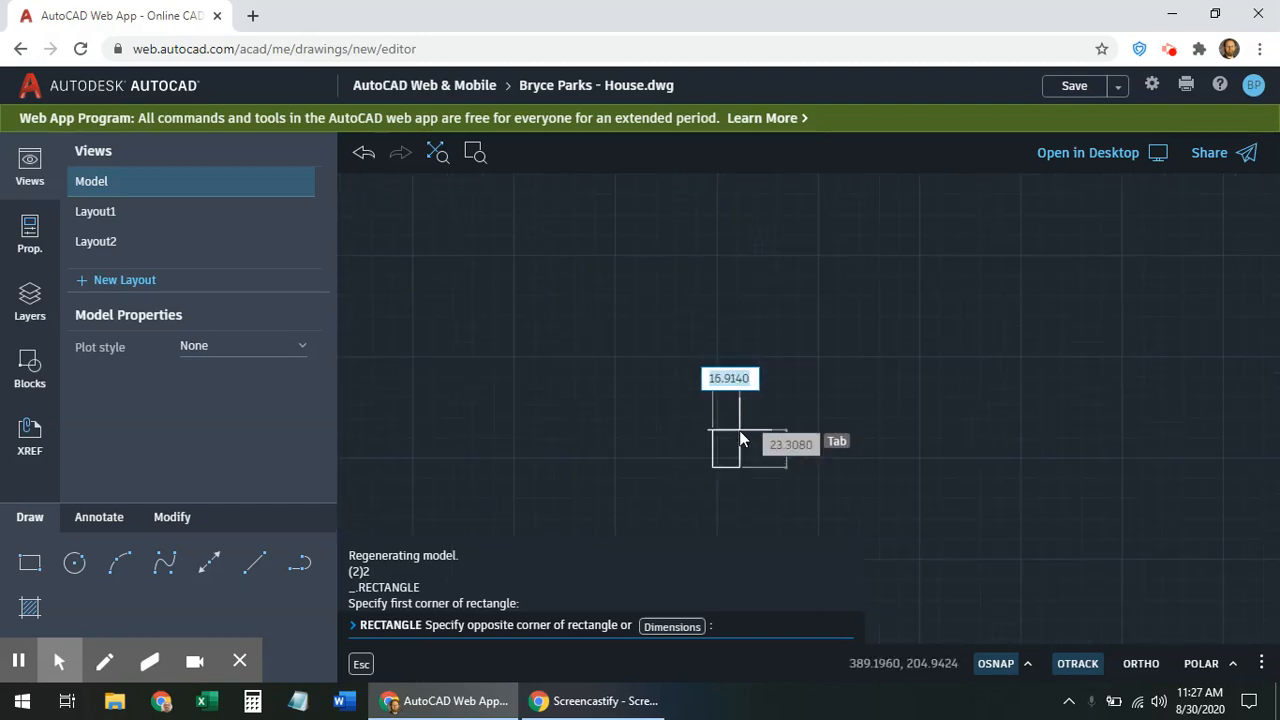
{"action": "scroll", "coordinate": [739, 430], "scroll_direction": "up", "scroll_amount": 2}
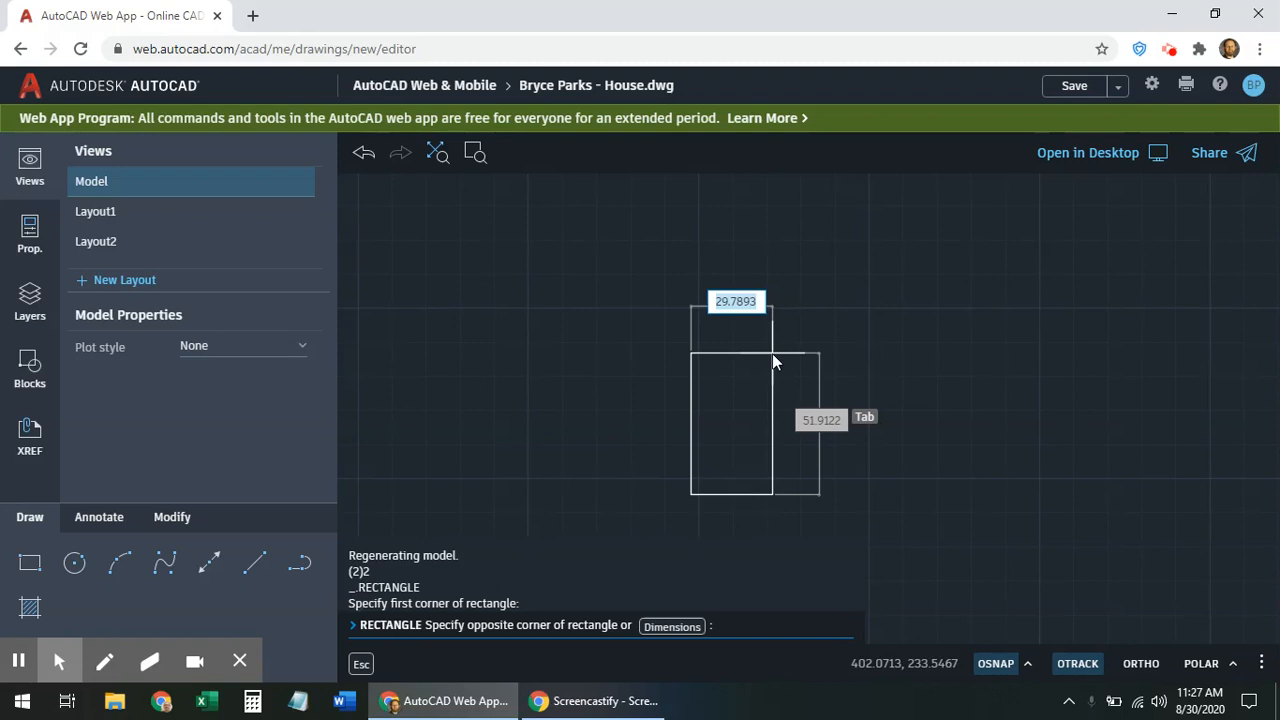
{"action": "type", "text": "5"}
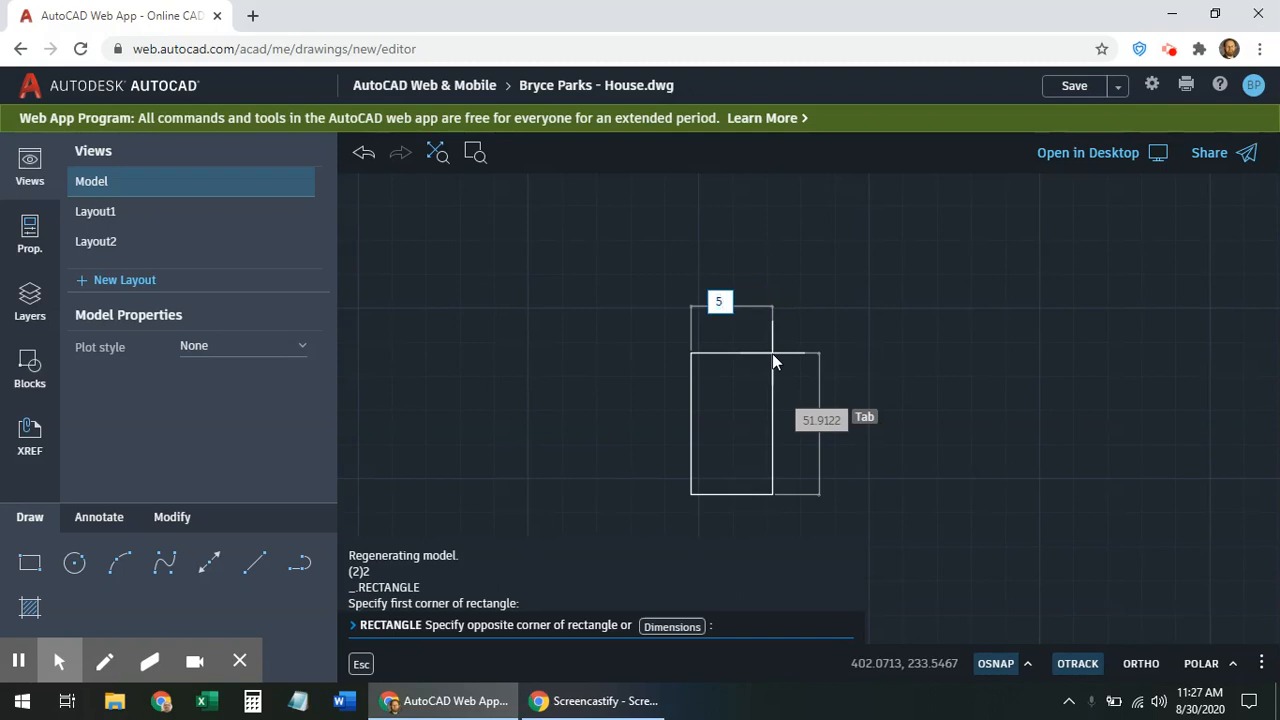
{"action": "key", "text": "Tab"}
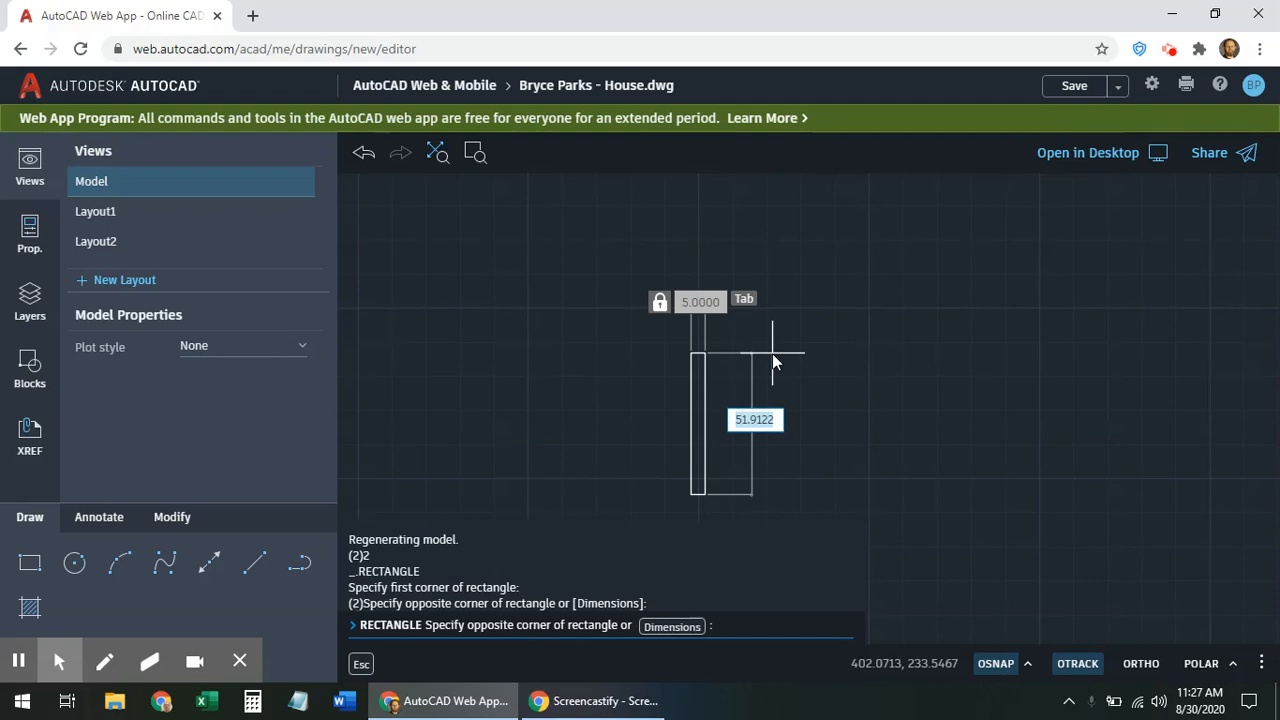
{"action": "type", "text": "10"}
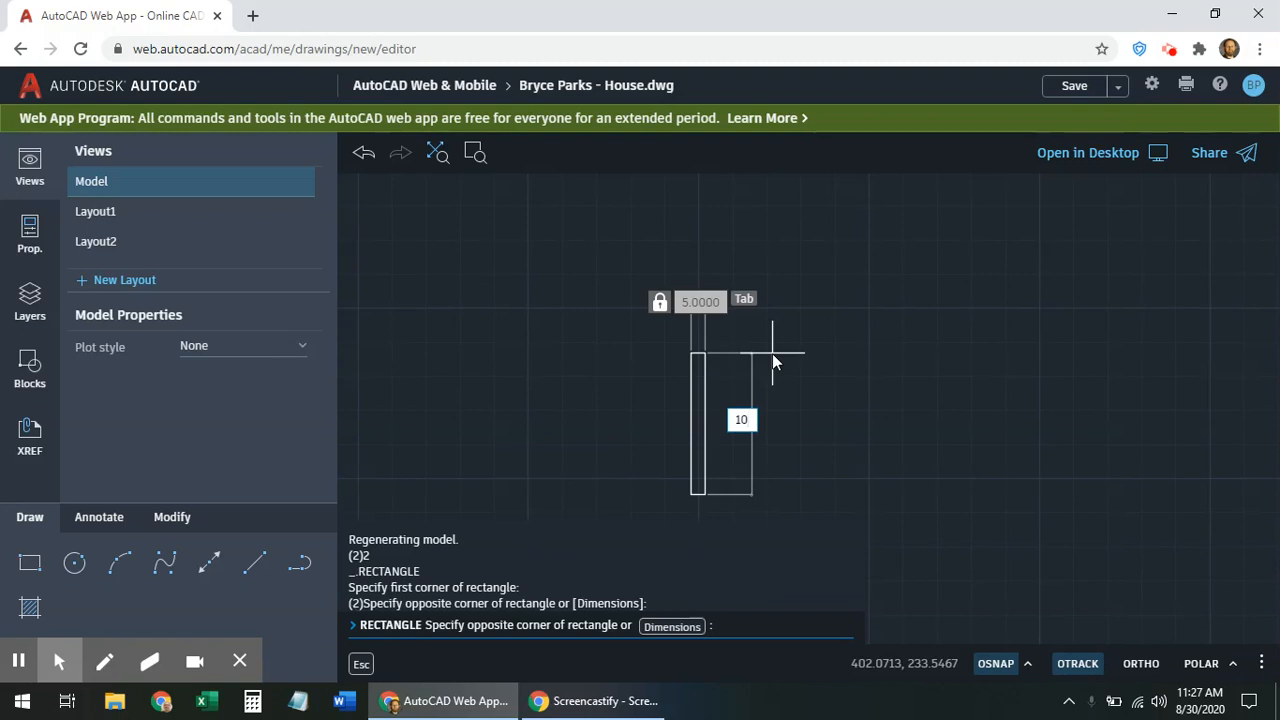
{"action": "key", "text": "Tab"}
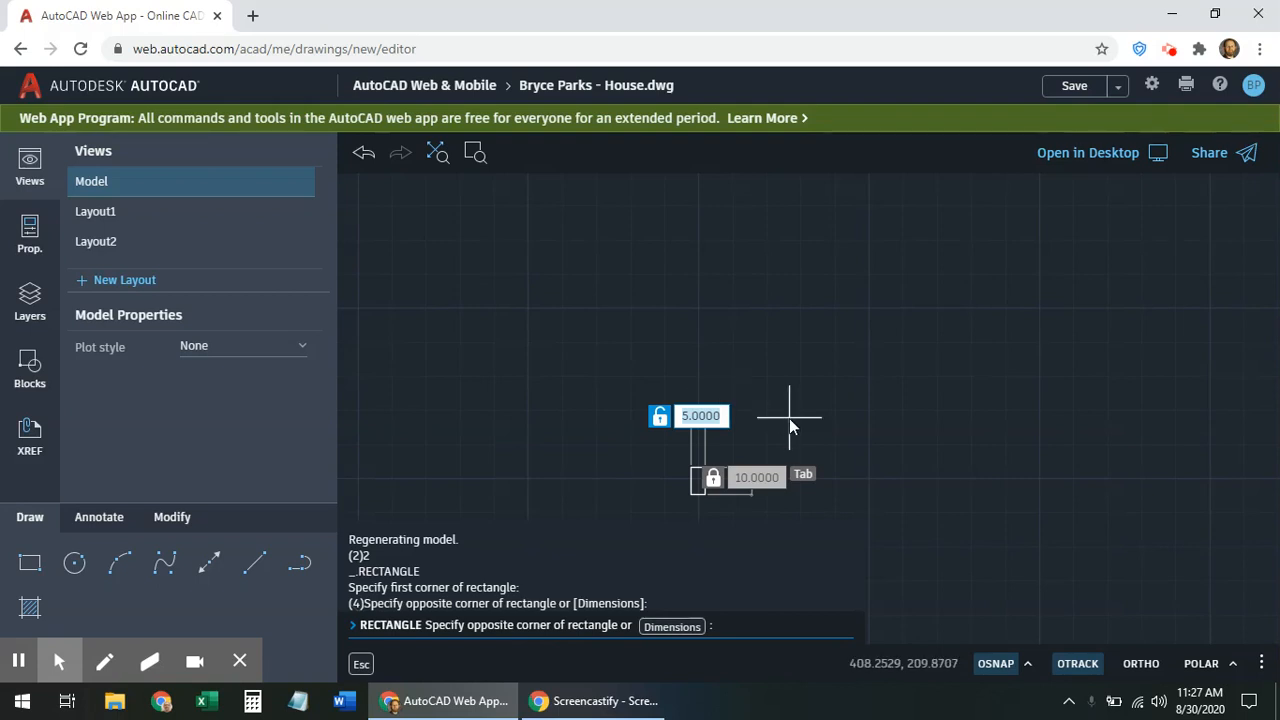
{"action": "type", "text": "6"}
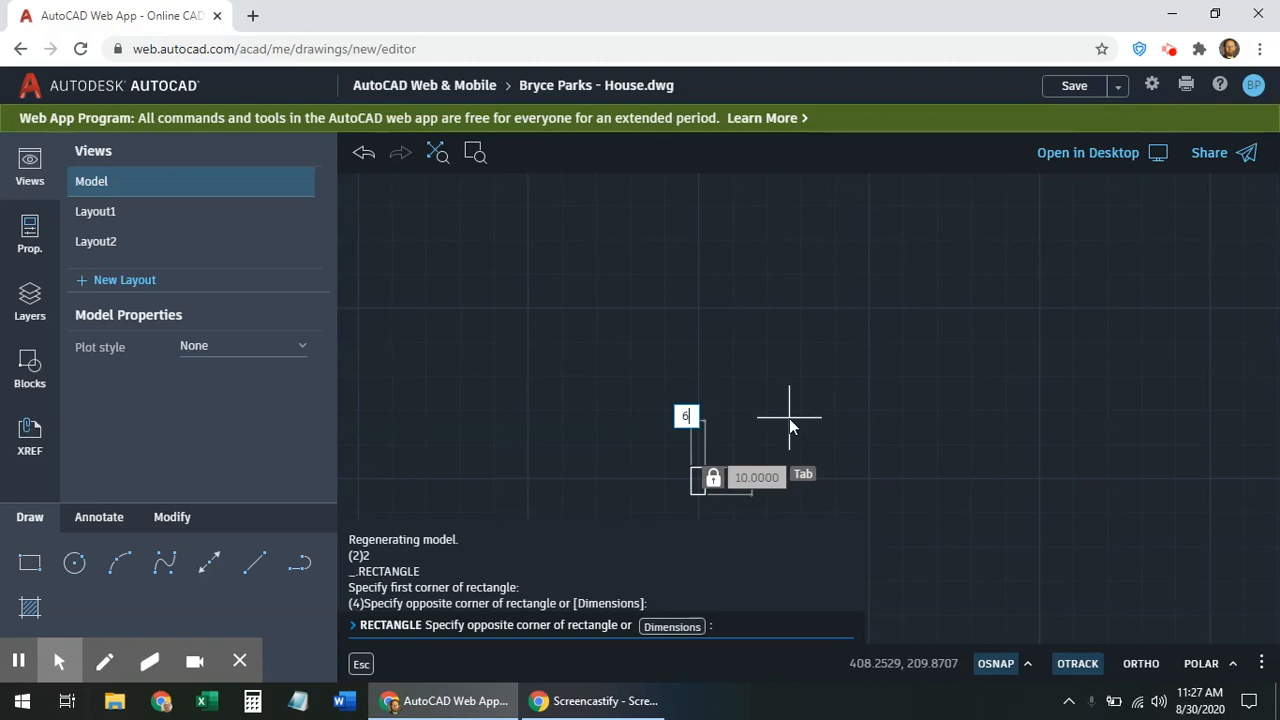
{"action": "key", "text": "Tab"}
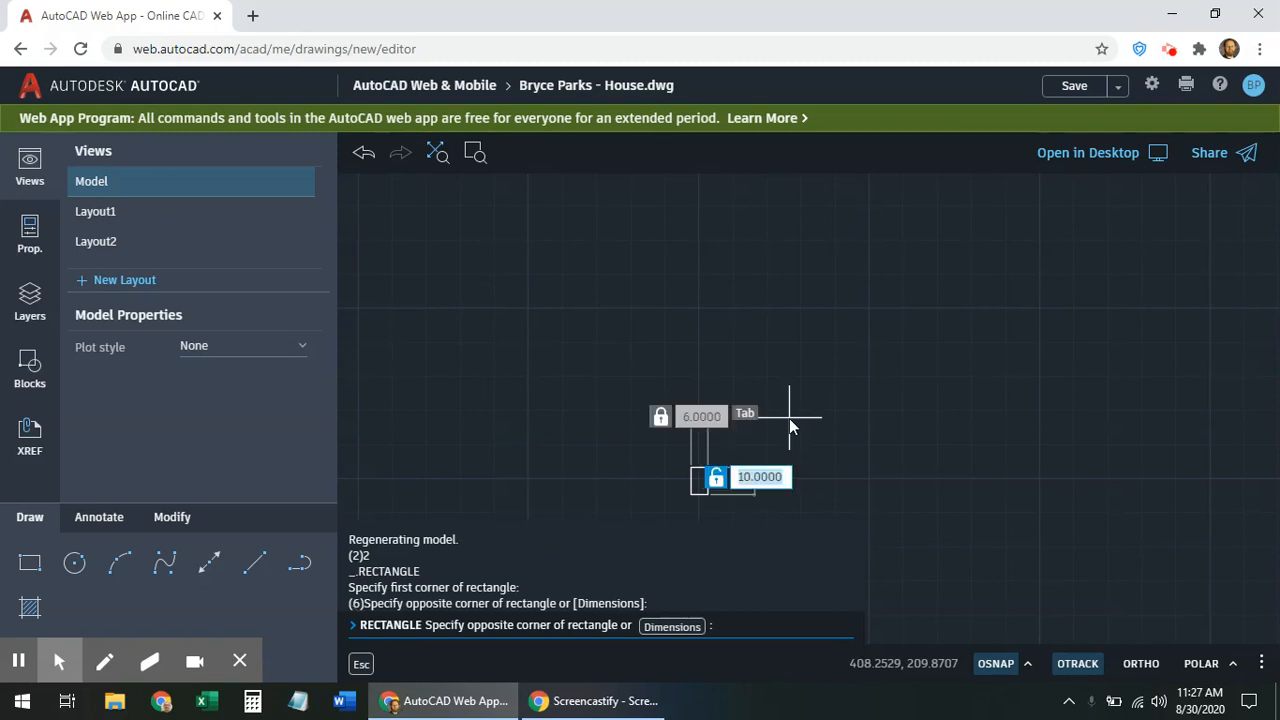
{"action": "type", "text": "12"}
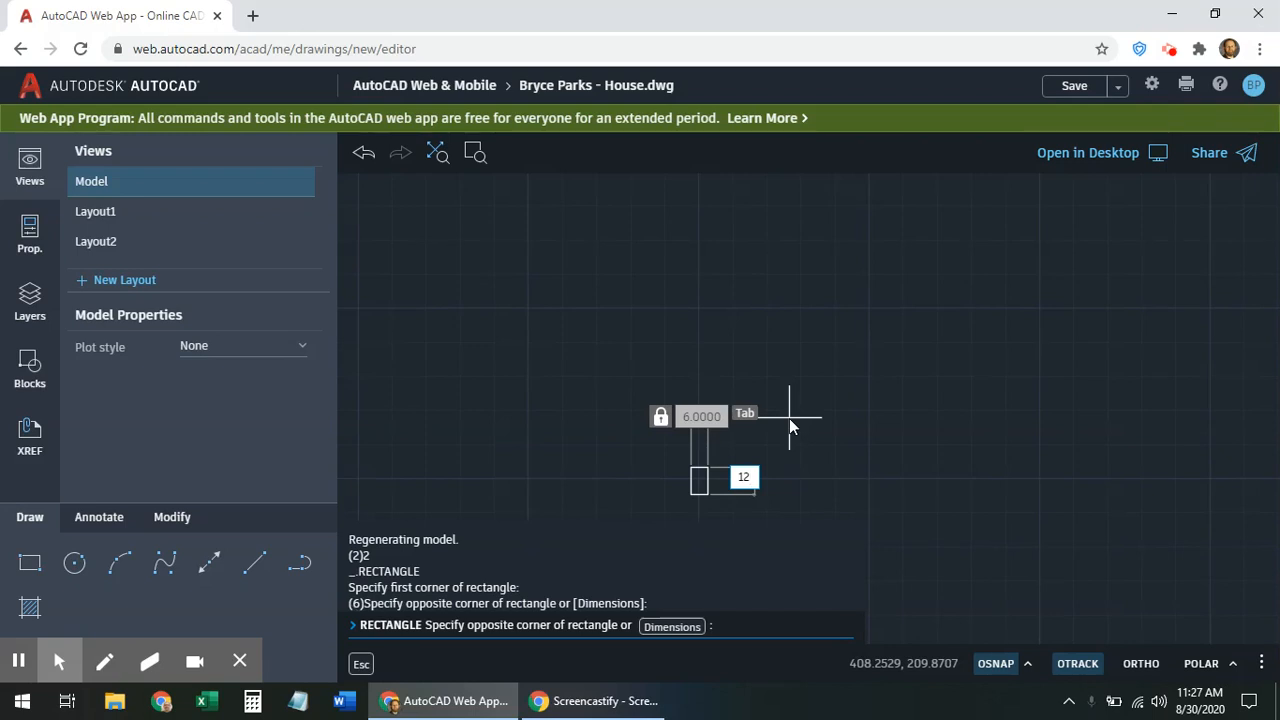
{"action": "key", "text": "Return"}
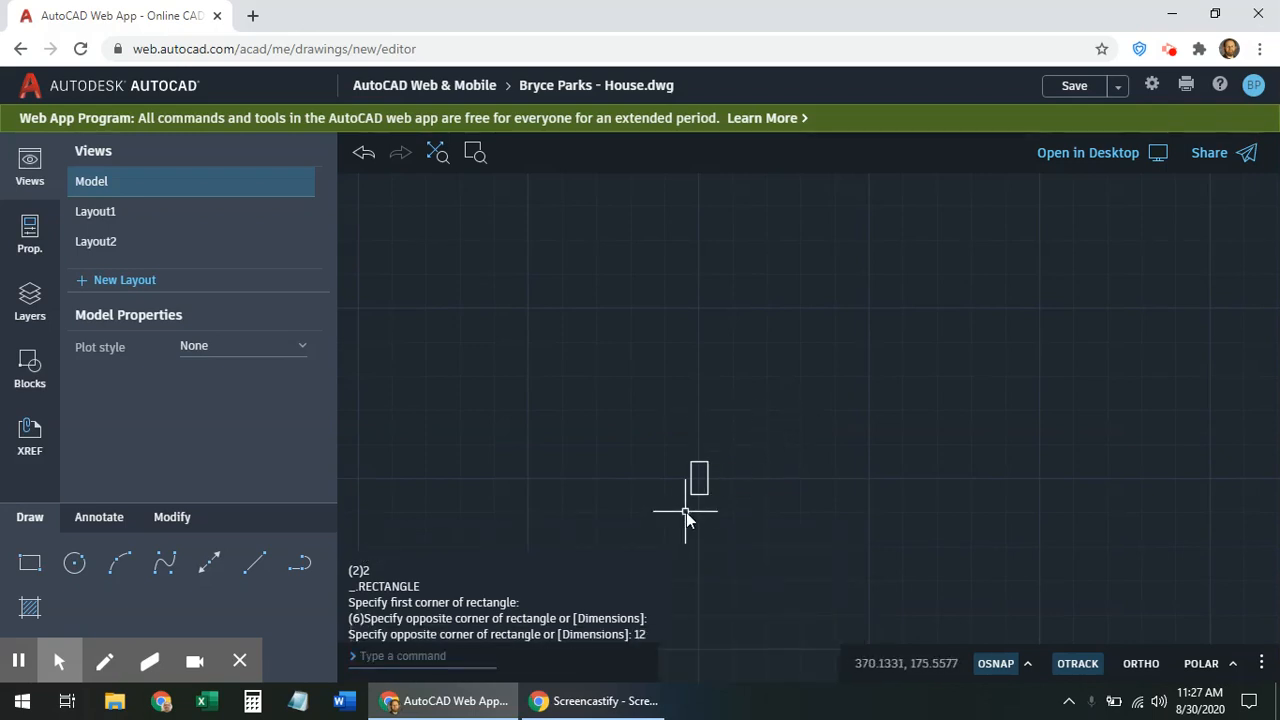
{"action": "scroll", "coordinate": [700, 500], "scroll_direction": "up", "scroll_amount": 3}
{"action": "middle_click_drag", "start_coordinate": [803, 426], "coordinate": [871, 374]}
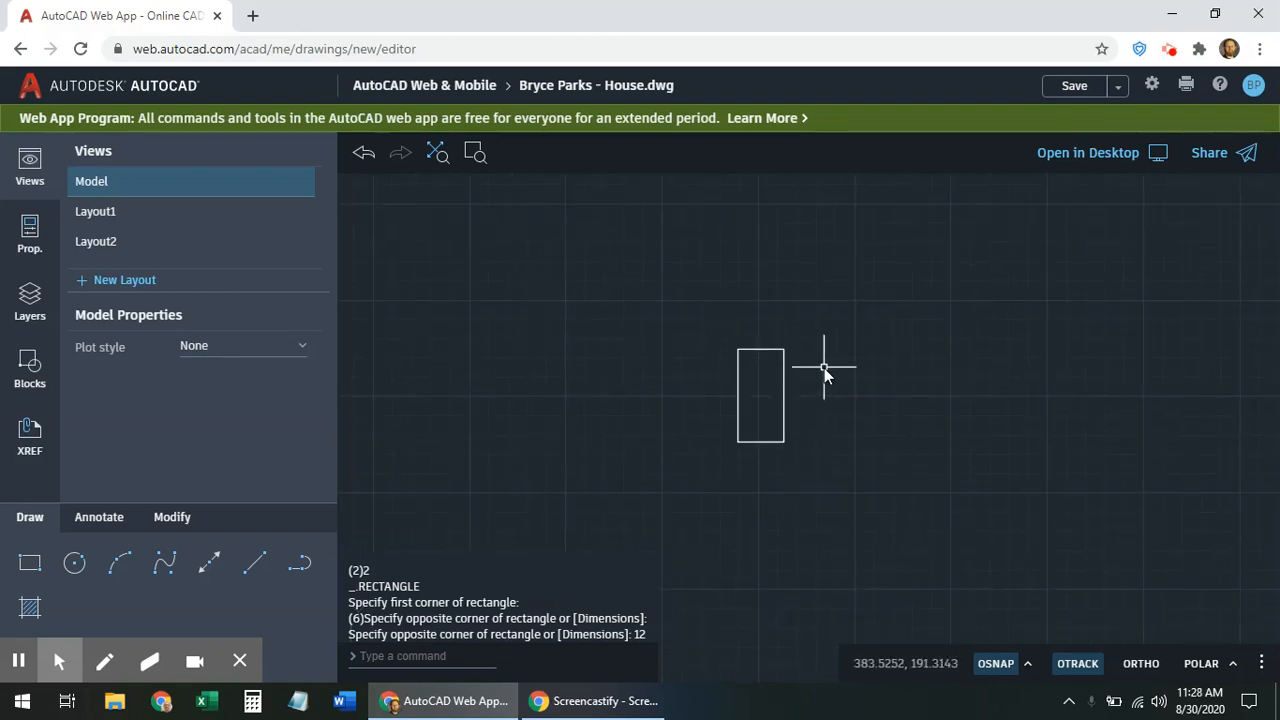
{"action": "scroll", "coordinate": [835, 374], "scroll_direction": "up", "scroll_amount": 2}
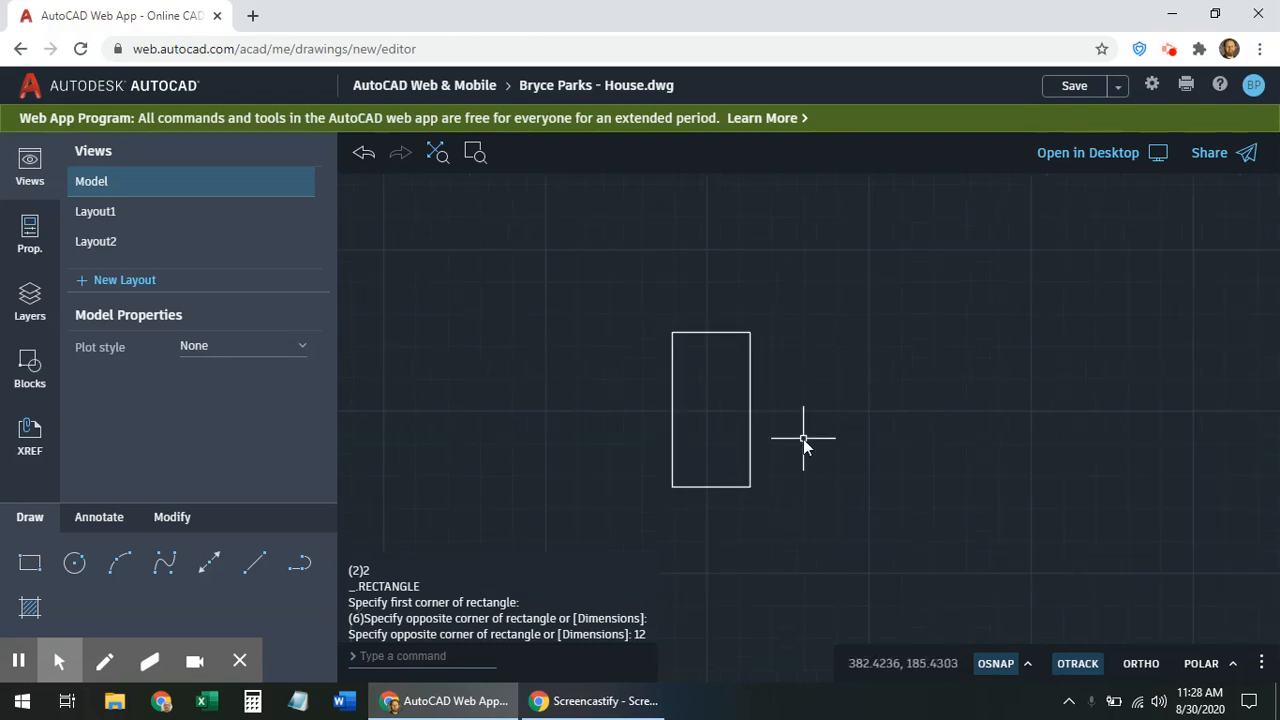
{"action": "middle_click_drag", "start_coordinate": [786, 436], "coordinate": [882, 420]}
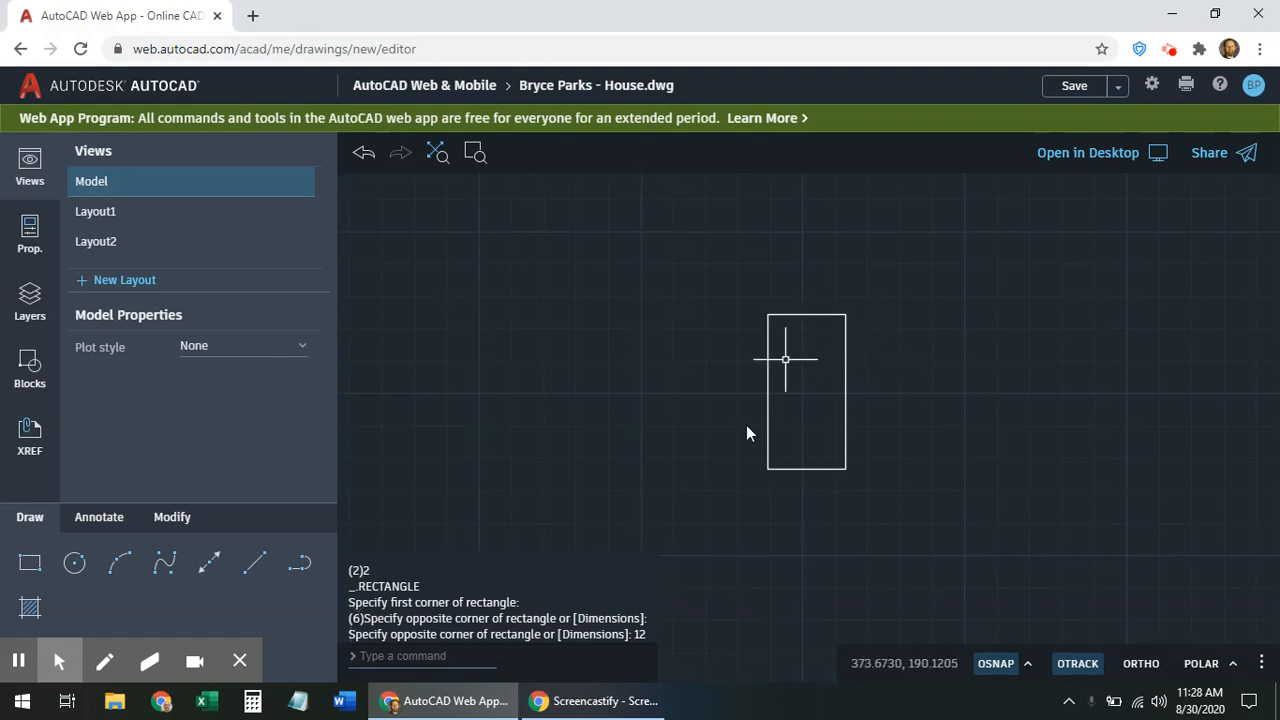
{"action": "left_click", "coordinate": [30, 563]}
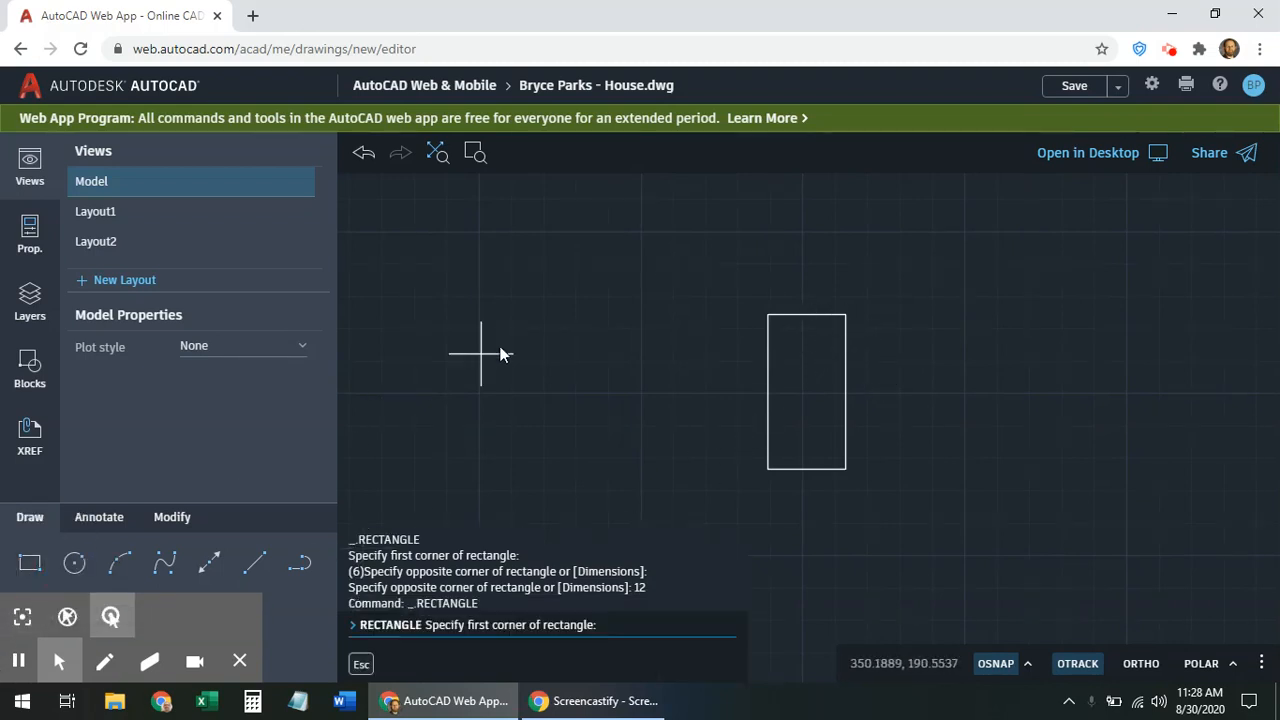
{"action": "left_click", "coordinate": [529, 393]}
{"action": "left_click", "coordinate": [613, 291]}
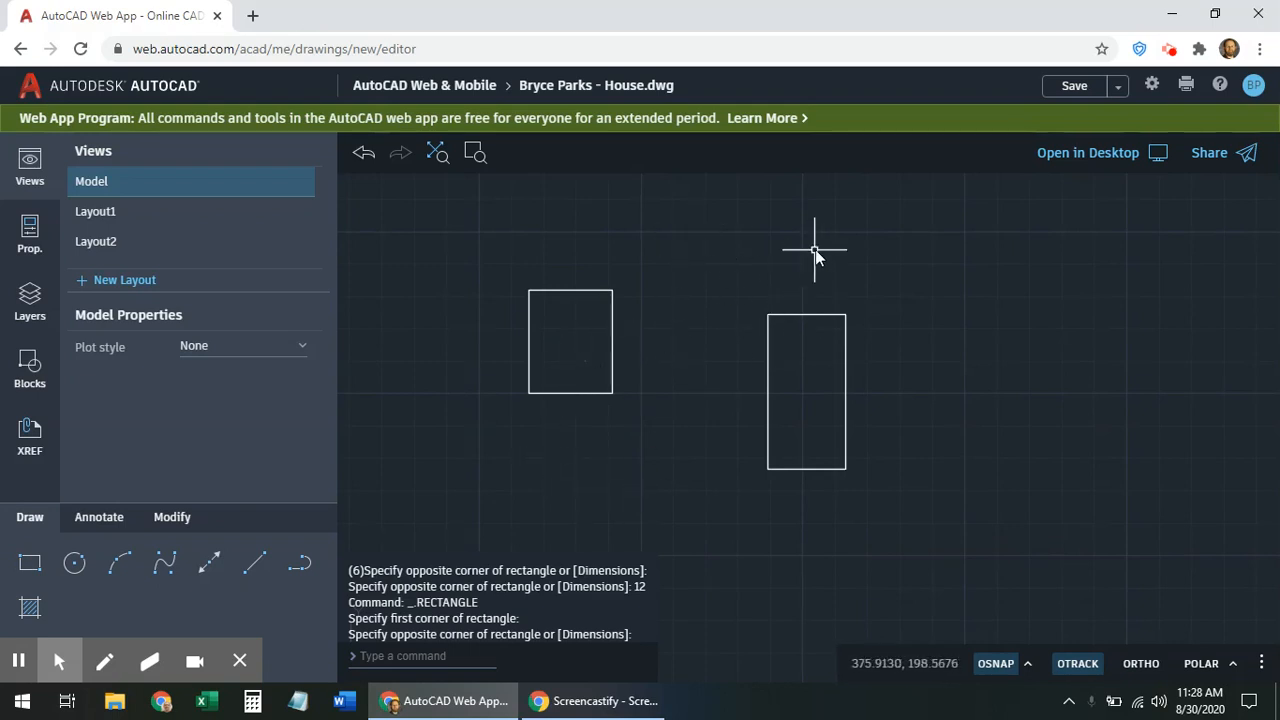
{"action": "left_click_drag", "start_coordinate": [912, 256], "coordinate": [805, 356]}
{"action": "left_click", "coordinate": [753, 299]}
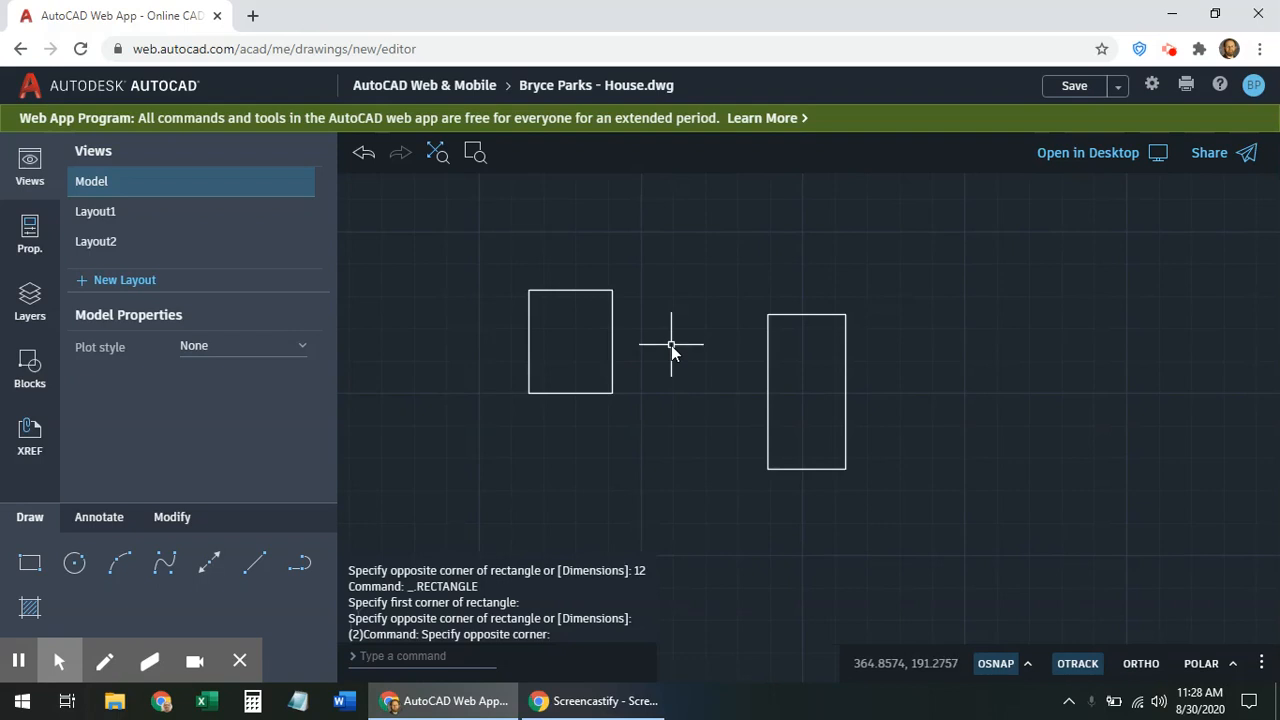
{"action": "scroll", "coordinate": [671, 345], "scroll_direction": "down", "scroll_amount": 4}
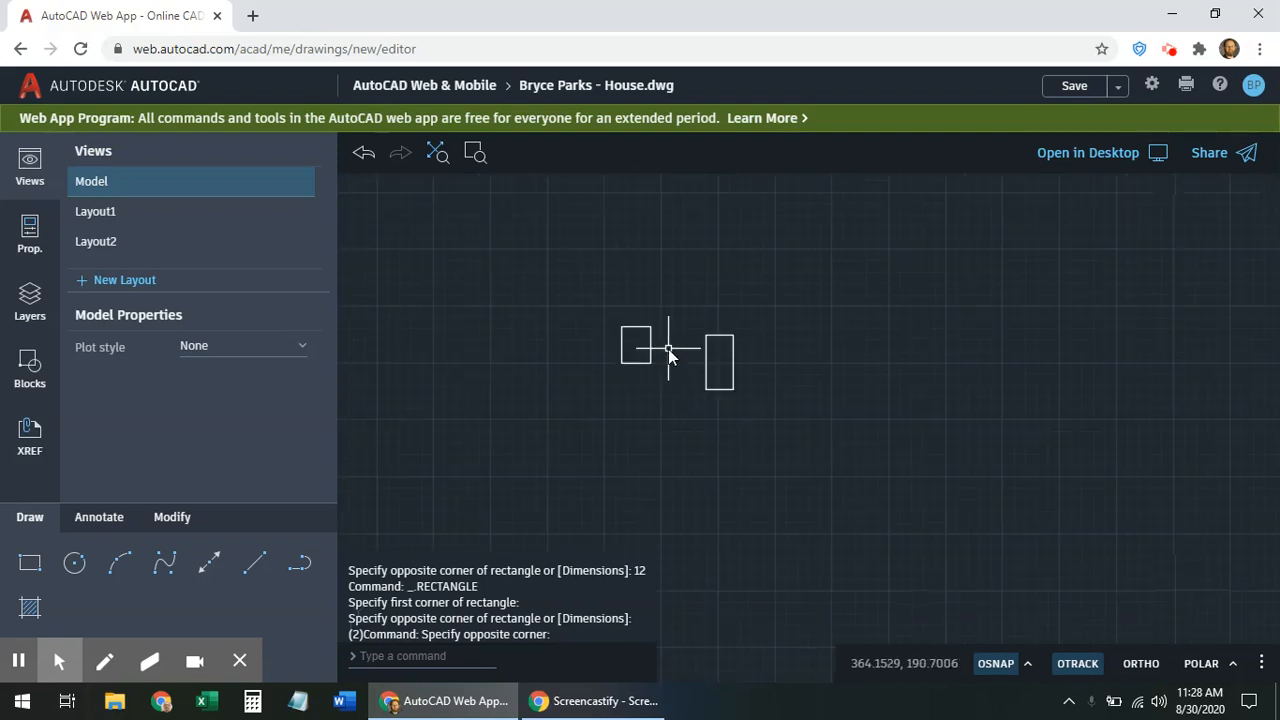
{"action": "scroll", "coordinate": [668, 349], "scroll_direction": "up", "scroll_amount": 4}
{"action": "scroll", "coordinate": [668, 349], "scroll_direction": "down", "scroll_amount": 2}
{"action": "scroll", "coordinate": [668, 349], "scroll_direction": "down", "scroll_amount": 2}
{"action": "scroll", "coordinate": [665, 352], "scroll_direction": "up", "scroll_amount": 6}
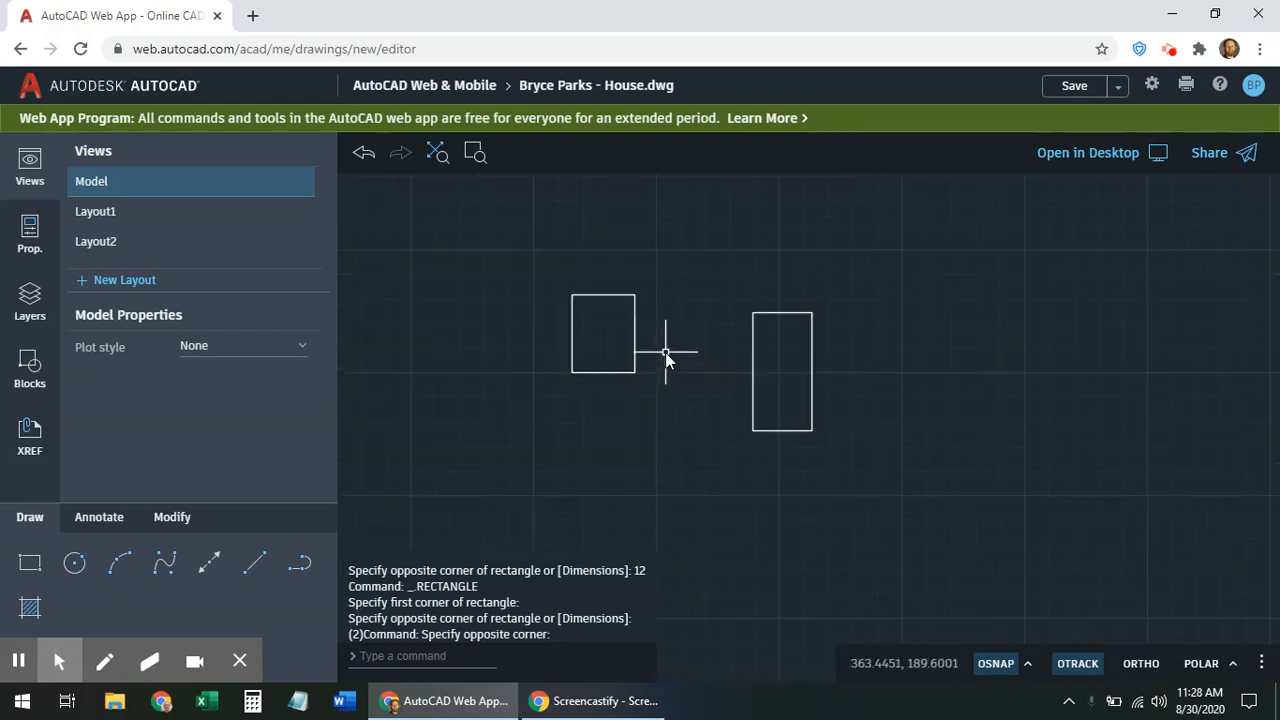
{"action": "scroll", "coordinate": [665, 352], "scroll_direction": "down", "scroll_amount": 5}
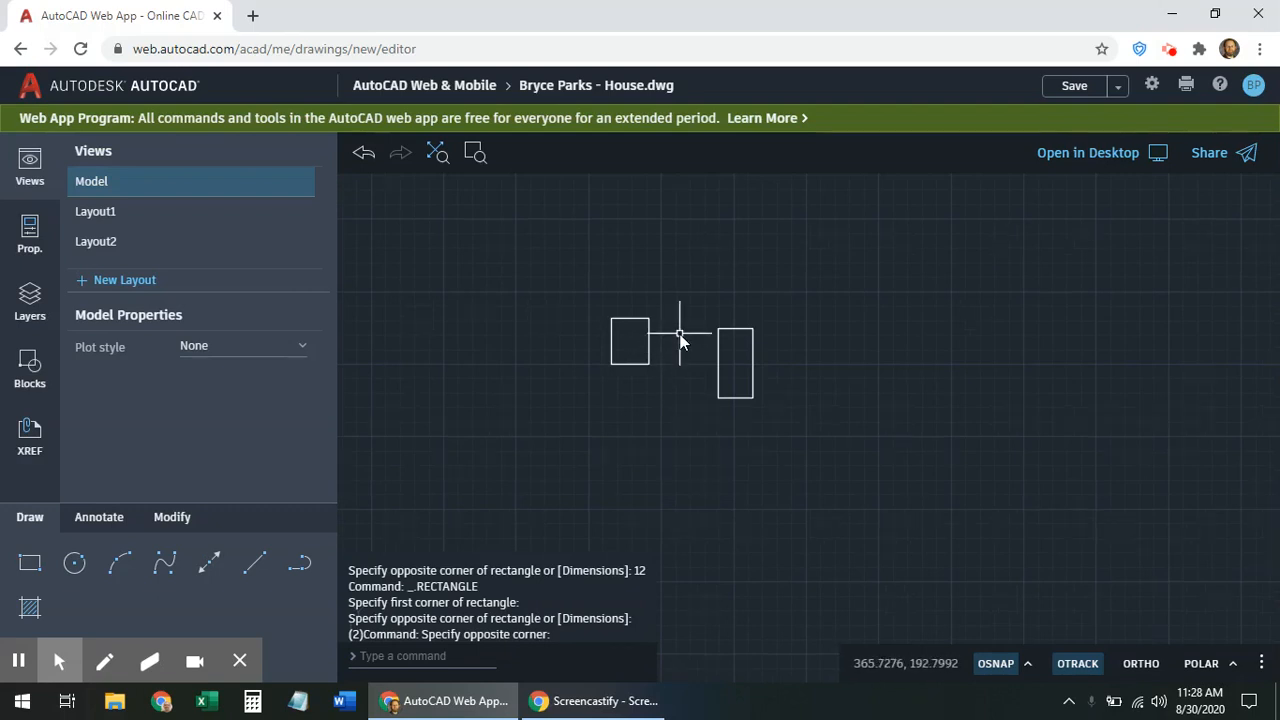
{"action": "mouse_move", "coordinate": [679, 330]}
{"action": "middle_mouse_down"}
{"action": "mouse_move", "coordinate": [742, 373]}
{"action": "mouse_move", "coordinate": [810, 383]}
{"action": "mouse_move", "coordinate": [811, 400]}
{"action": "mouse_move", "coordinate": [689, 426]}
{"action": "mouse_move", "coordinate": [791, 409]}
{"action": "middle_mouse_up"}
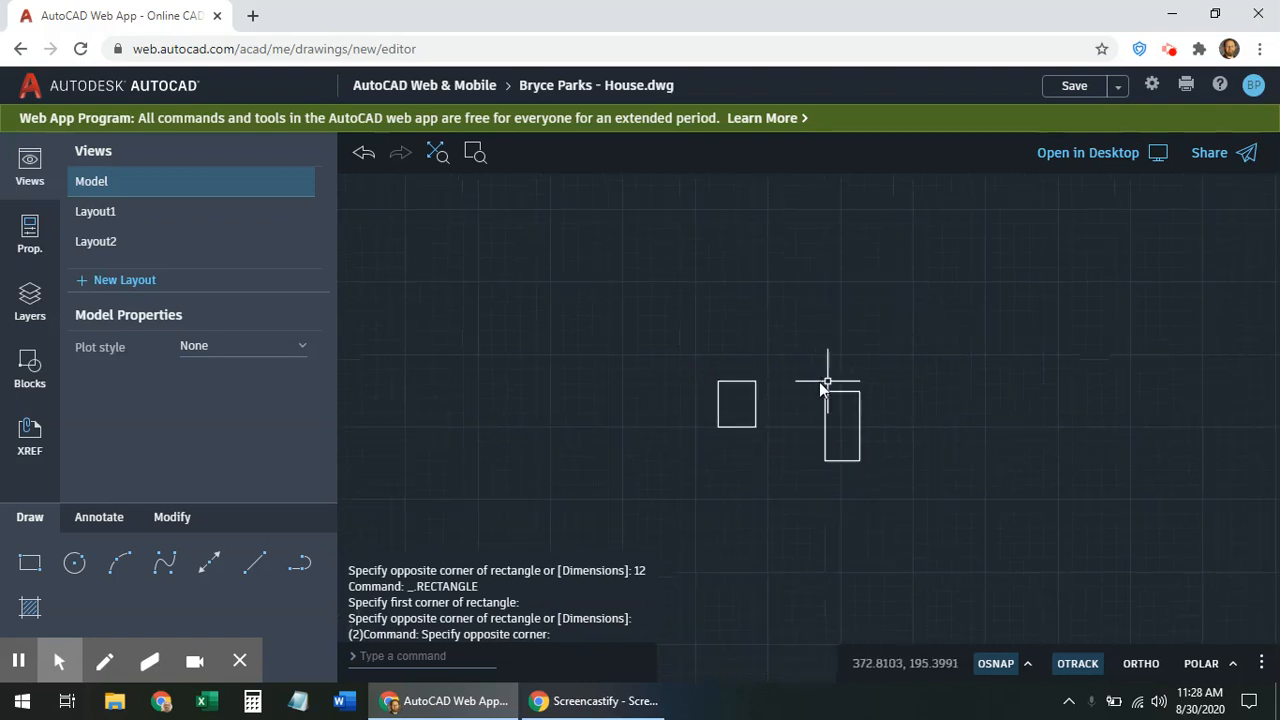
{"action": "scroll", "coordinate": [862, 398], "scroll_direction": "down", "scroll_amount": 6}
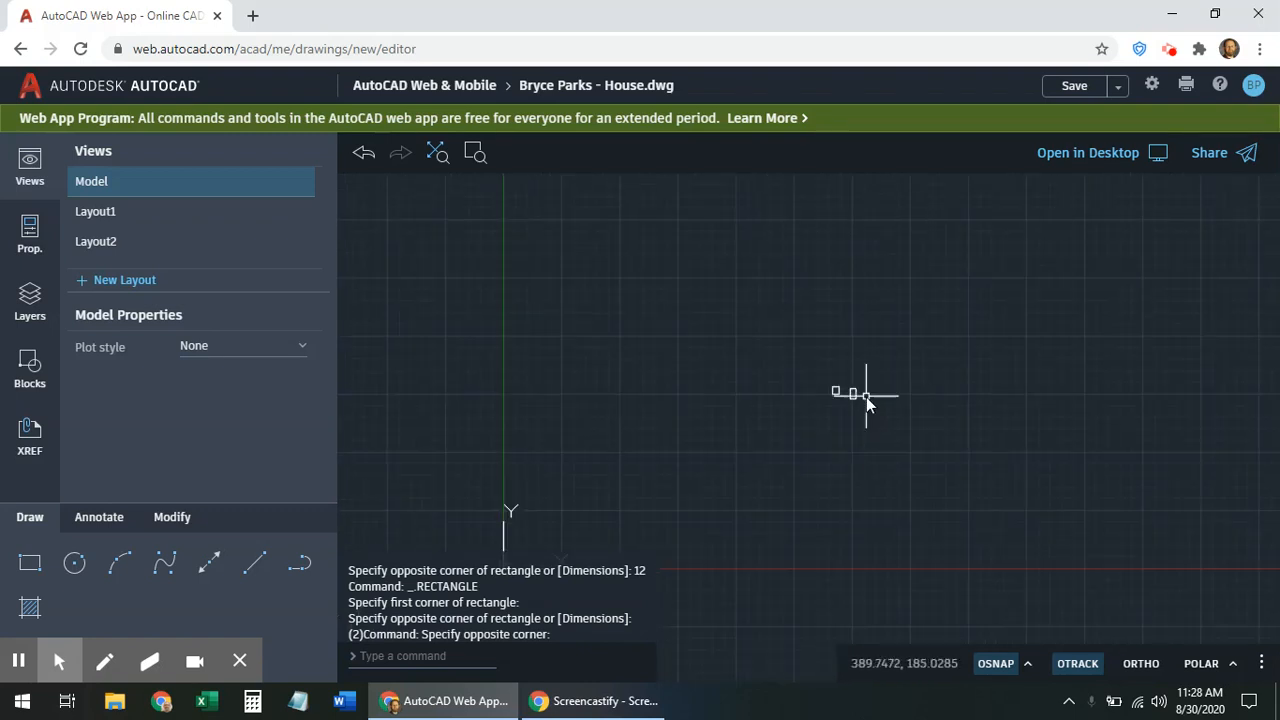
Zoom to extents so the small rectangle and the tall 6-by-12 rectangle fill the view
{"action": "scroll", "coordinate": [865, 405], "scroll_direction": "down", "scroll_amount": 3}
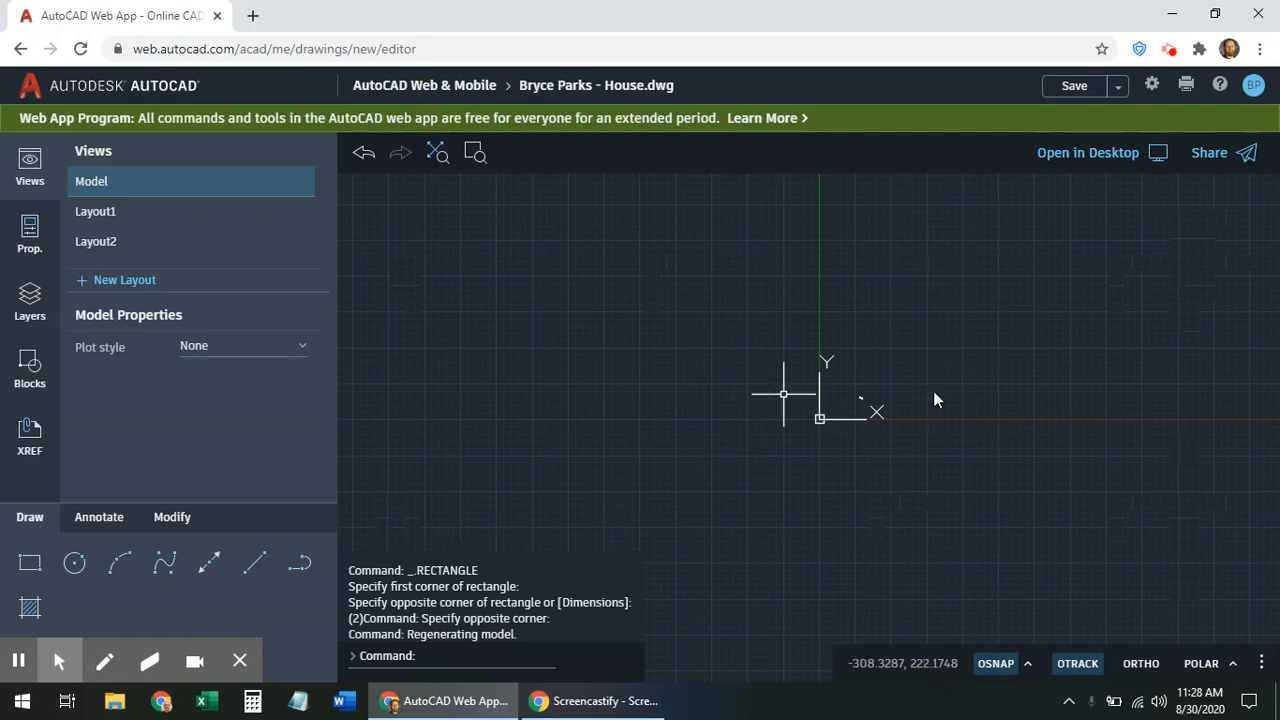
{"action": "left_click", "coordinate": [437, 155]}
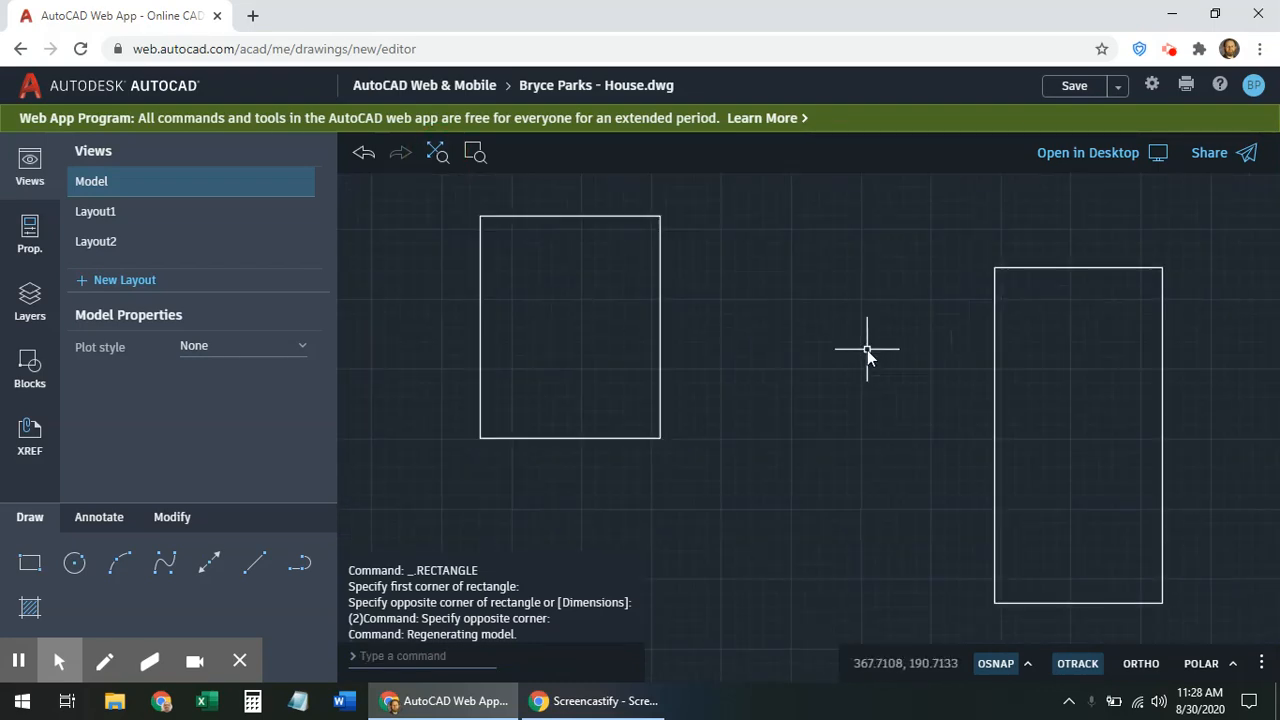
{"action": "scroll", "coordinate": [997, 366], "scroll_direction": "down", "scroll_amount": 8}
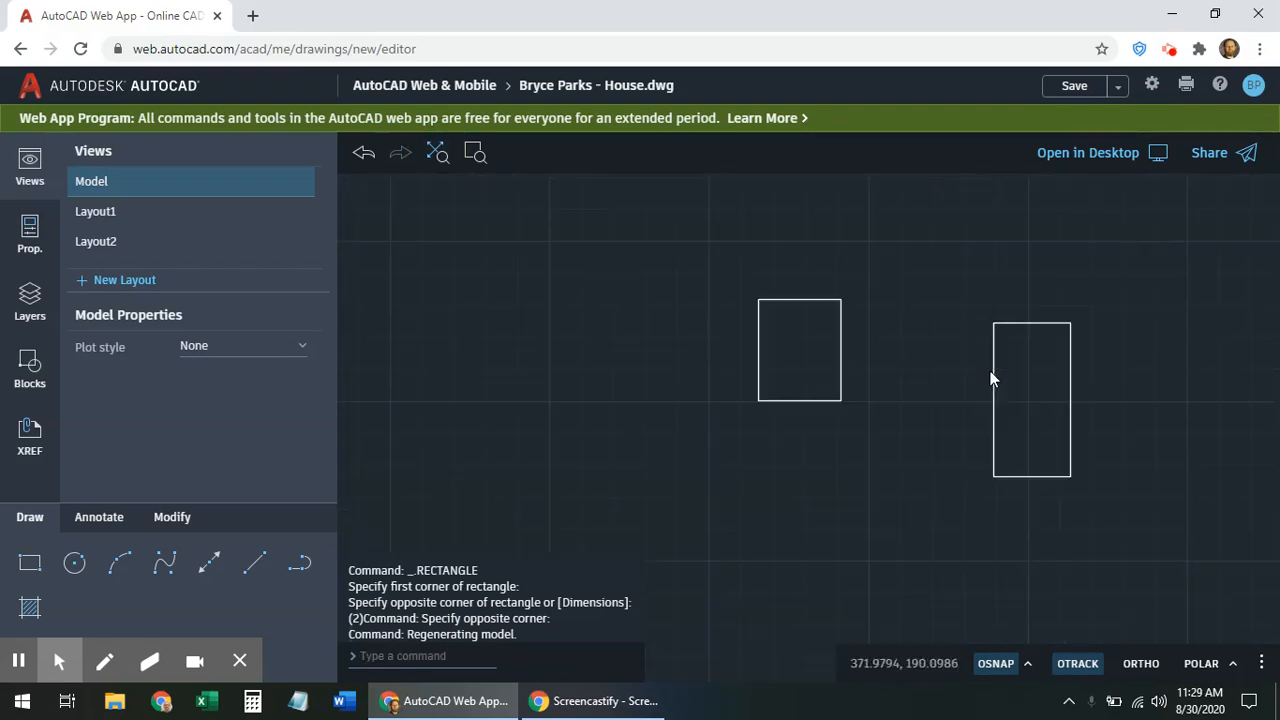
Draw a short test line, window-select it and erase it with E
{"action": "scroll", "coordinate": [1012, 360], "scroll_direction": "down", "scroll_amount": 3}
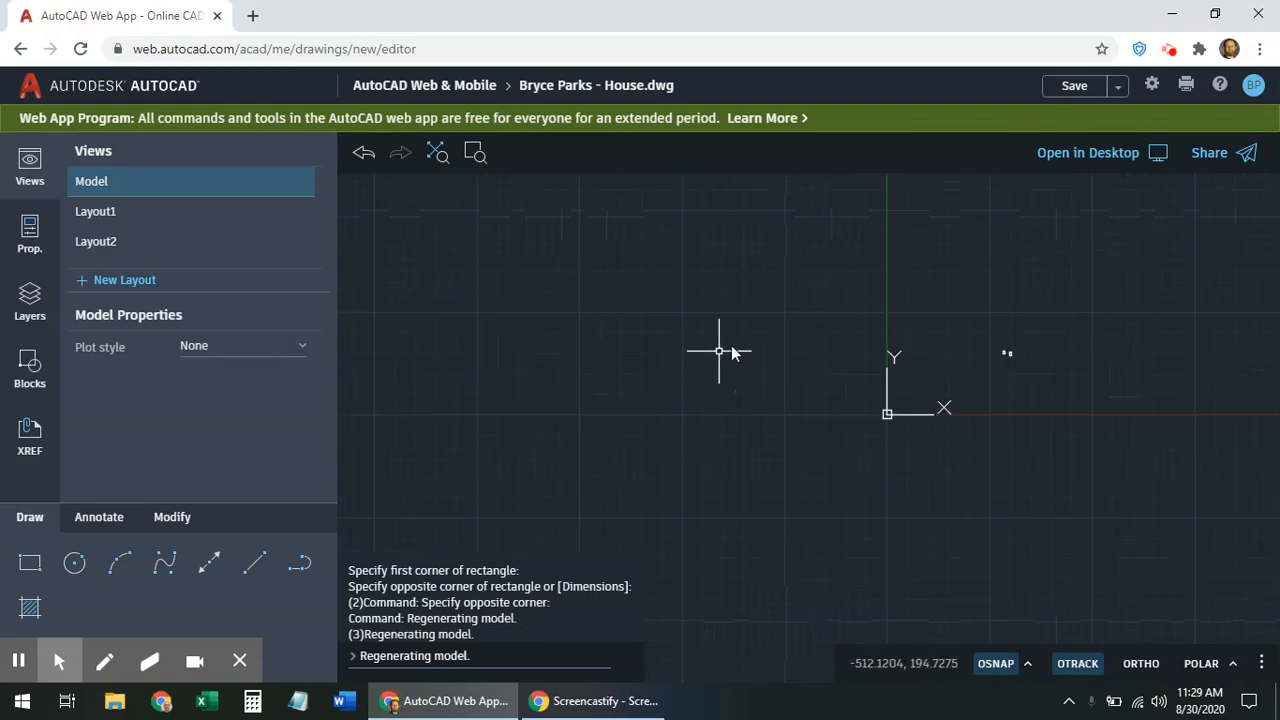
{"action": "type", "text": "l"}
{"action": "key", "text": "Return"}
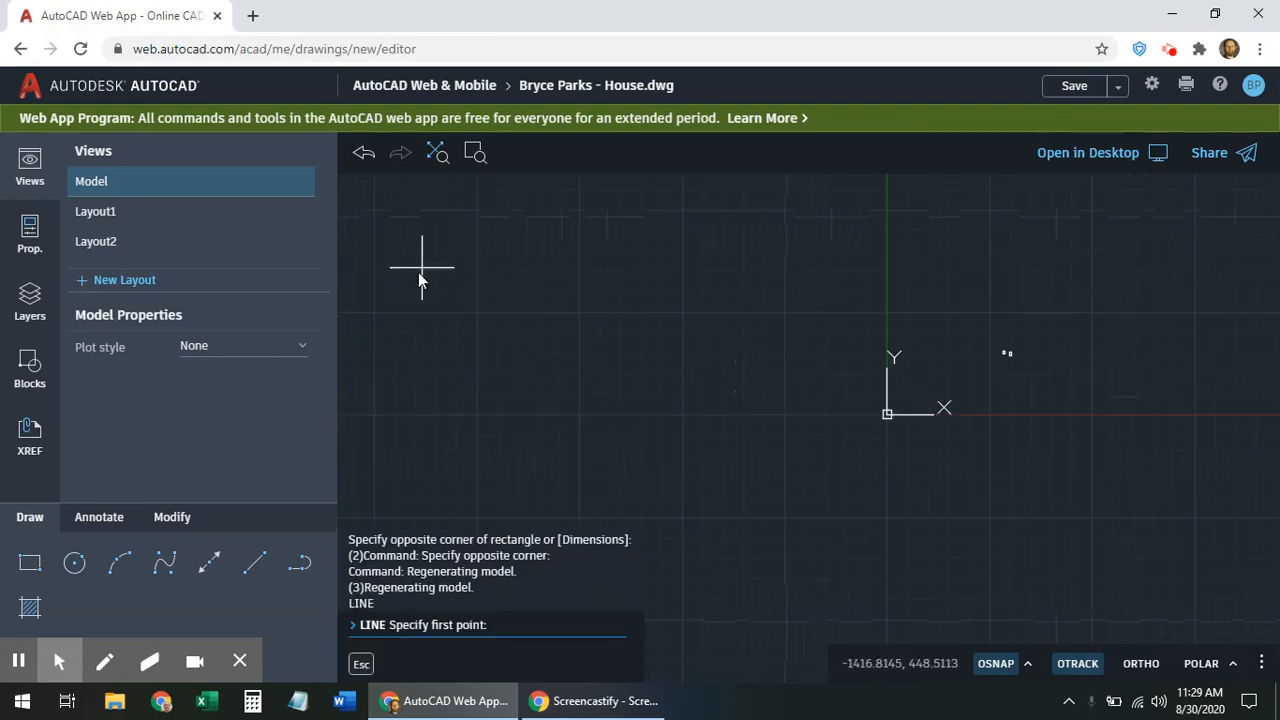
{"action": "left_click", "coordinate": [420, 271]}
{"action": "left_click", "coordinate": [442, 244]}
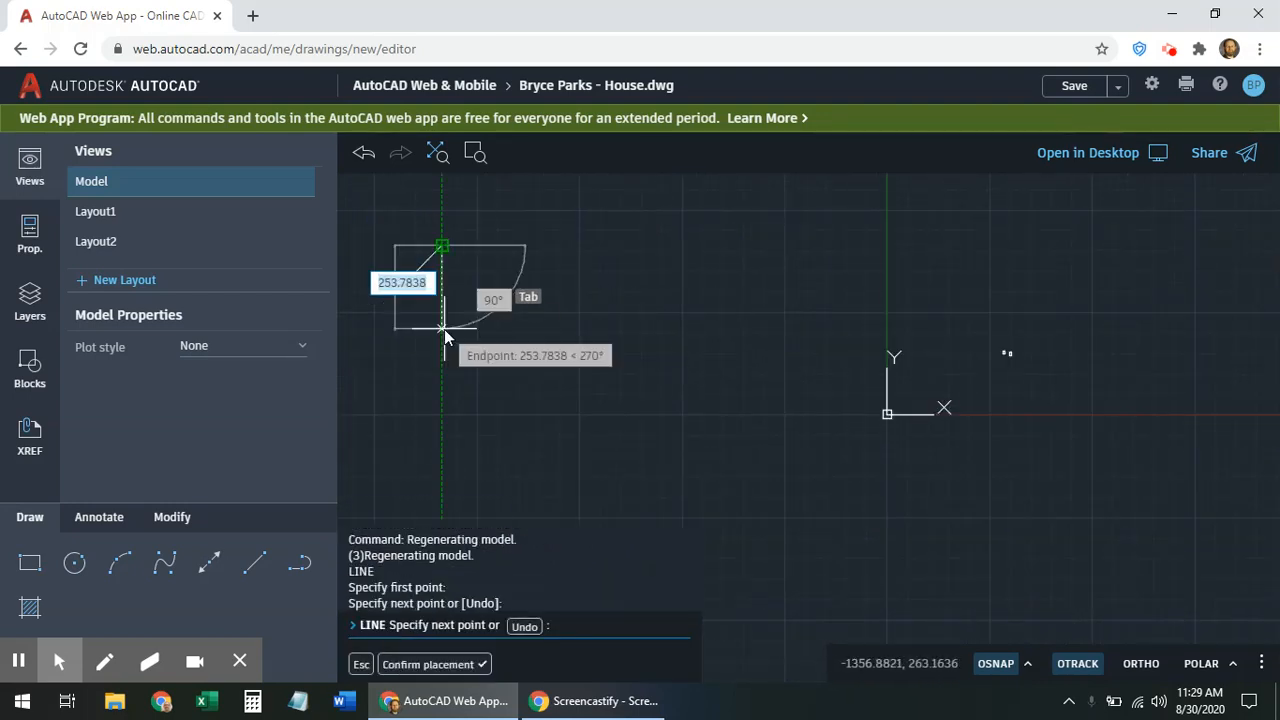
{"action": "key", "text": "Escape"}
{"action": "left_click", "coordinate": [440, 156]}
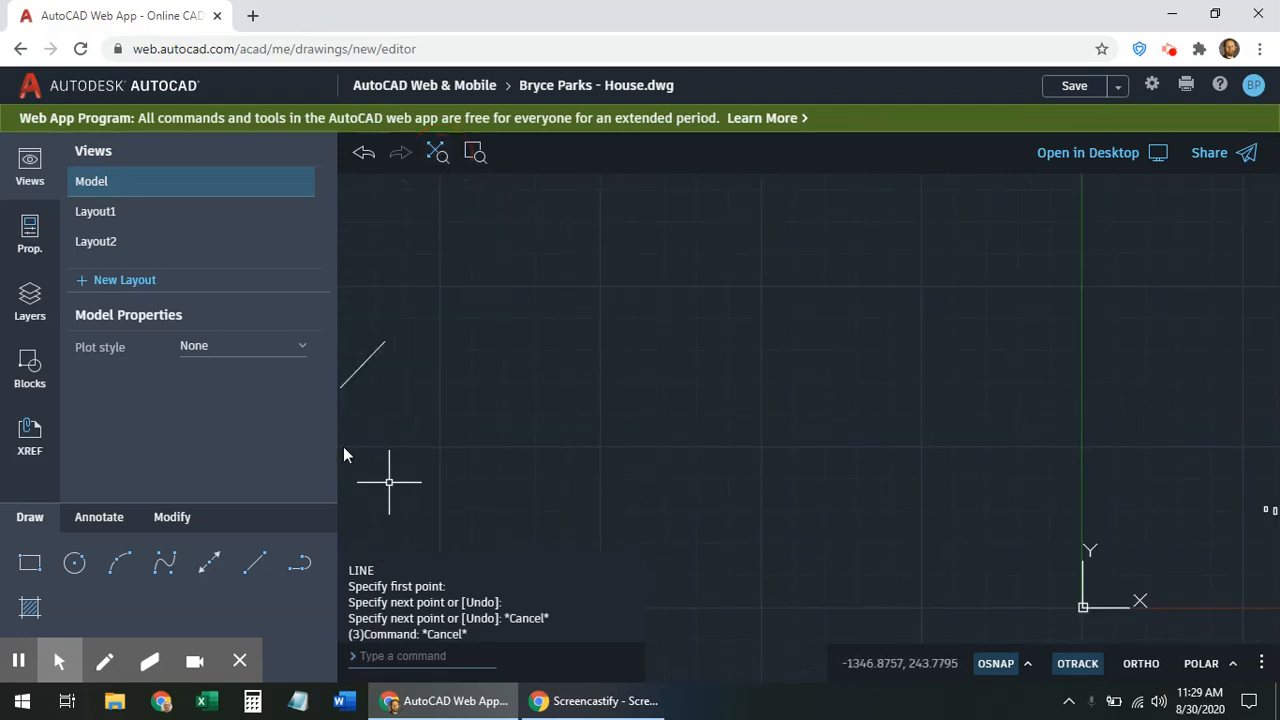
{"action": "left_click", "coordinate": [383, 330]}
{"action": "left_click", "coordinate": [351, 380]}
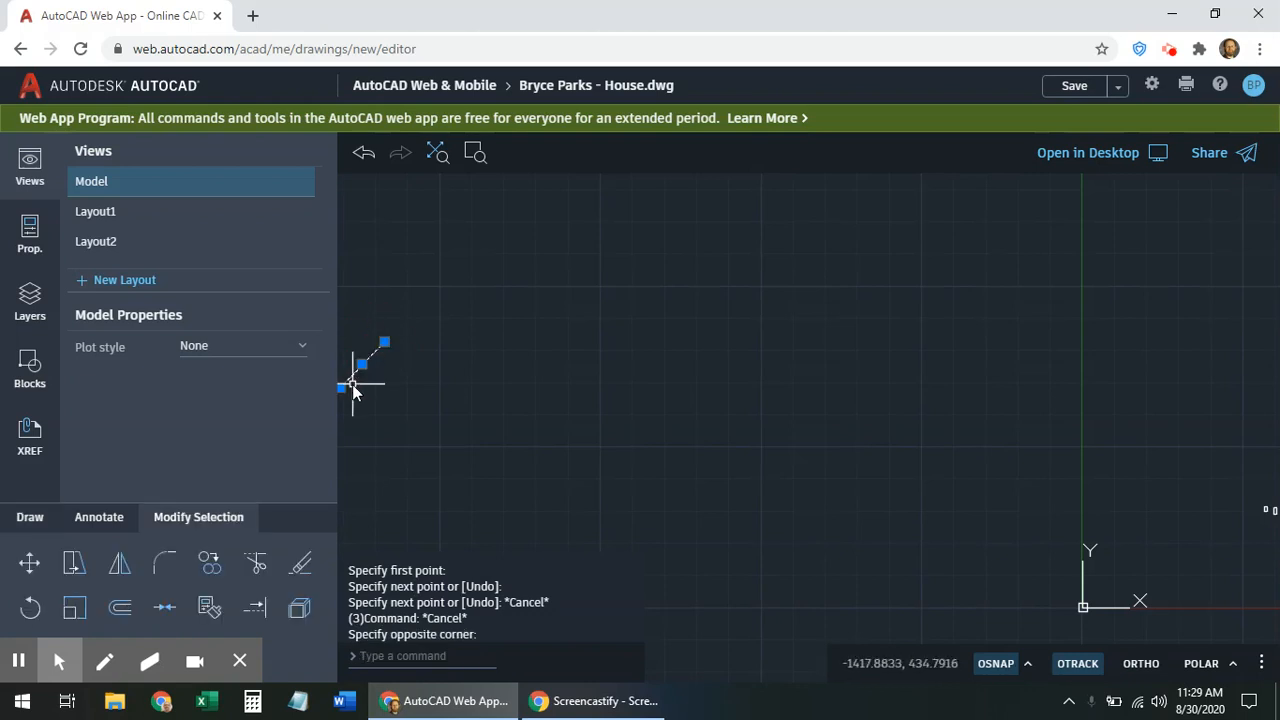
{"action": "type", "text": "e"}
{"action": "key", "text": "Return"}
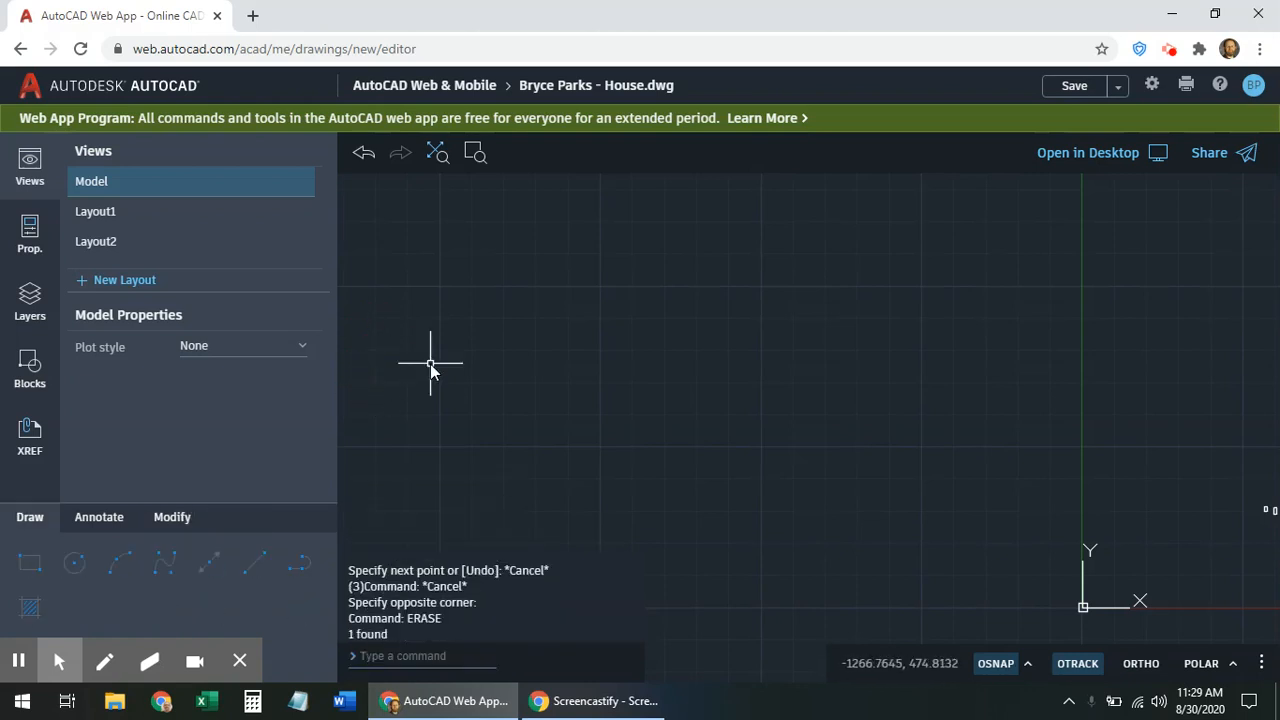
Box-select and erase the stray point left by a cancelled line
{"action": "left_click", "coordinate": [253, 566]}
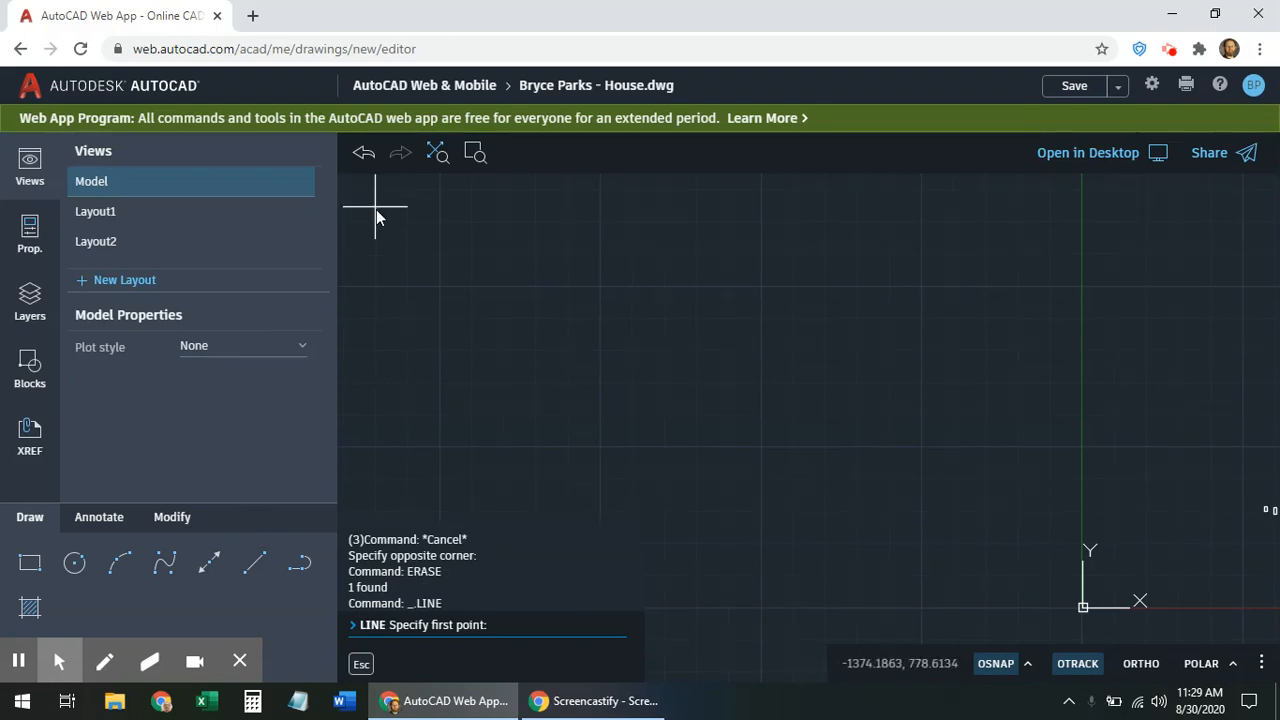
{"action": "left_click", "coordinate": [377, 210]}
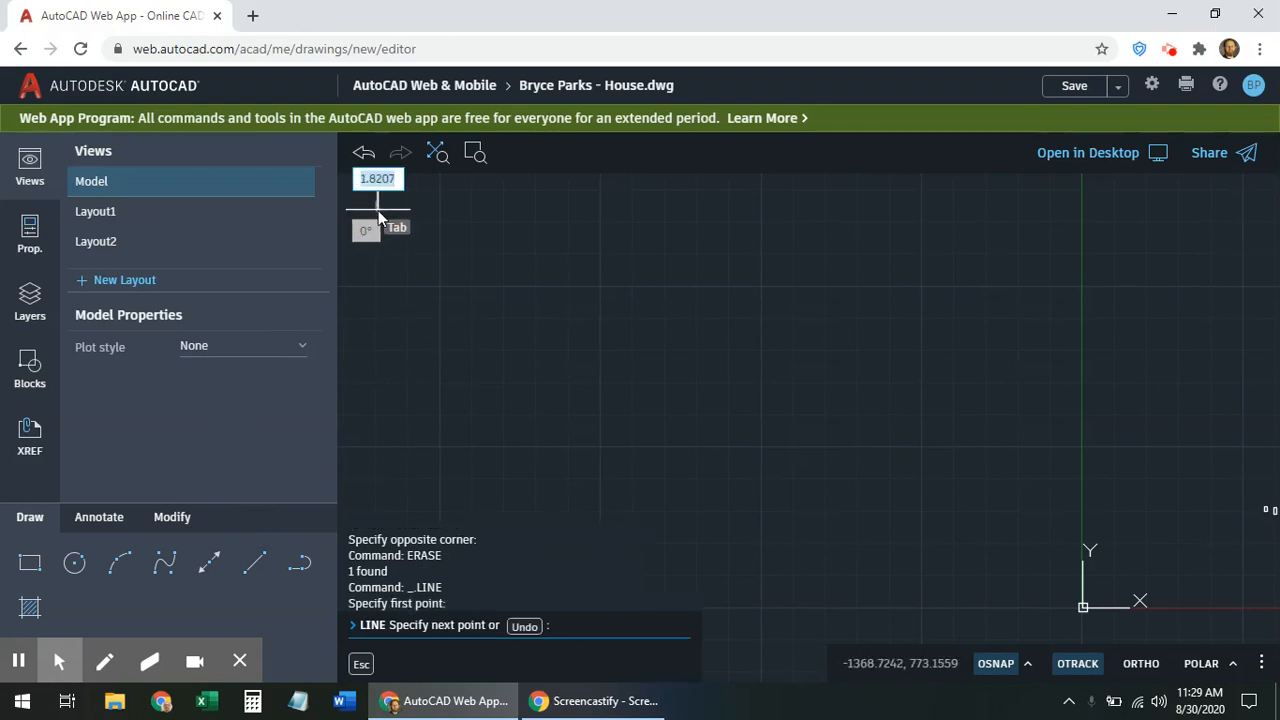
{"action": "key", "text": "Escape"}
{"action": "key", "text": "Escape"}
{"action": "key", "text": "Escape"}
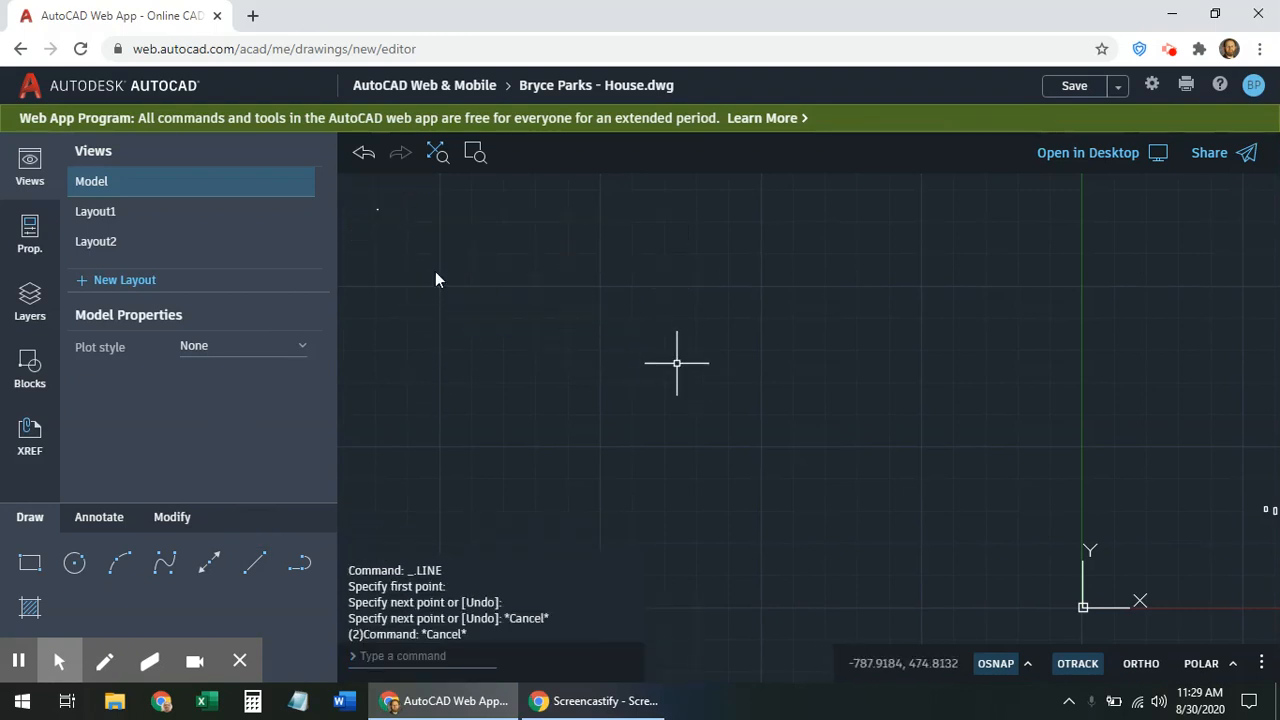
{"action": "scroll", "coordinate": [390, 222], "scroll_direction": "up", "scroll_amount": 2}
{"action": "scroll", "coordinate": [395, 215], "scroll_direction": "down", "scroll_amount": 4}
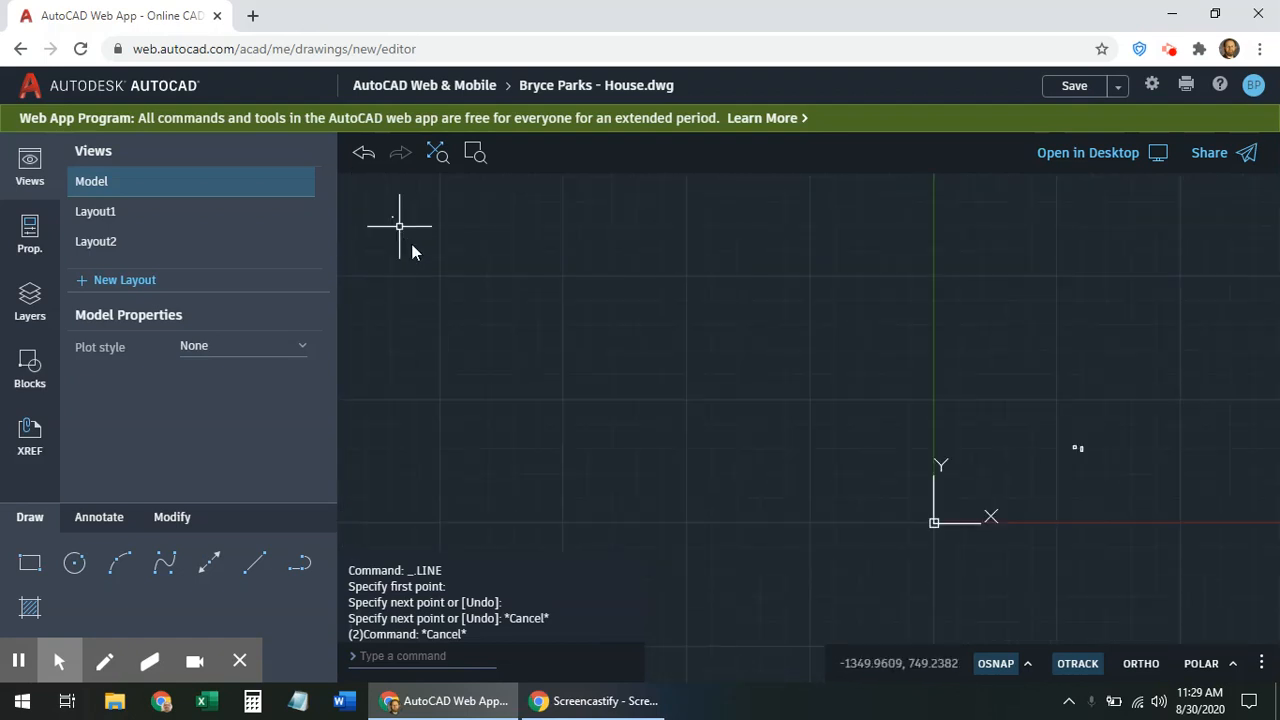
{"action": "left_click", "coordinate": [434, 152]}
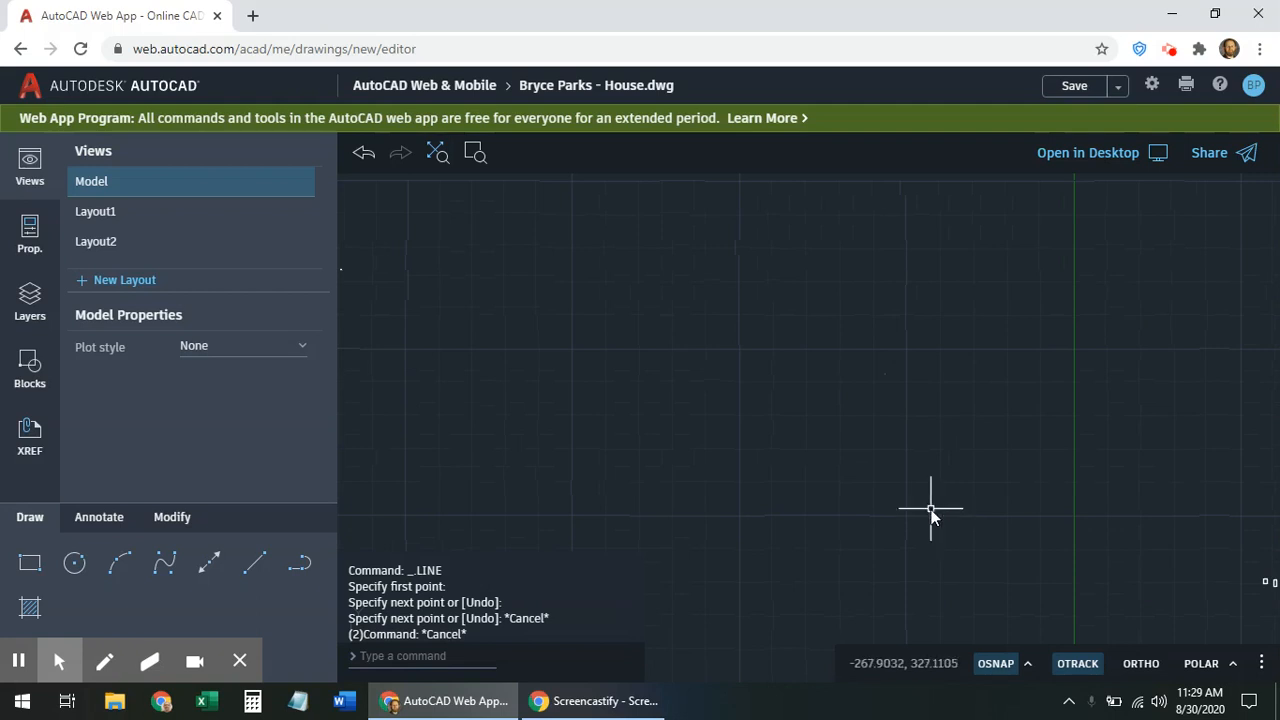
{"action": "scroll", "coordinate": [935, 510], "scroll_direction": "down", "scroll_amount": 1}
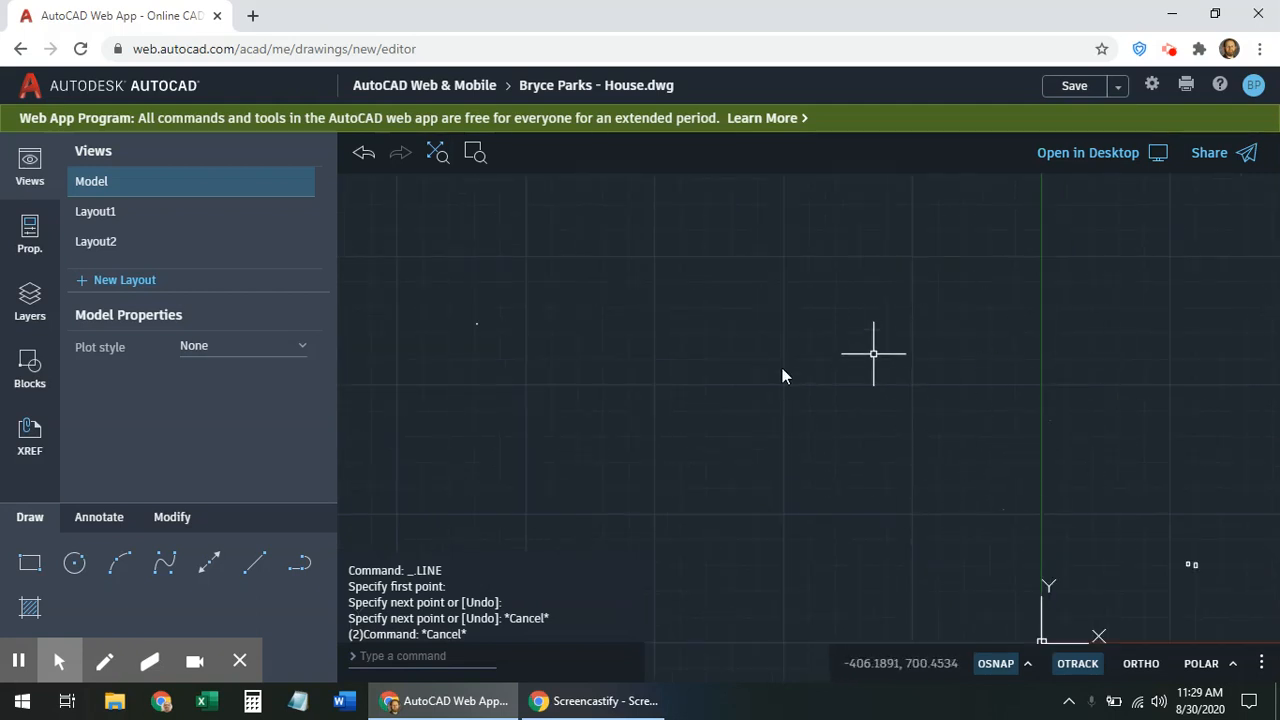
{"action": "left_click_drag", "start_coordinate": [612, 249], "coordinate": [439, 390]}
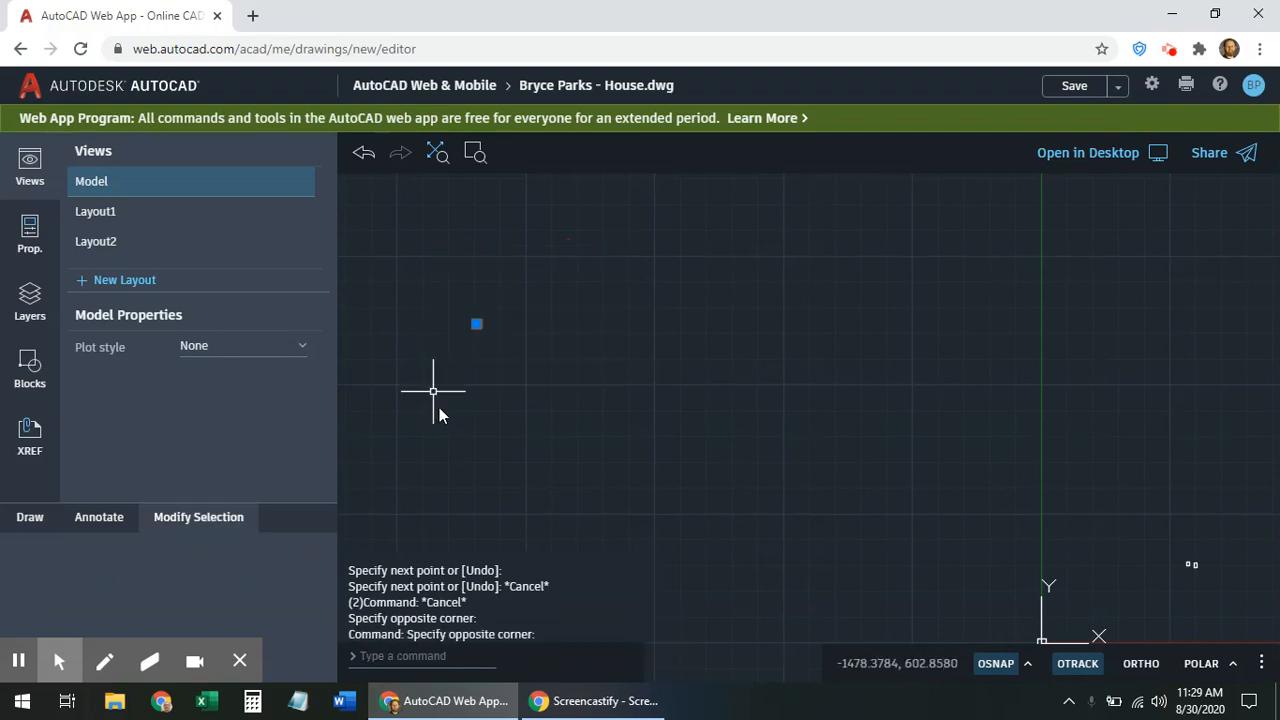
{"action": "type", "text": "e"}
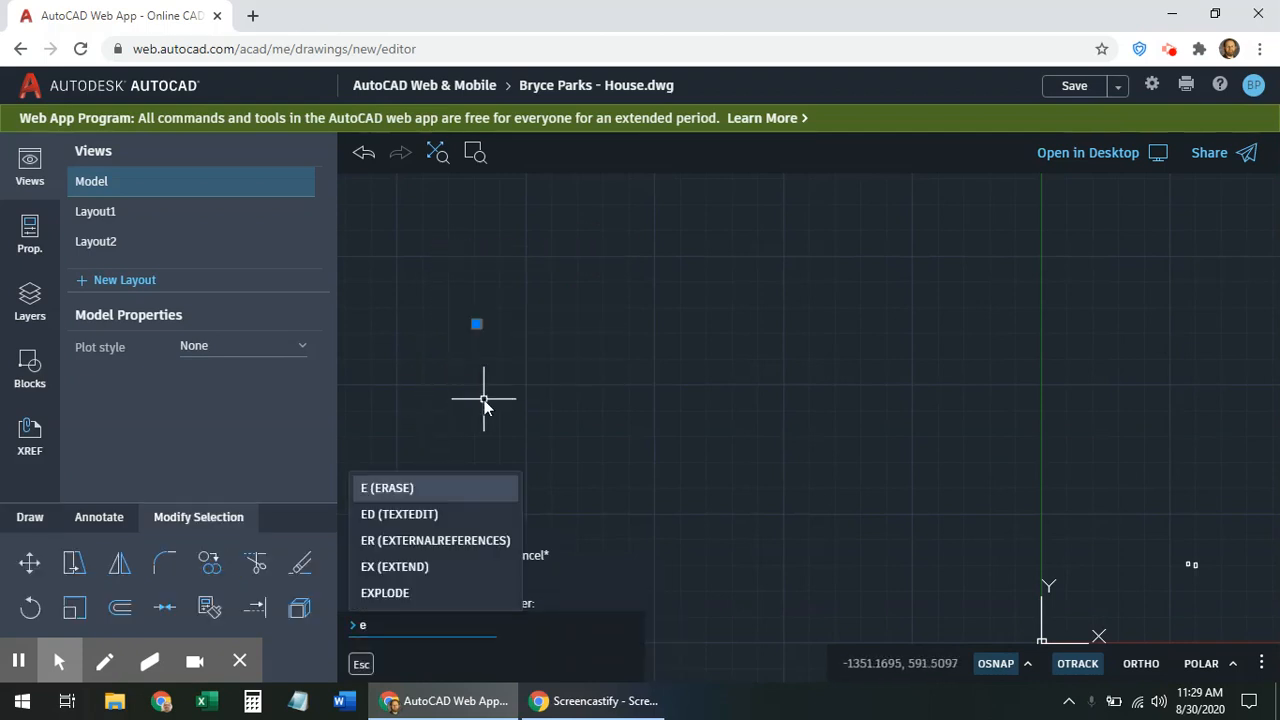
{"action": "key", "text": "Return"}
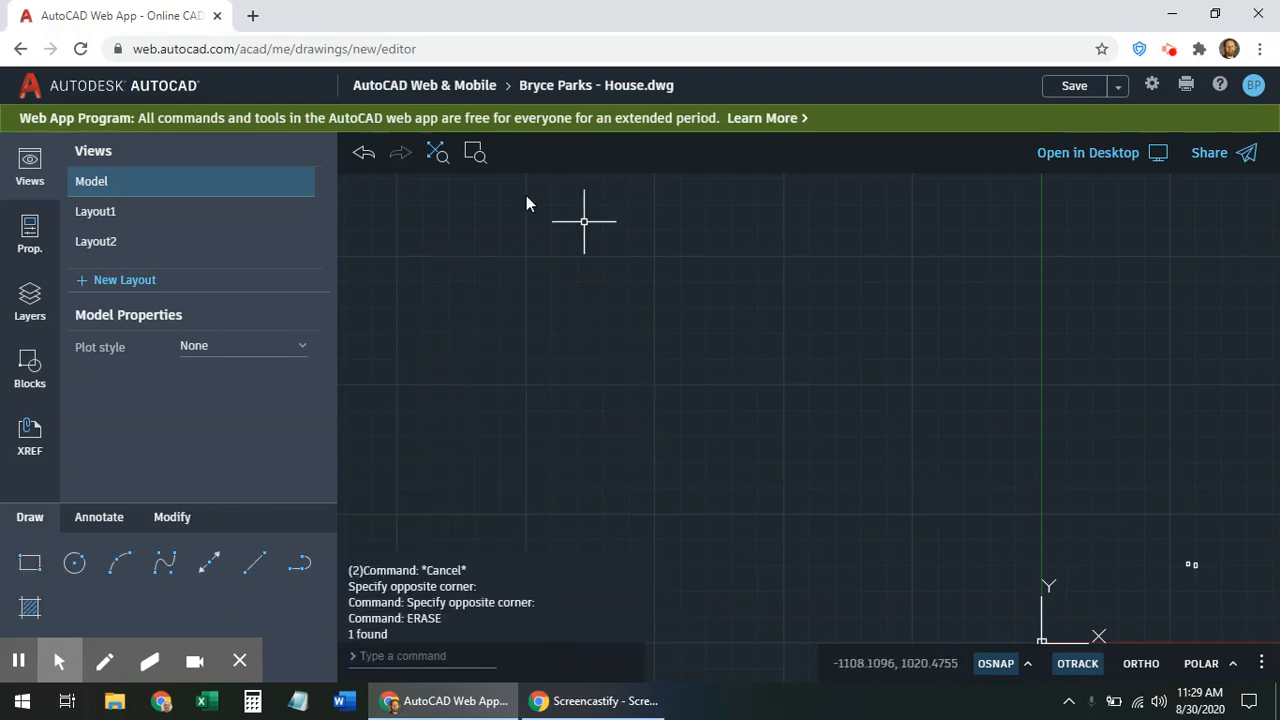
Zoom to extents, zoom-window around the rectangles, then pan them to the centre
{"action": "left_click", "coordinate": [438, 162]}
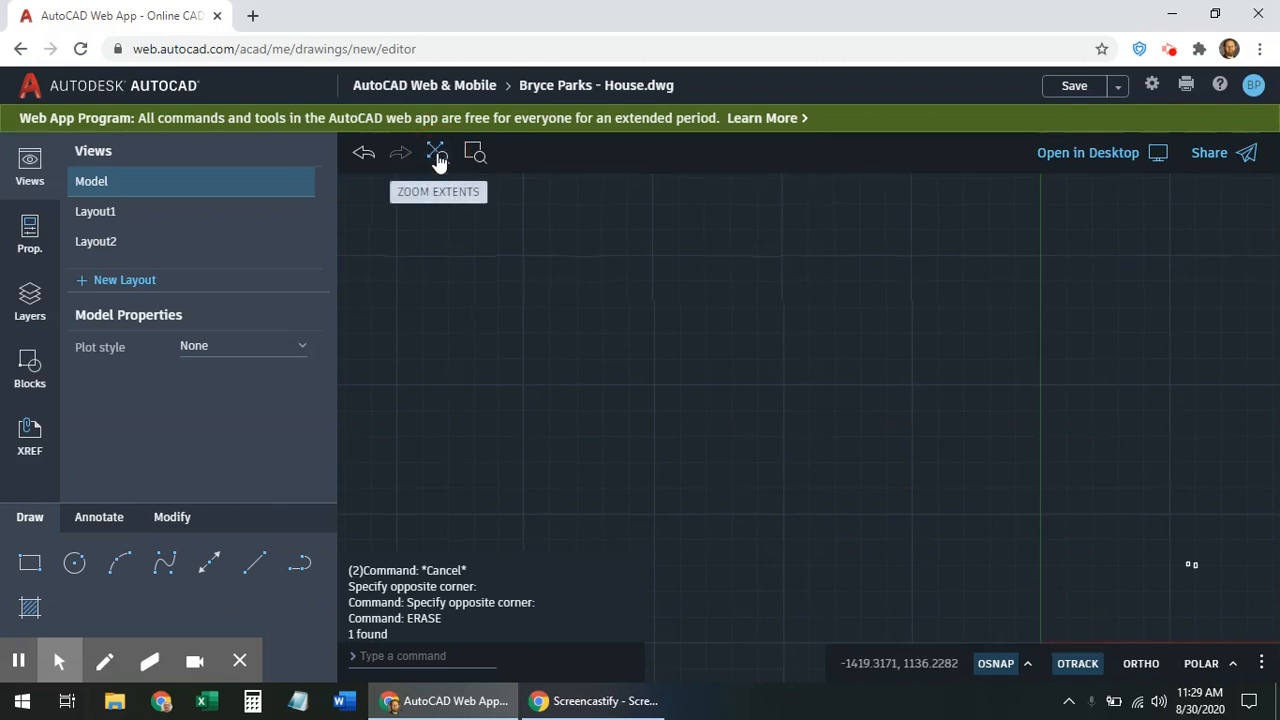
{"action": "scroll", "coordinate": [914, 379], "scroll_direction": "down", "scroll_amount": 10}
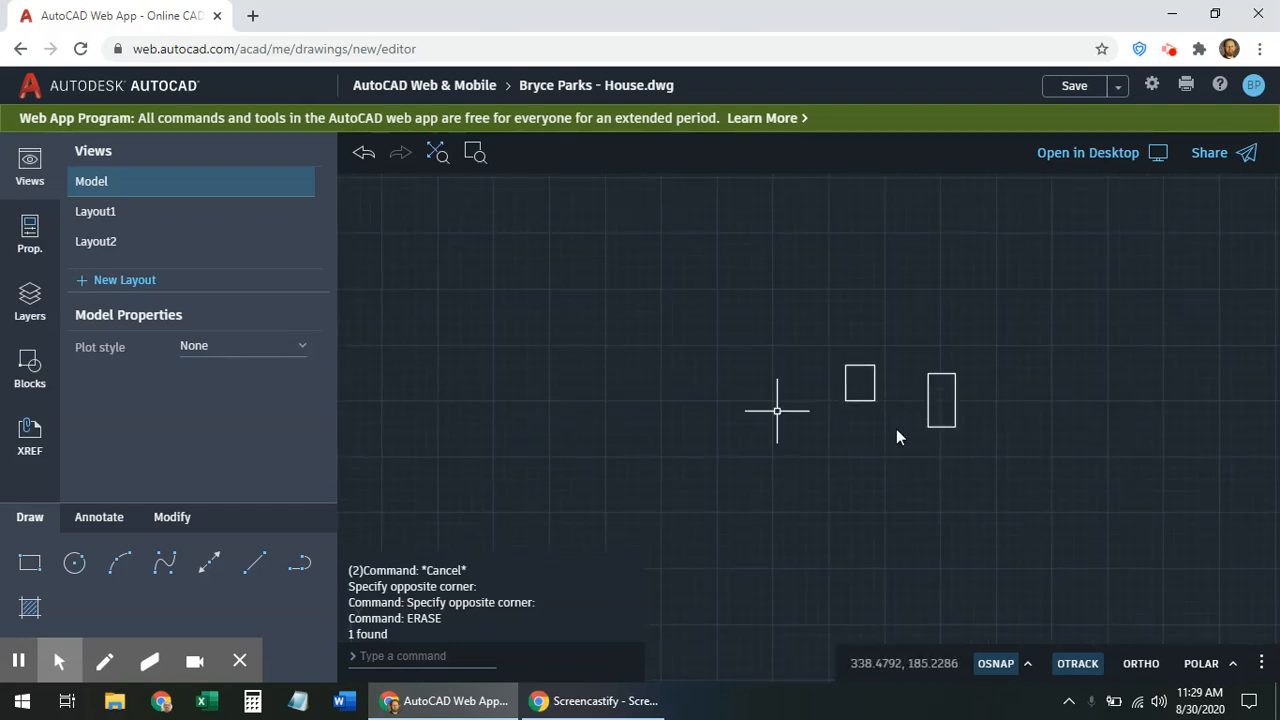
{"action": "left_click", "coordinate": [474, 152]}
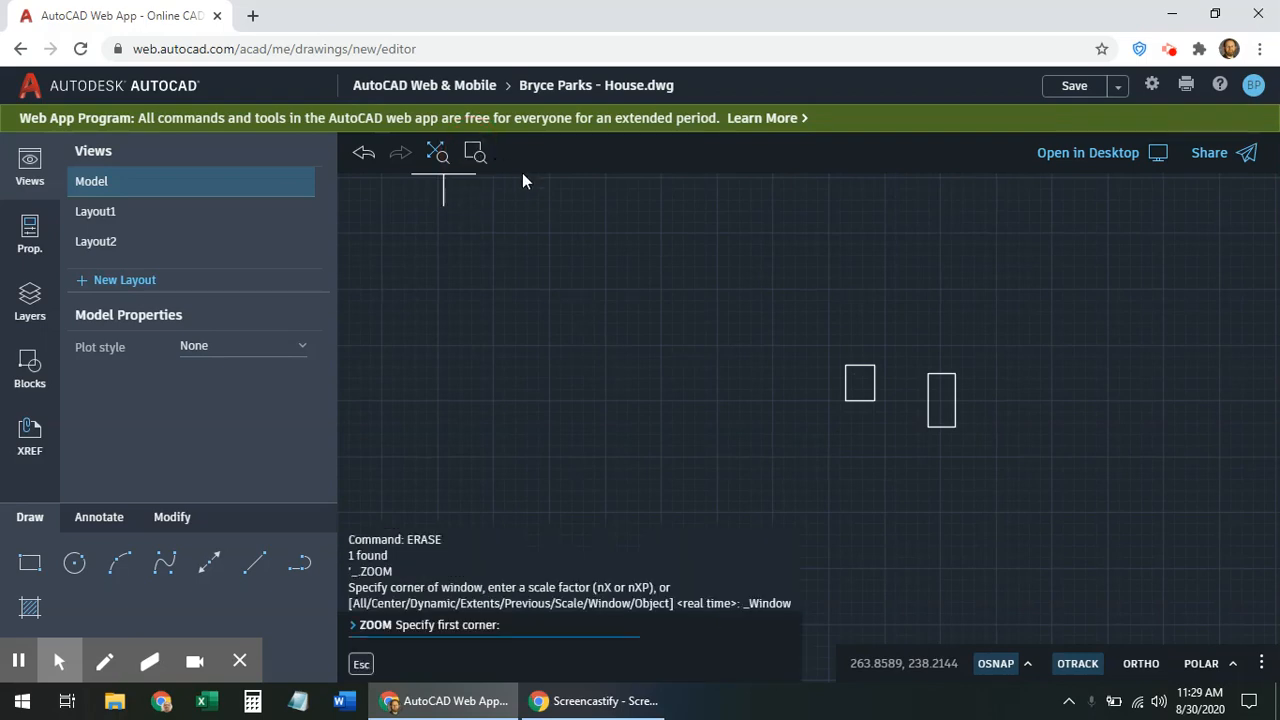
{"action": "left_click", "coordinate": [822, 342]}
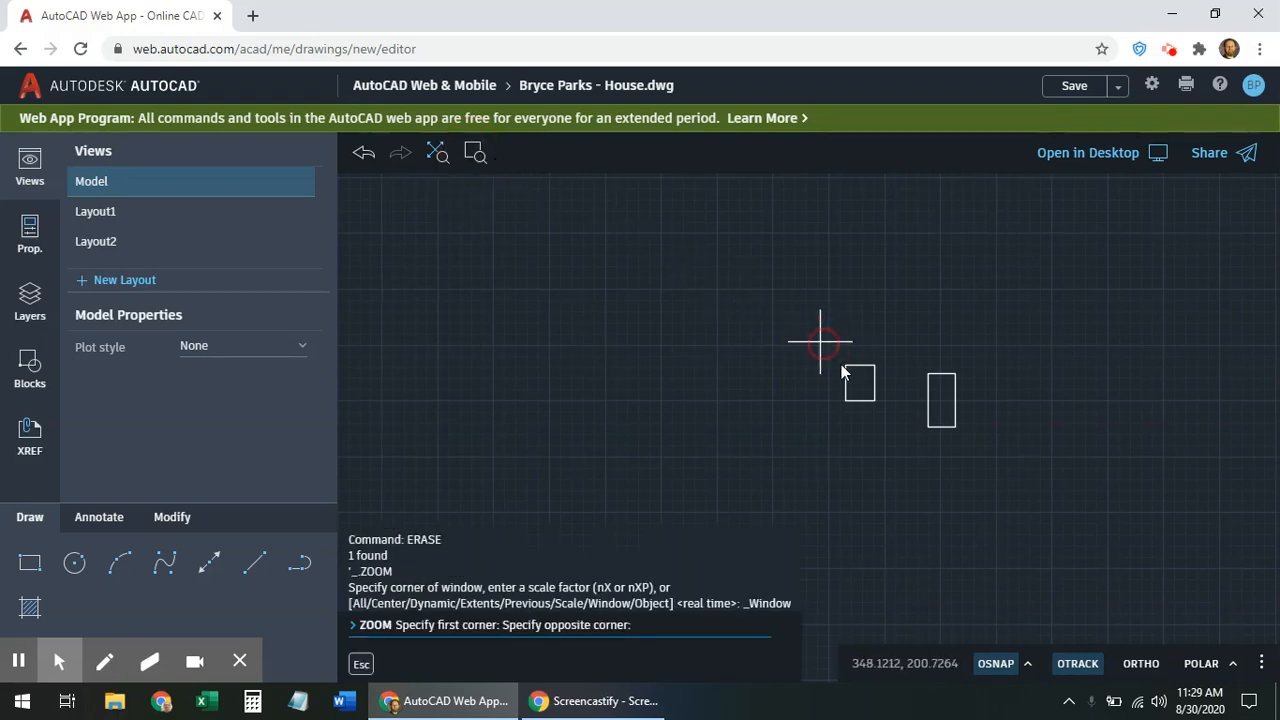
{"action": "left_click", "coordinate": [896, 436]}
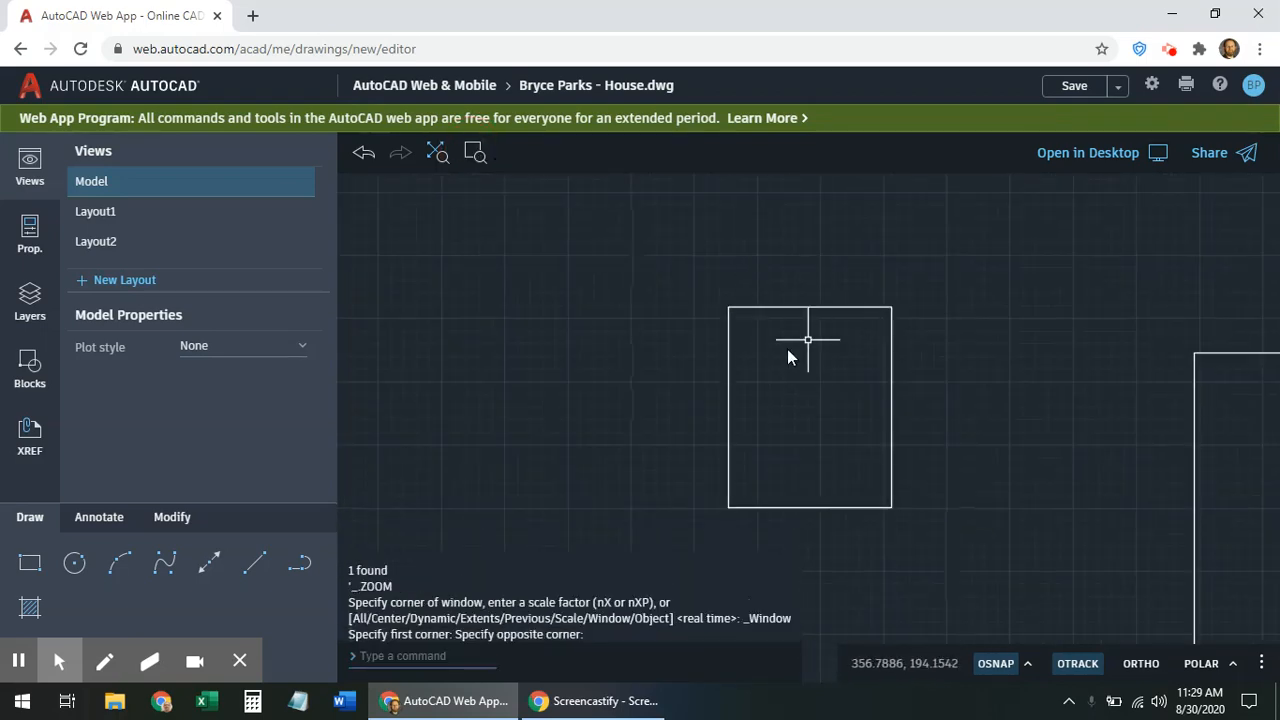
{"action": "scroll", "coordinate": [860, 437], "scroll_direction": "down", "scroll_amount": 2}
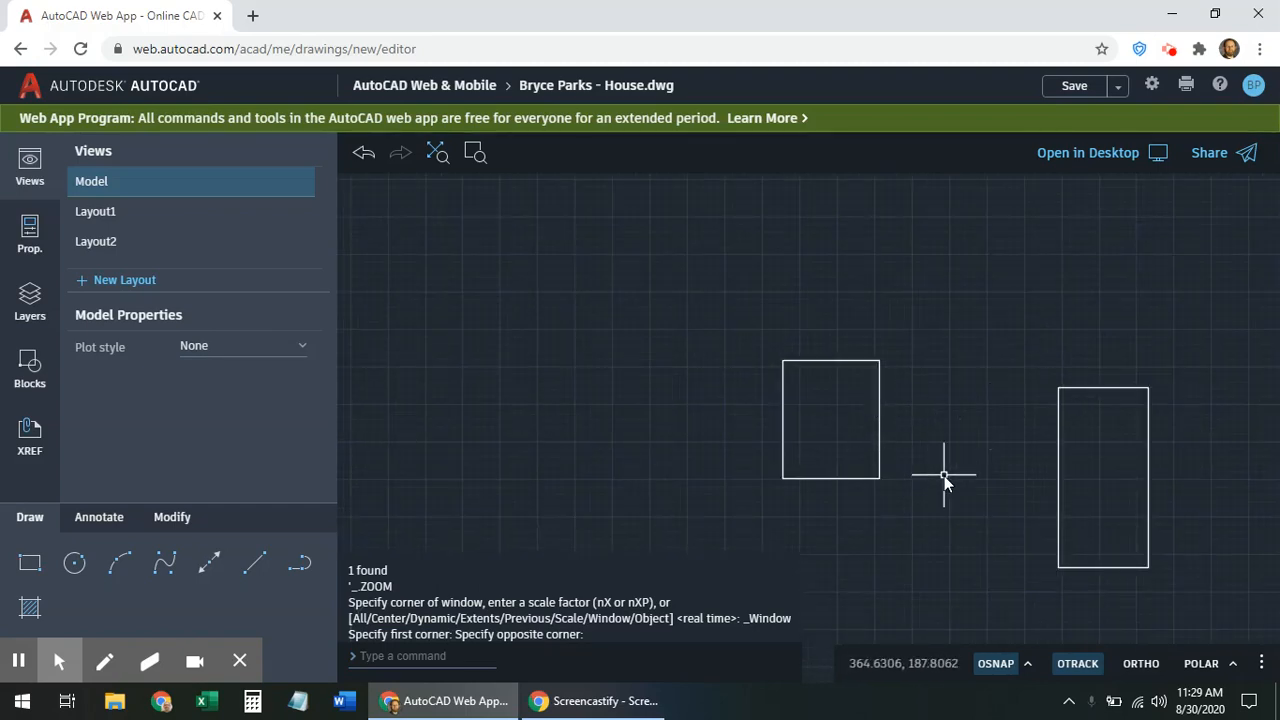
{"action": "scroll", "coordinate": [939, 480], "scroll_direction": "down", "scroll_amount": 1}
{"action": "scroll", "coordinate": [939, 480], "scroll_direction": "up", "scroll_amount": 1}
{"action": "scroll", "coordinate": [939, 480], "scroll_direction": "down", "scroll_amount": 1}
{"action": "scroll", "coordinate": [937, 483], "scroll_direction": "up", "scroll_amount": 1}
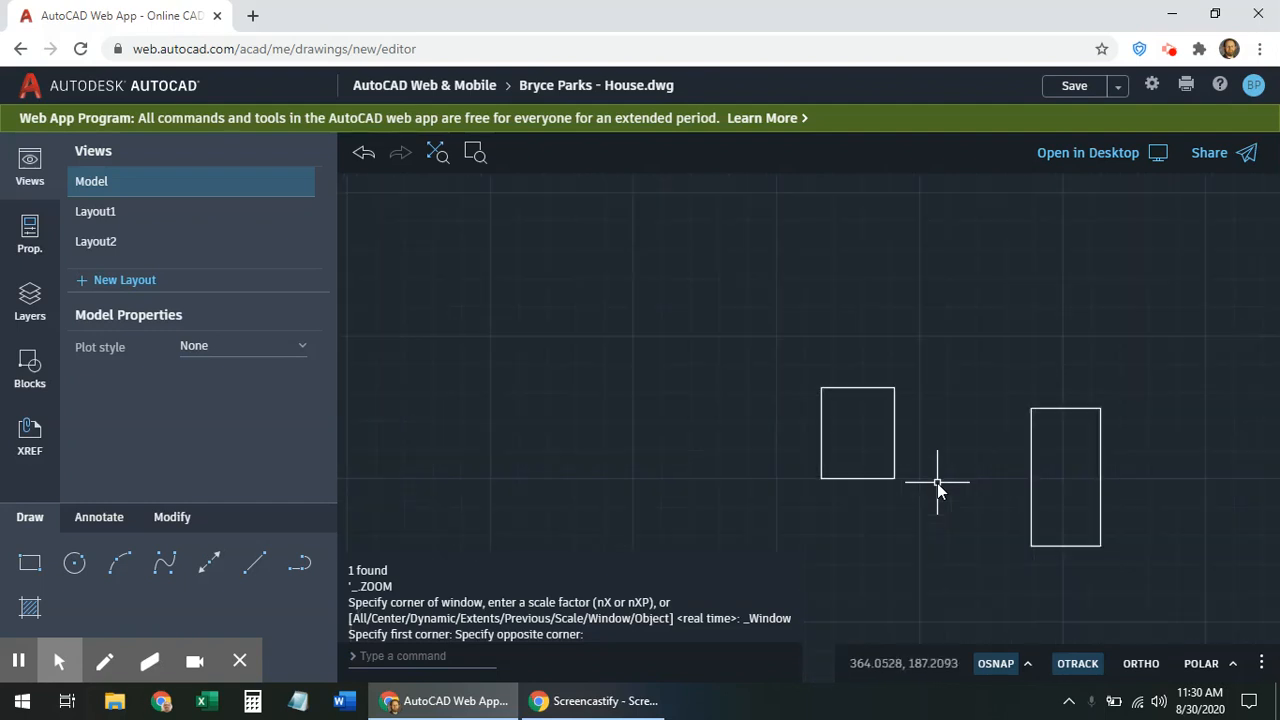
{"action": "mouse_move", "coordinate": [957, 448]}
{"action": "middle_mouse_down"}
{"action": "mouse_move", "coordinate": [756, 441]}
{"action": "mouse_move", "coordinate": [849, 411]}
{"action": "middle_mouse_up"}
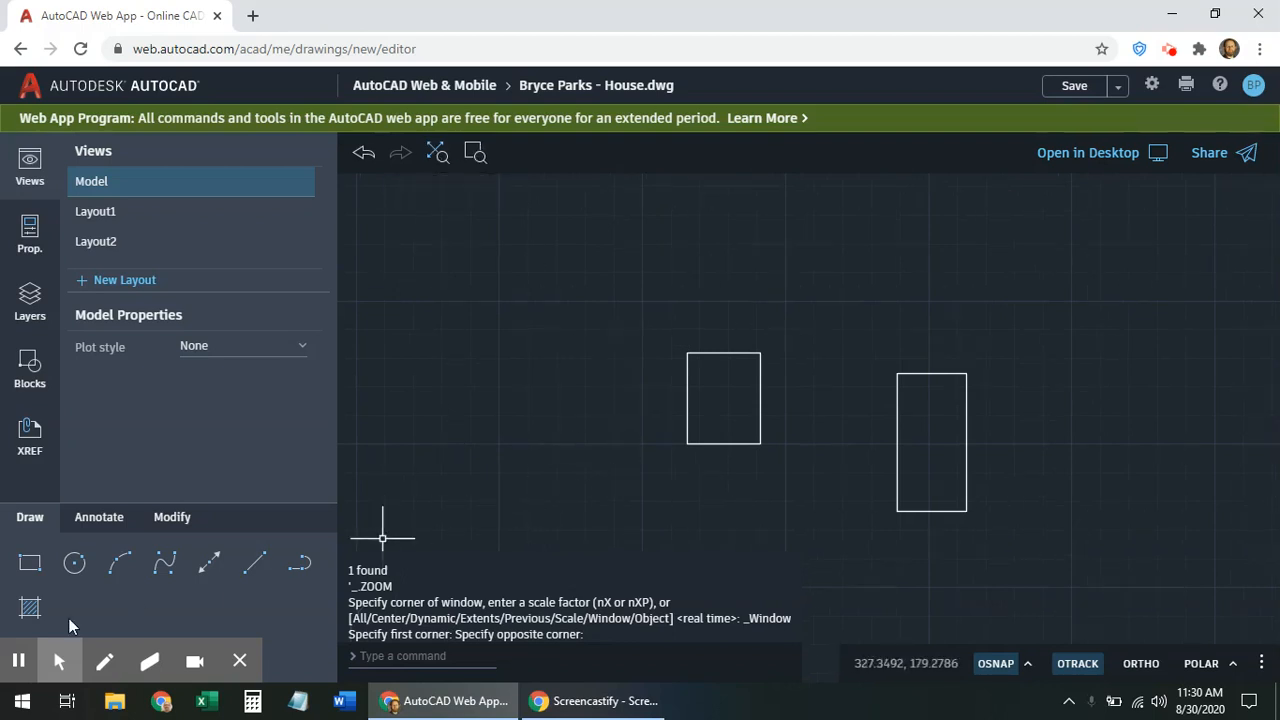
Draw a circle centred on the left rectangle's top-left corner
{"action": "left_click", "coordinate": [29, 565]}
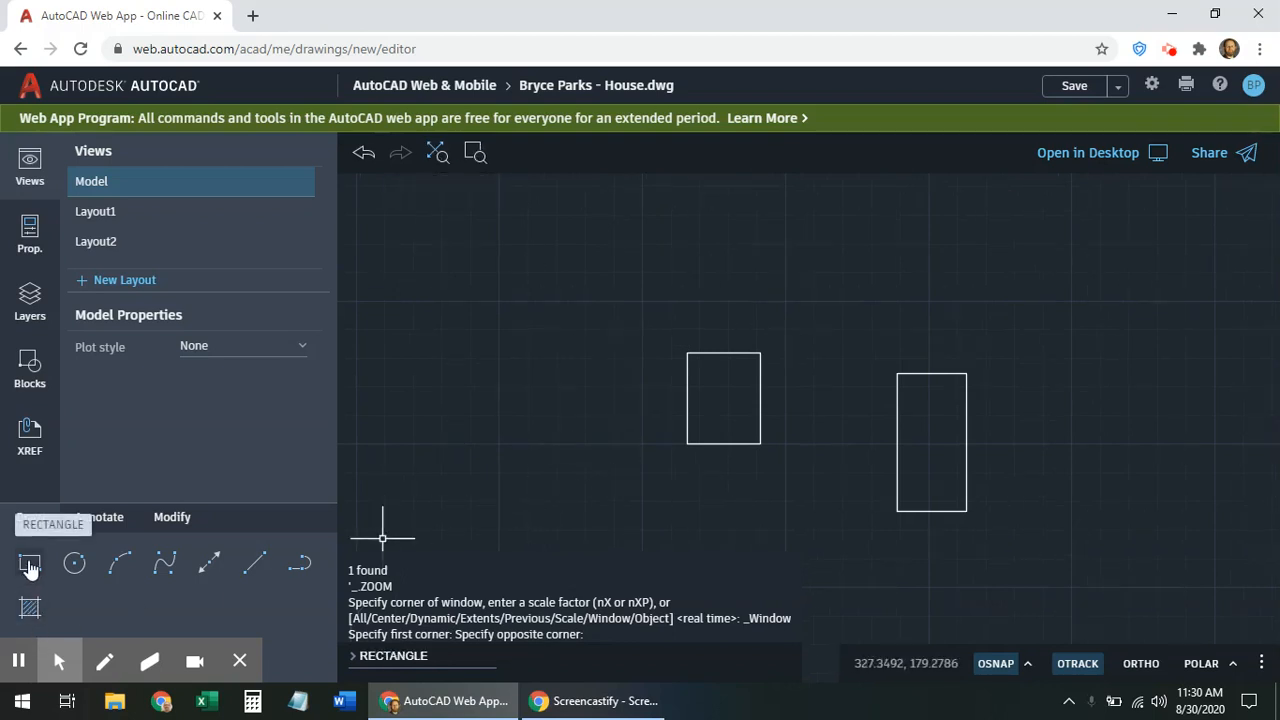
{"action": "key", "text": "Escape"}
{"action": "left_click", "coordinate": [74, 564]}
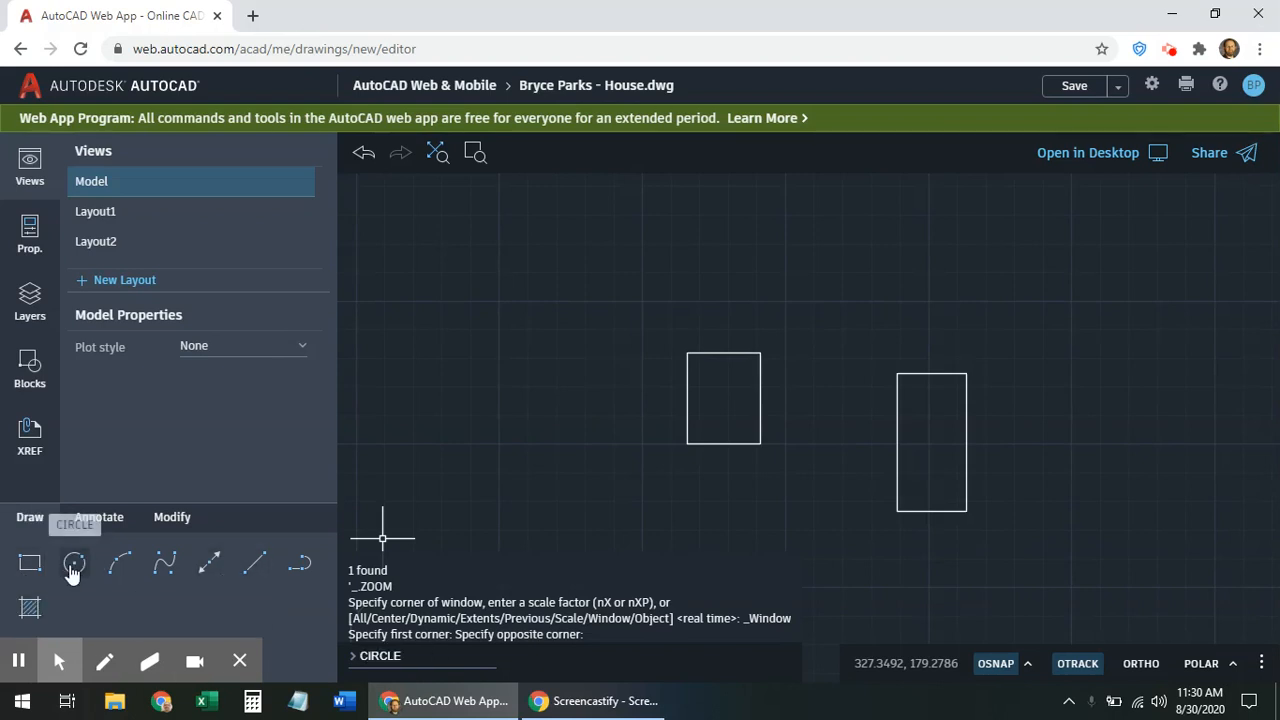
{"action": "left_click", "coordinate": [72, 563]}
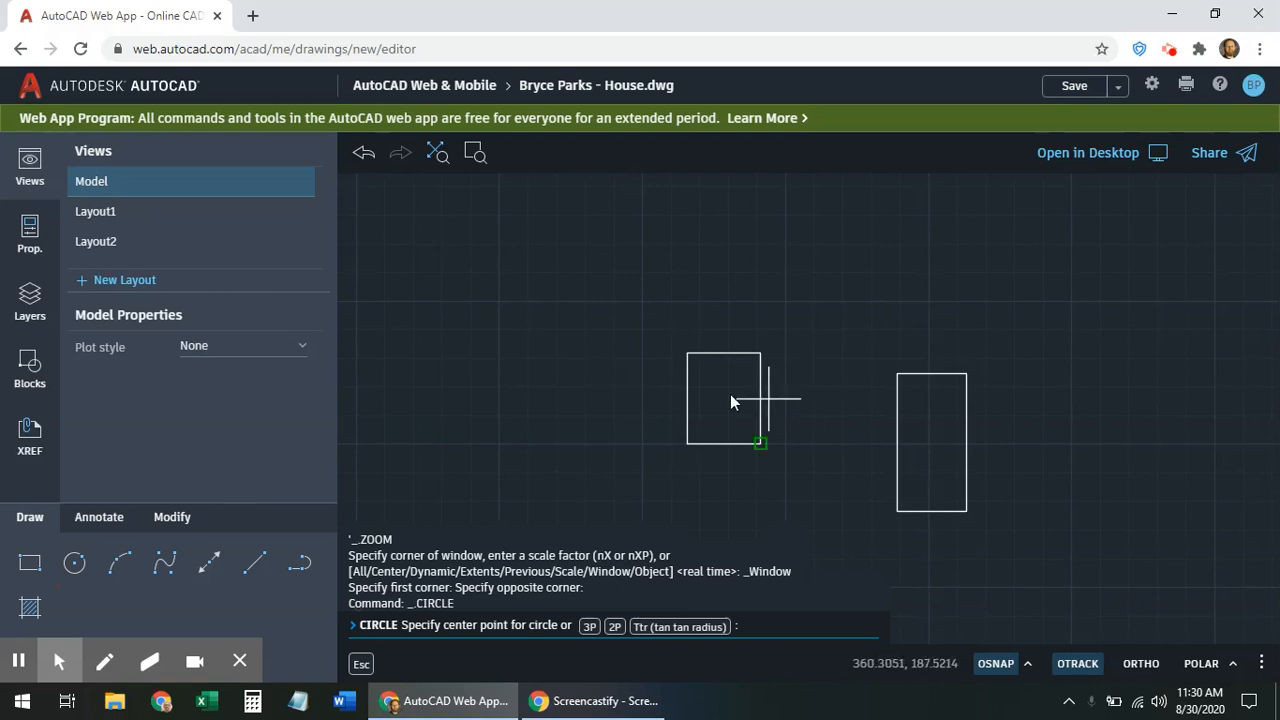
{"action": "left_click", "coordinate": [687, 354]}
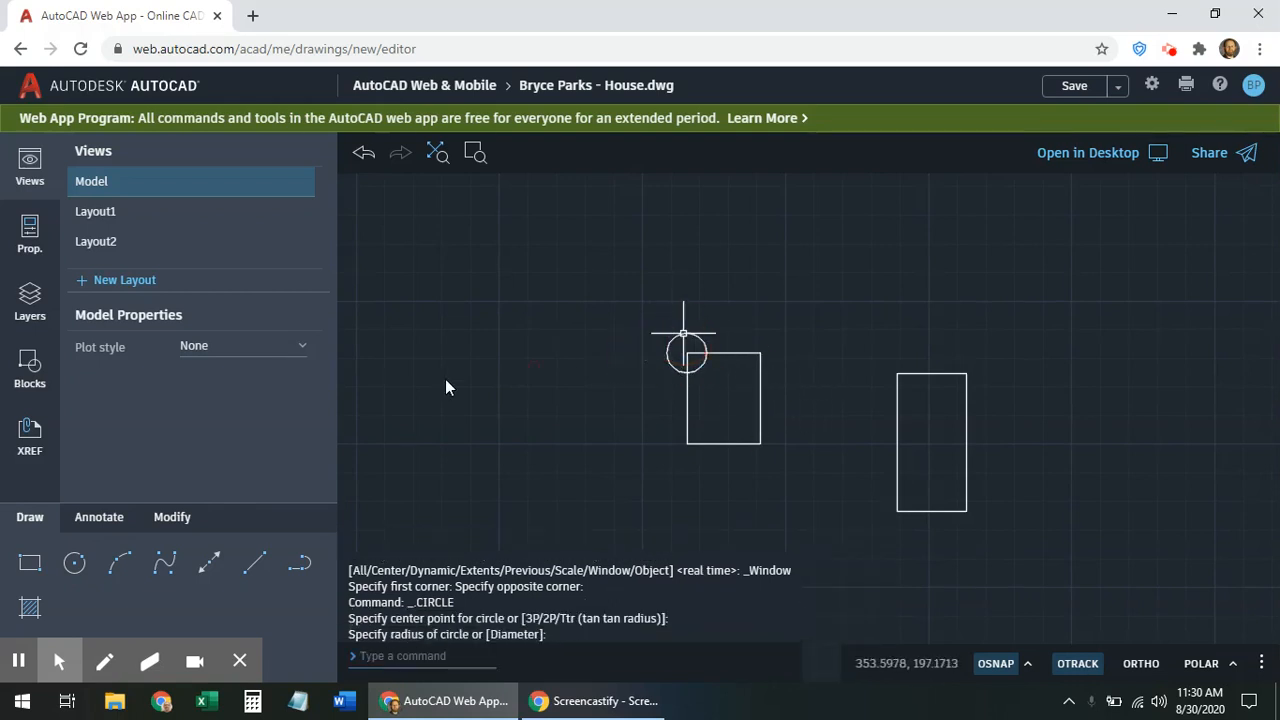
{"action": "left_click", "coordinate": [707, 355]}
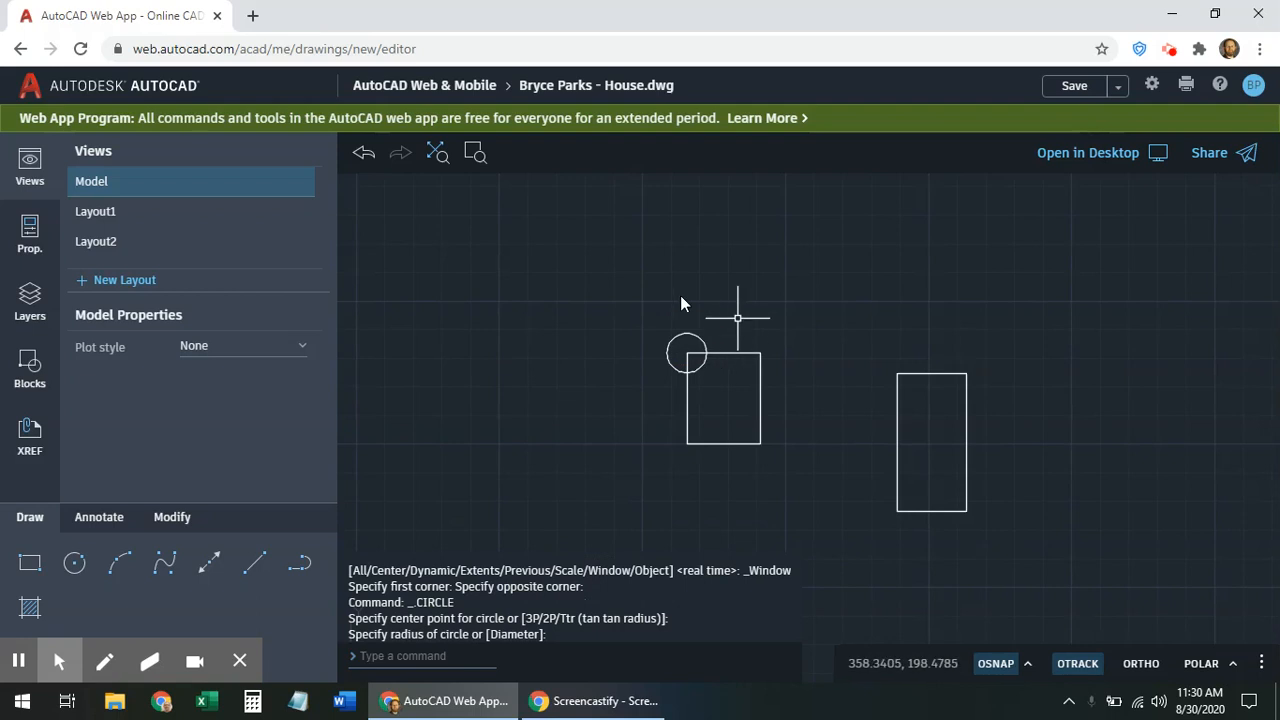
Add a matching circle centred on the rectangle's top-right corner
{"action": "left_click", "coordinate": [74, 564]}
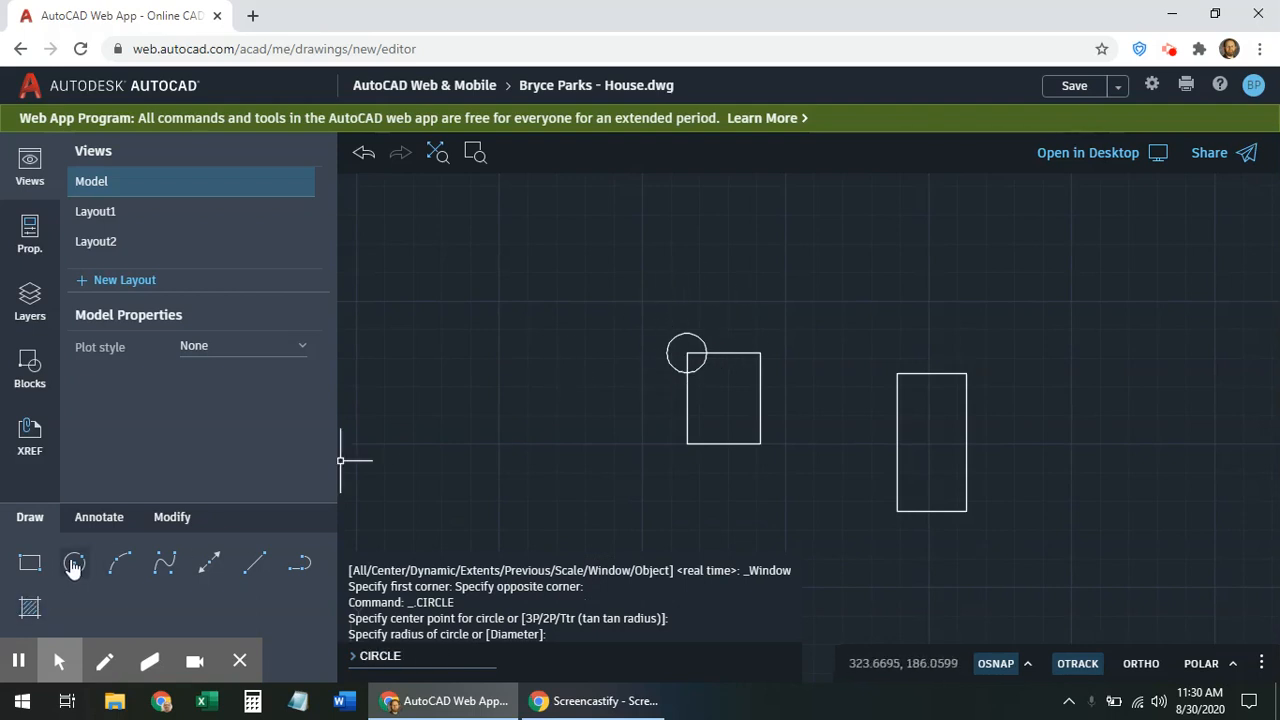
{"action": "left_click", "coordinate": [766, 354]}
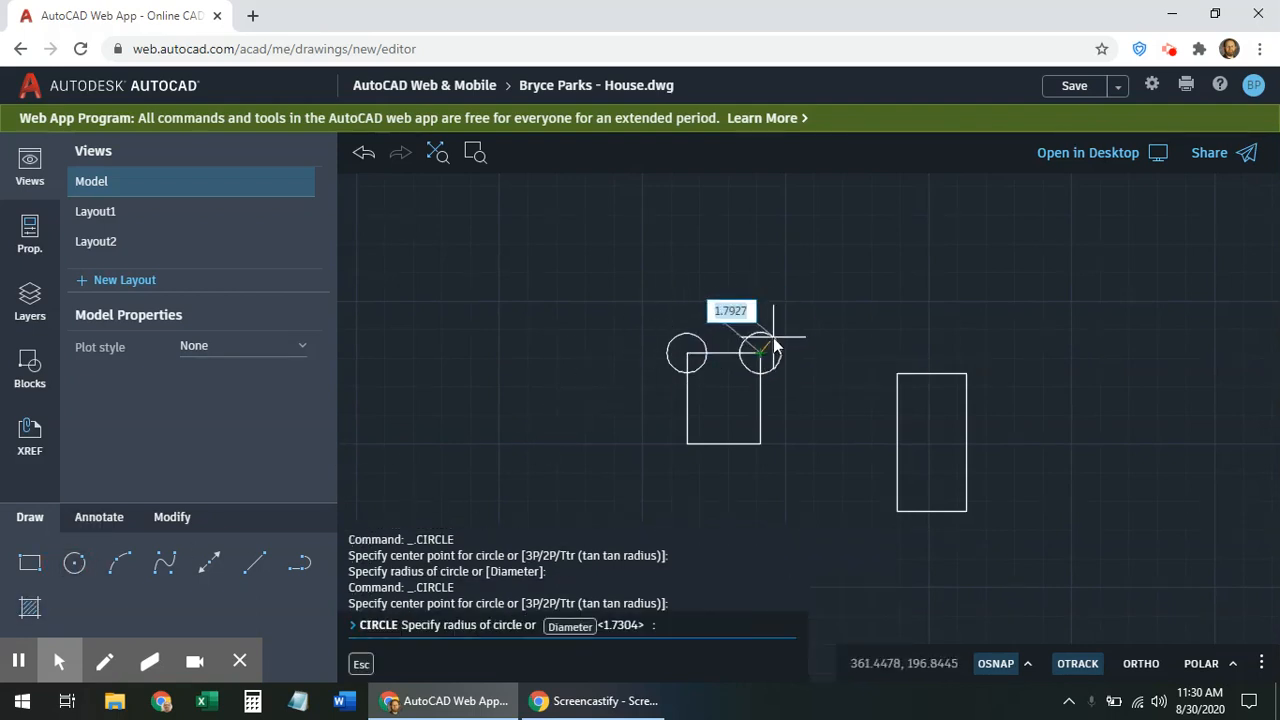
{"action": "left_click", "coordinate": [775, 345]}
{"action": "scroll", "coordinate": [736, 398], "scroll_direction": "up", "scroll_amount": 1}
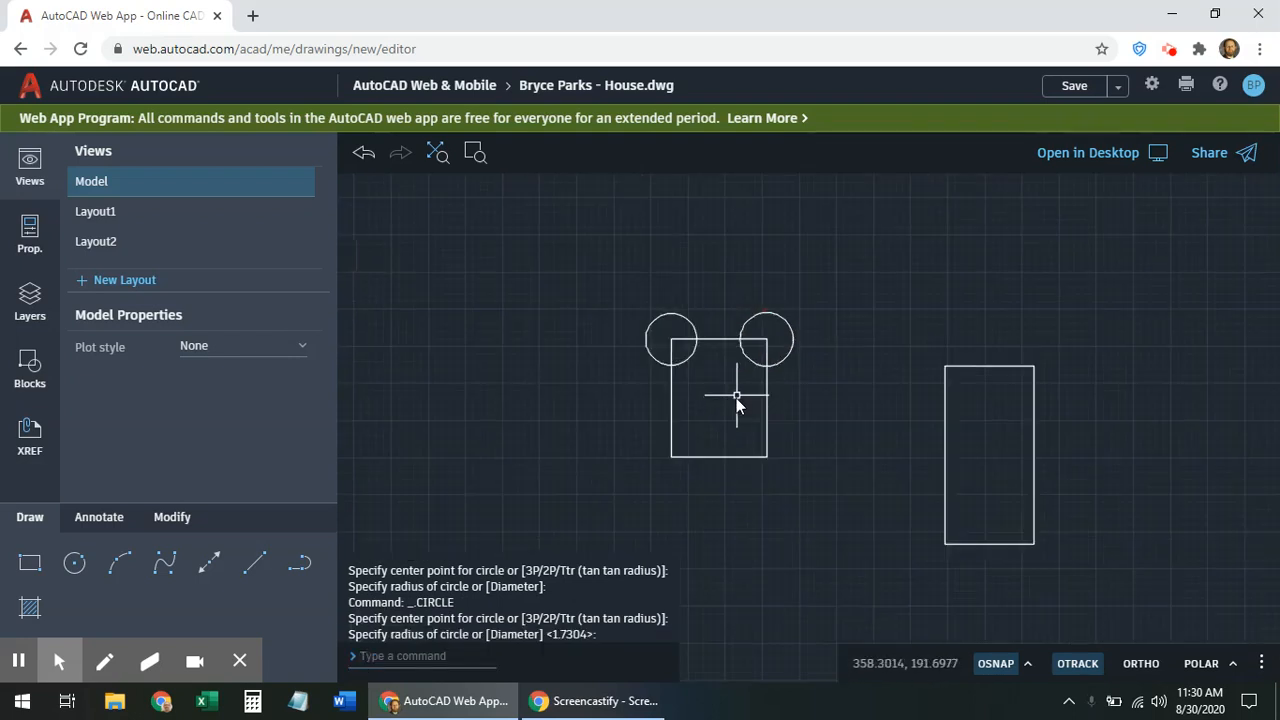
{"action": "scroll", "coordinate": [726, 399], "scroll_direction": "up", "scroll_amount": 1}
{"action": "left_click", "coordinate": [254, 564]}
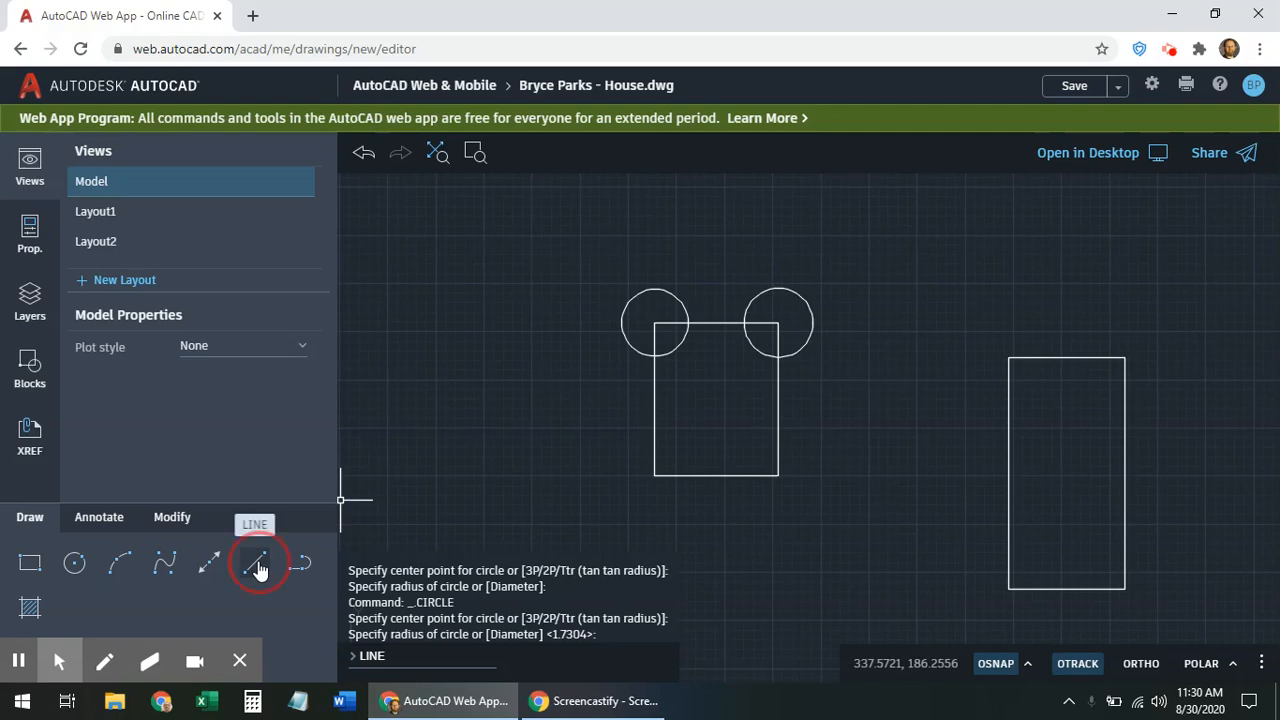
Draw a zigzag line ending at the square's bottom-left corner
{"action": "left_click", "coordinate": [256, 565]}
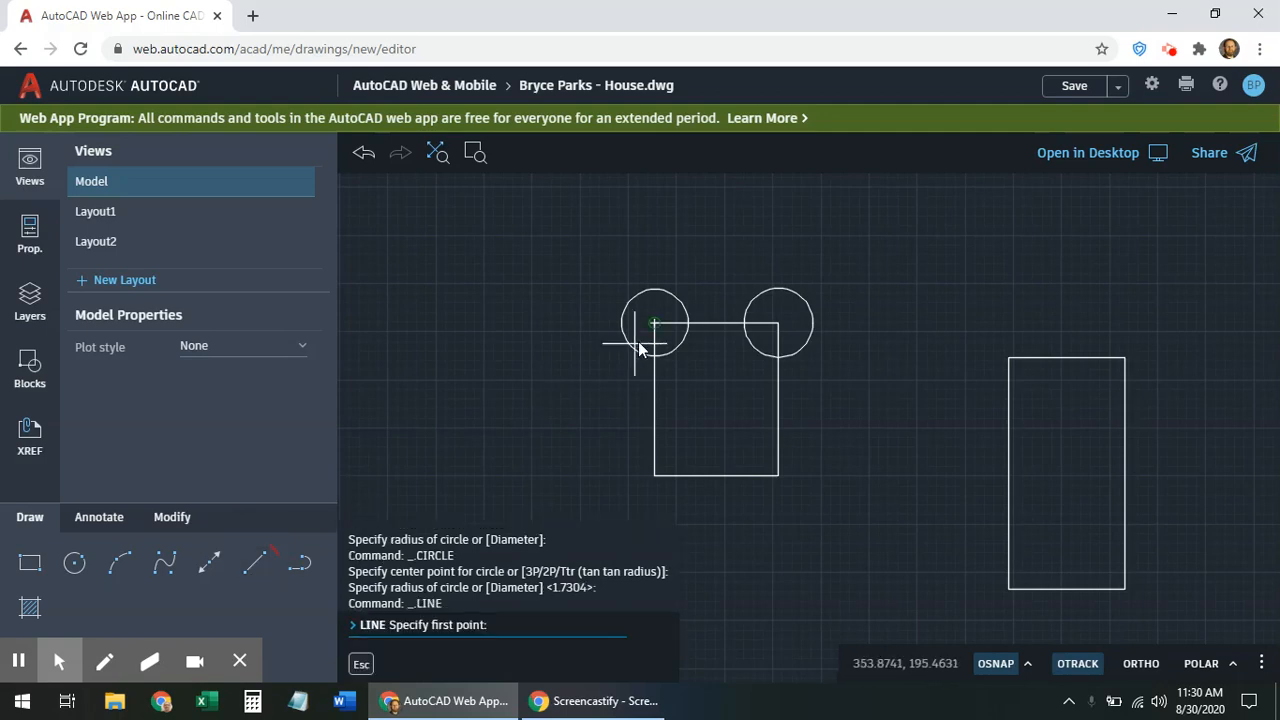
{"action": "left_click", "coordinate": [394, 468]}
{"action": "left_click", "coordinate": [493, 424]}
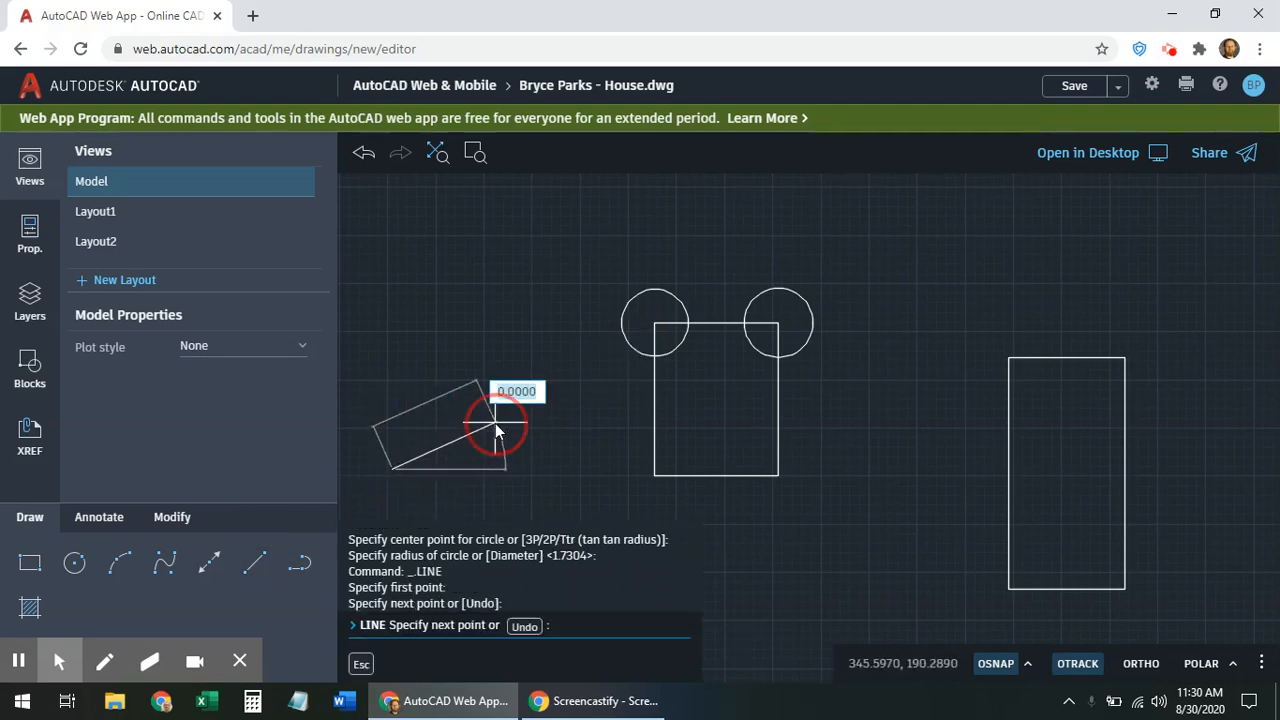
{"action": "left_click", "coordinate": [572, 450]}
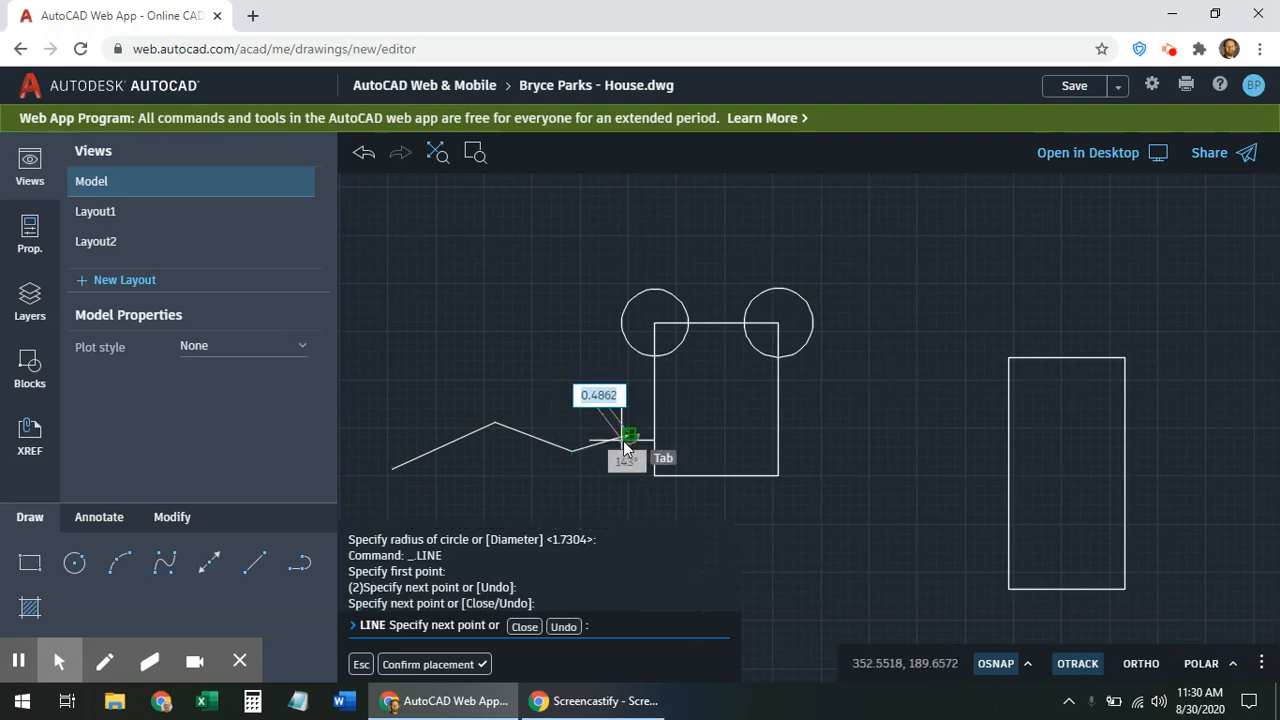
{"action": "left_click", "coordinate": [627, 437]}
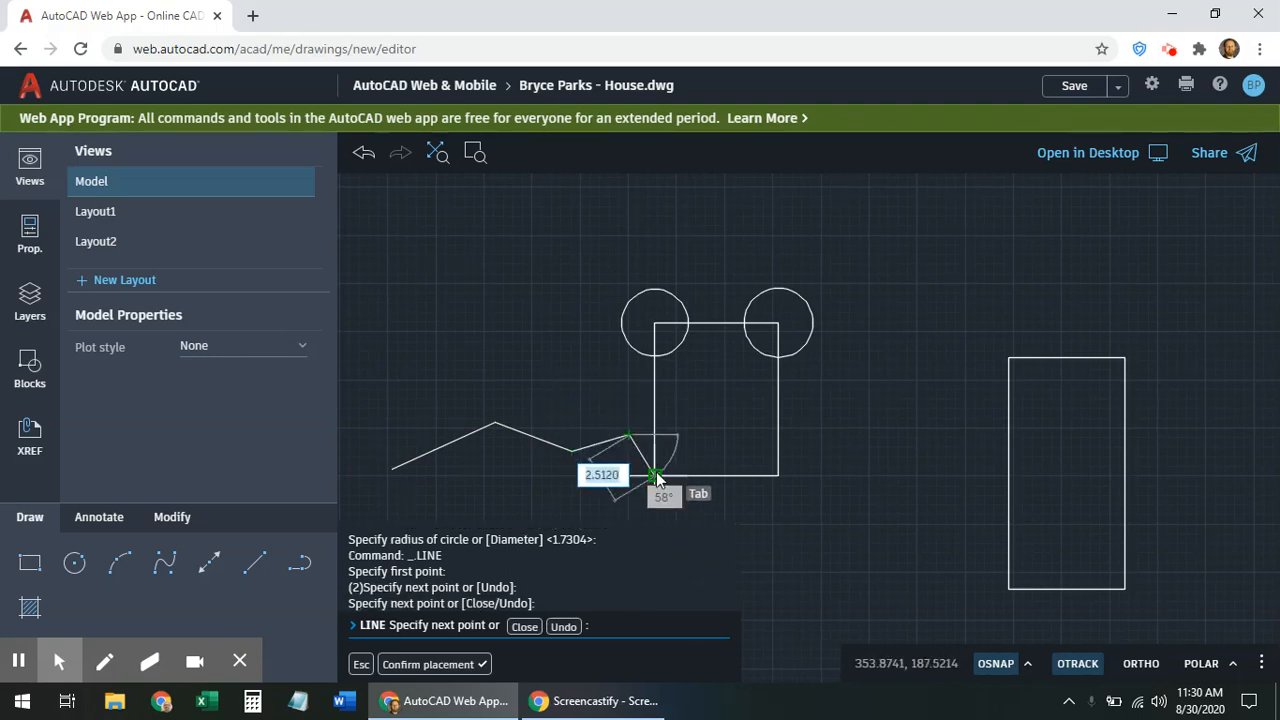
{"action": "left_click", "coordinate": [653, 446]}
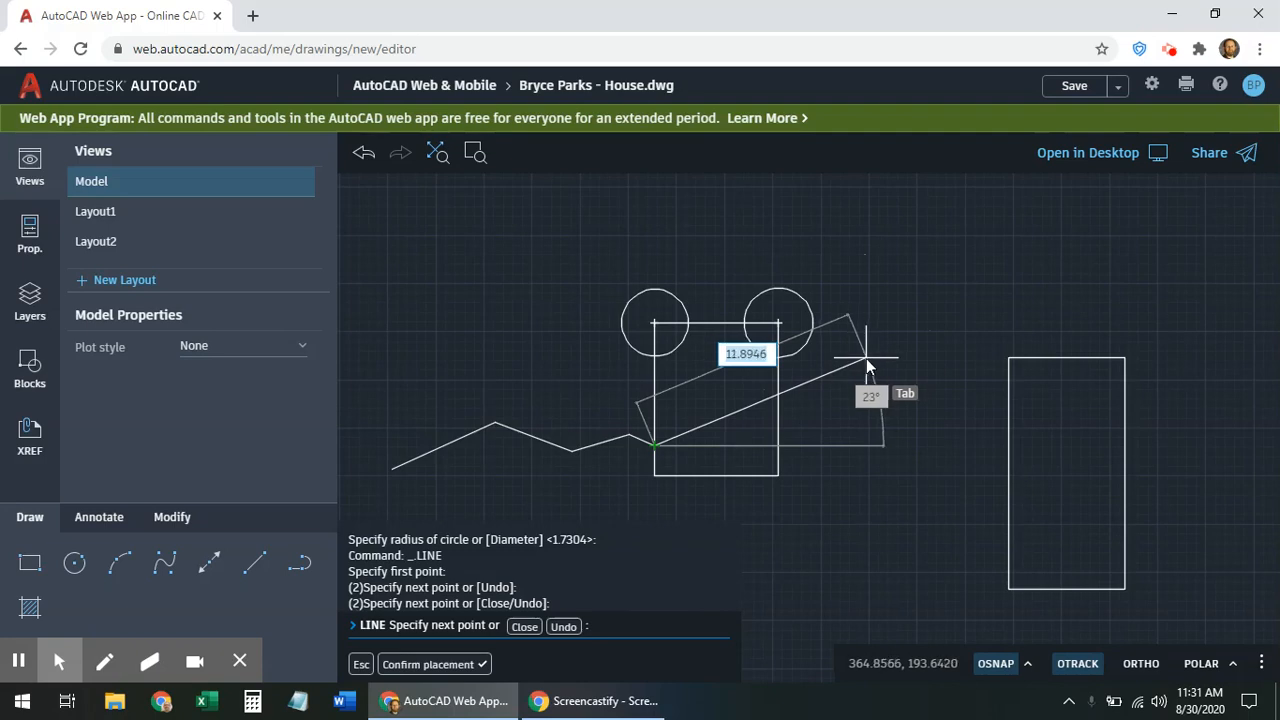
{"action": "key", "text": "Escape"}
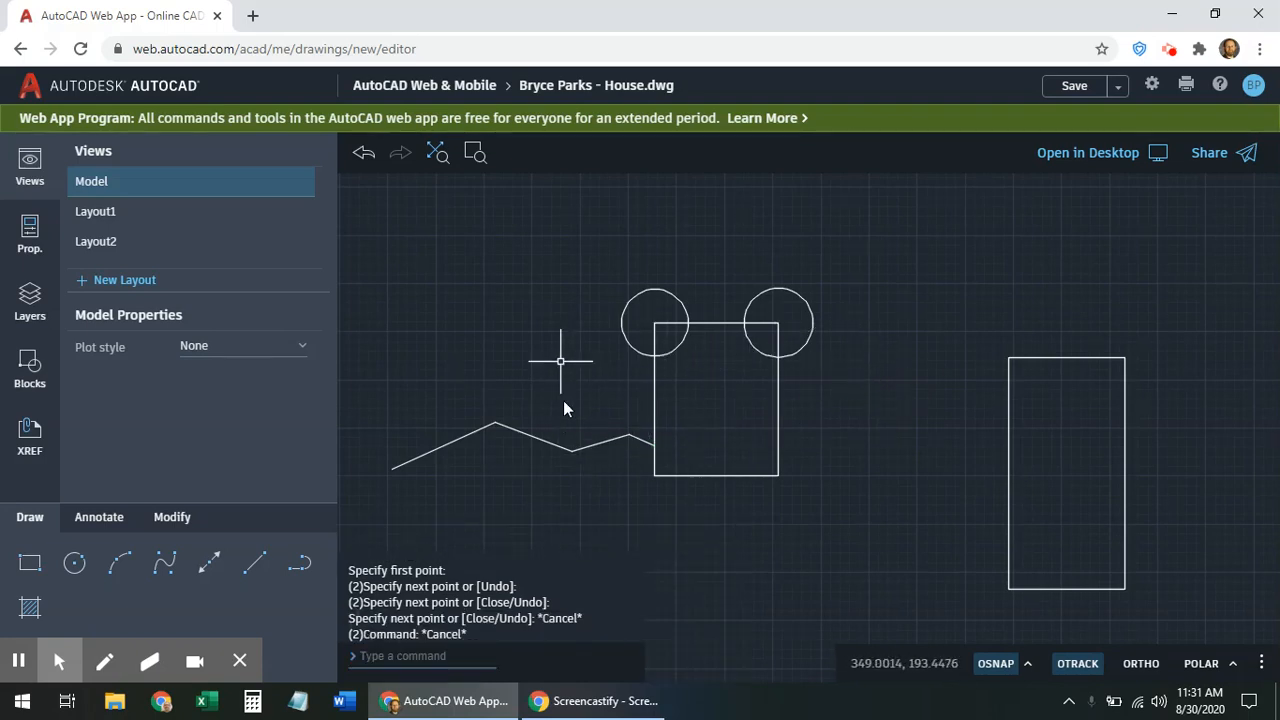
Draw a zigzag line running right from the square's bottom-right corner
{"action": "left_click", "coordinate": [253, 565]}
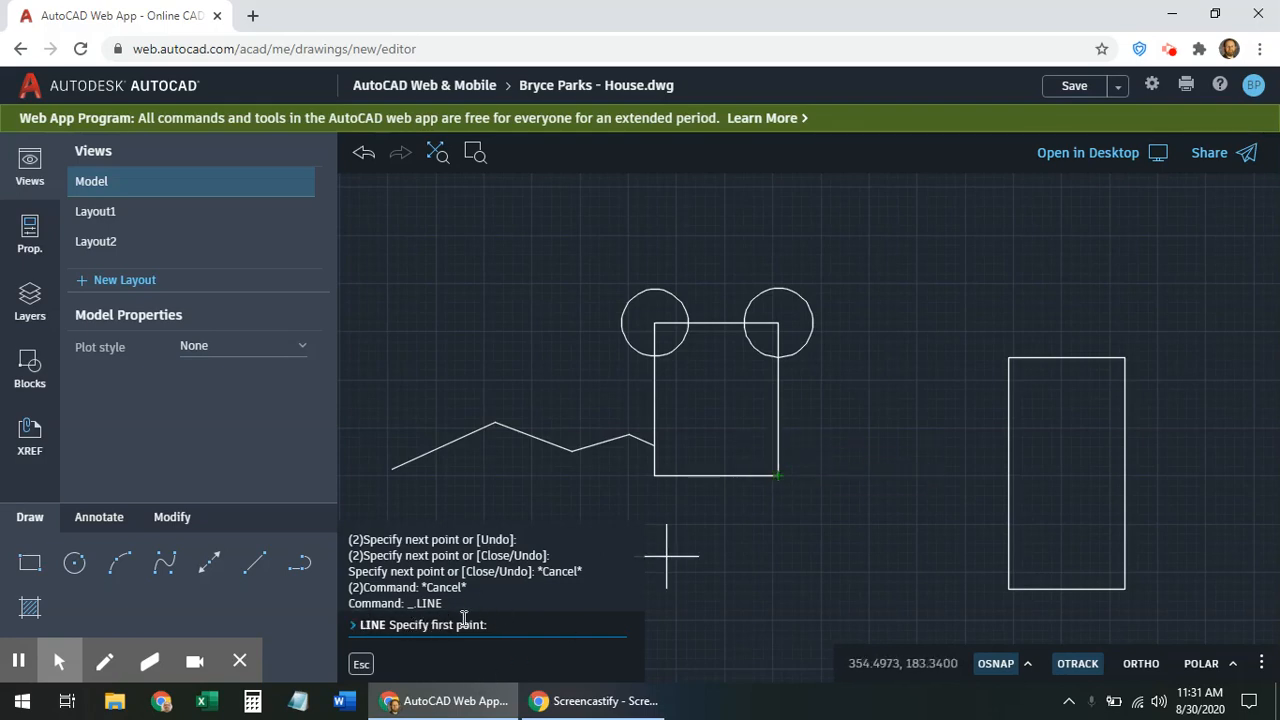
{"action": "left_click", "coordinate": [780, 446]}
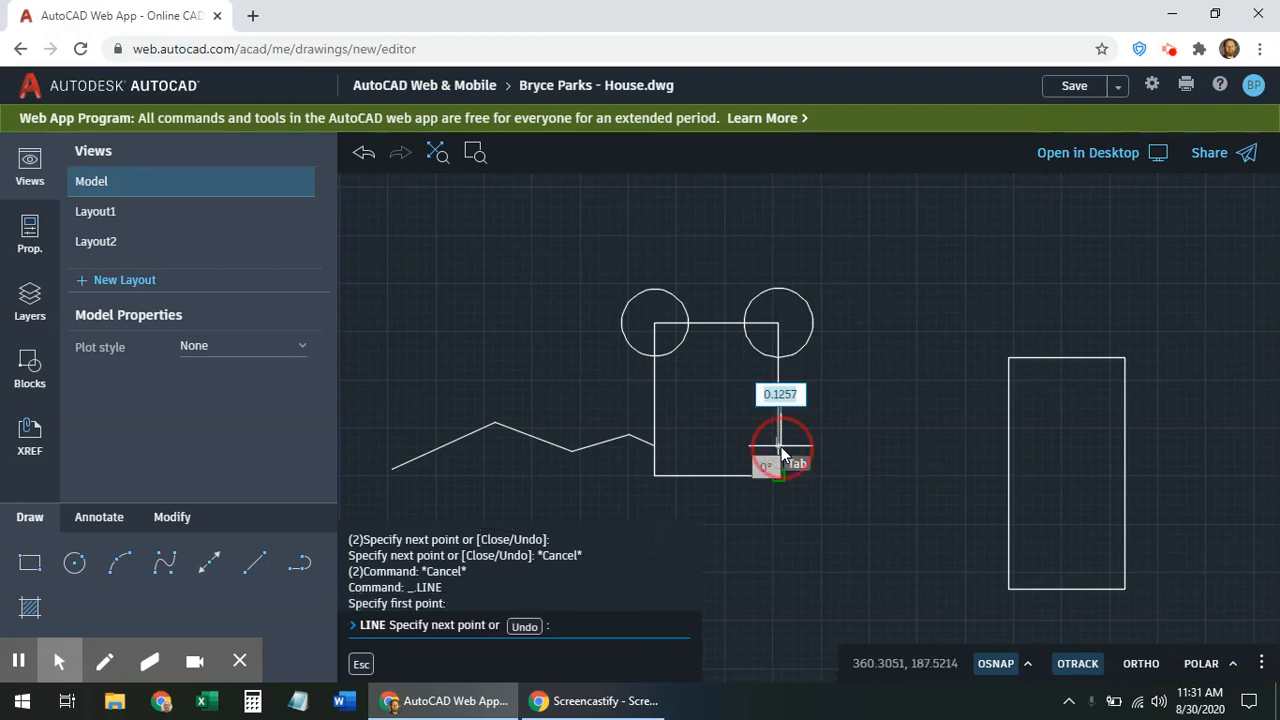
{"action": "left_click", "coordinate": [828, 432]}
{"action": "left_click", "coordinate": [892, 454]}
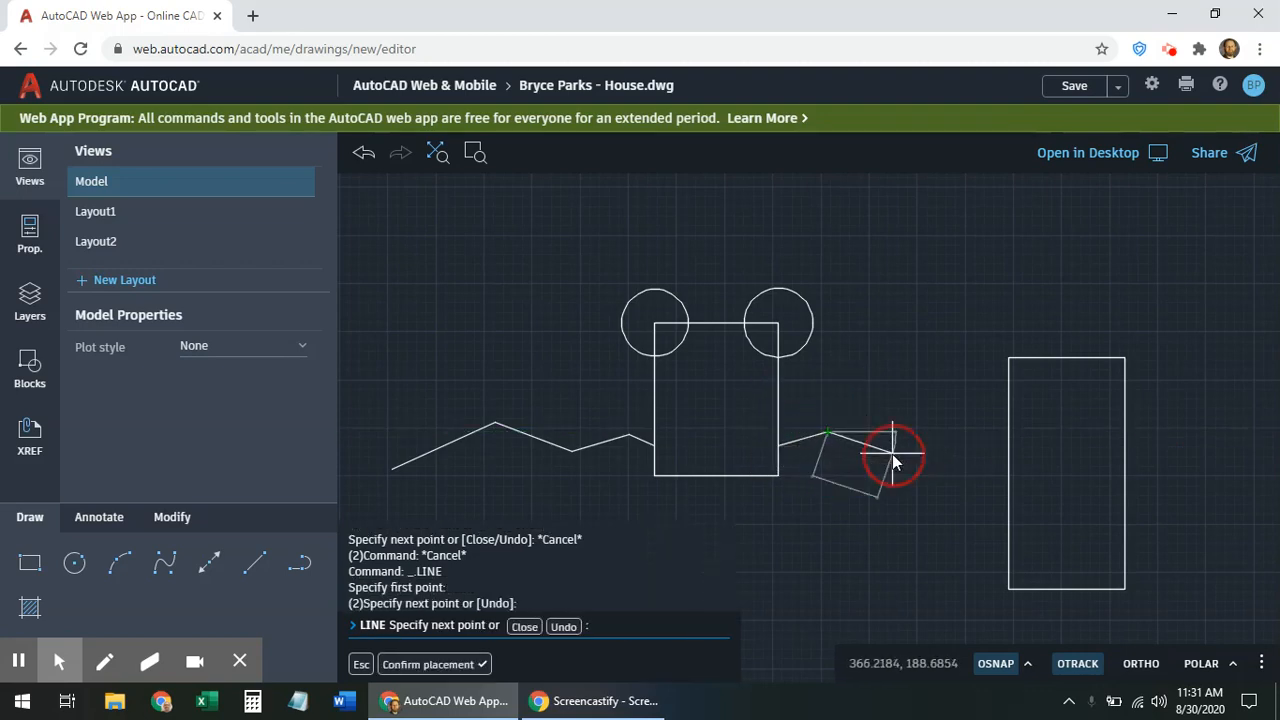
{"action": "left_click", "coordinate": [940, 436]}
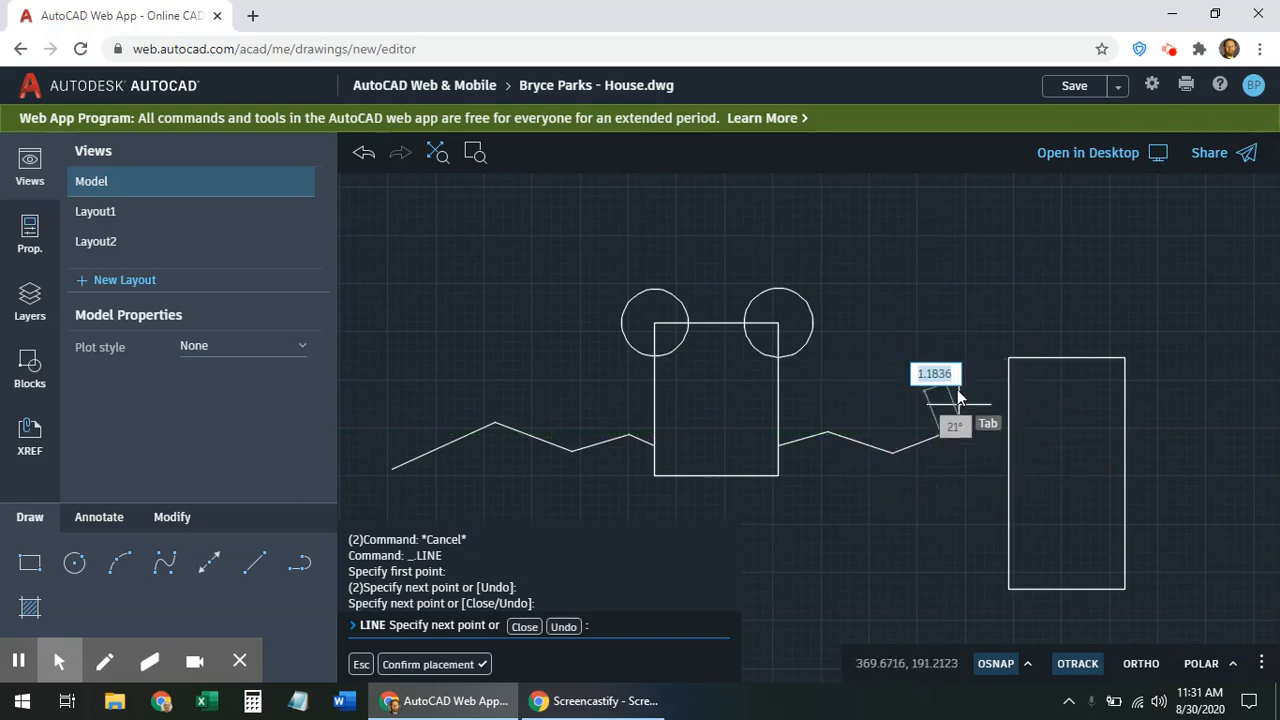
{"action": "key", "text": "Escape"}
{"action": "key", "text": "Escape"}
{"action": "key", "text": "Escape"}
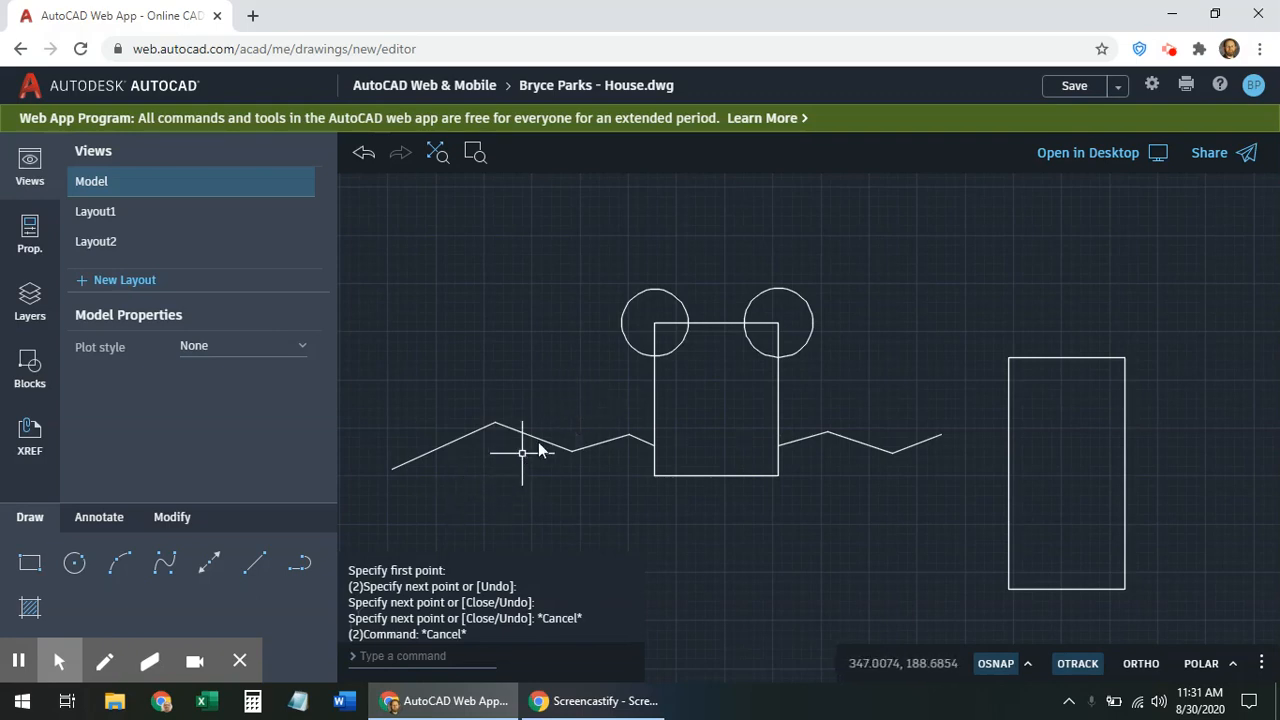
Switch from the Annotate tools to the Modify tools and start the Erase command
{"action": "key", "text": "Escape"}
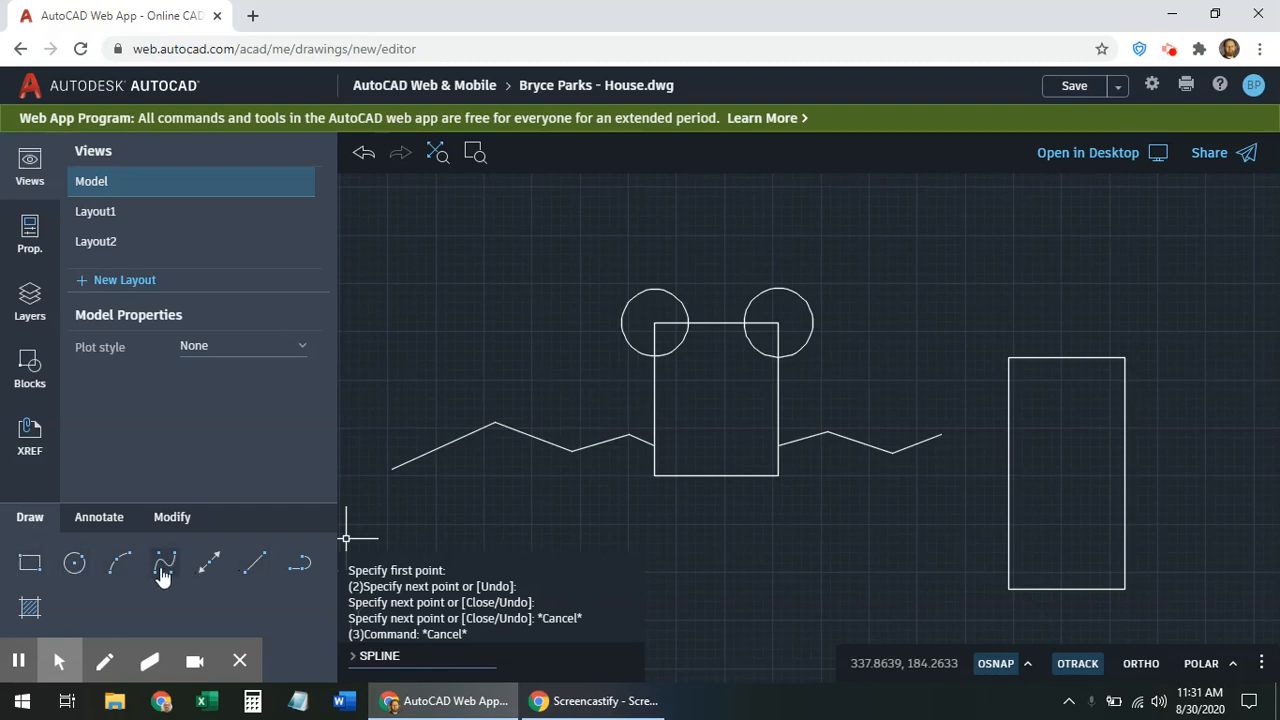
{"action": "left_click", "coordinate": [104, 518]}
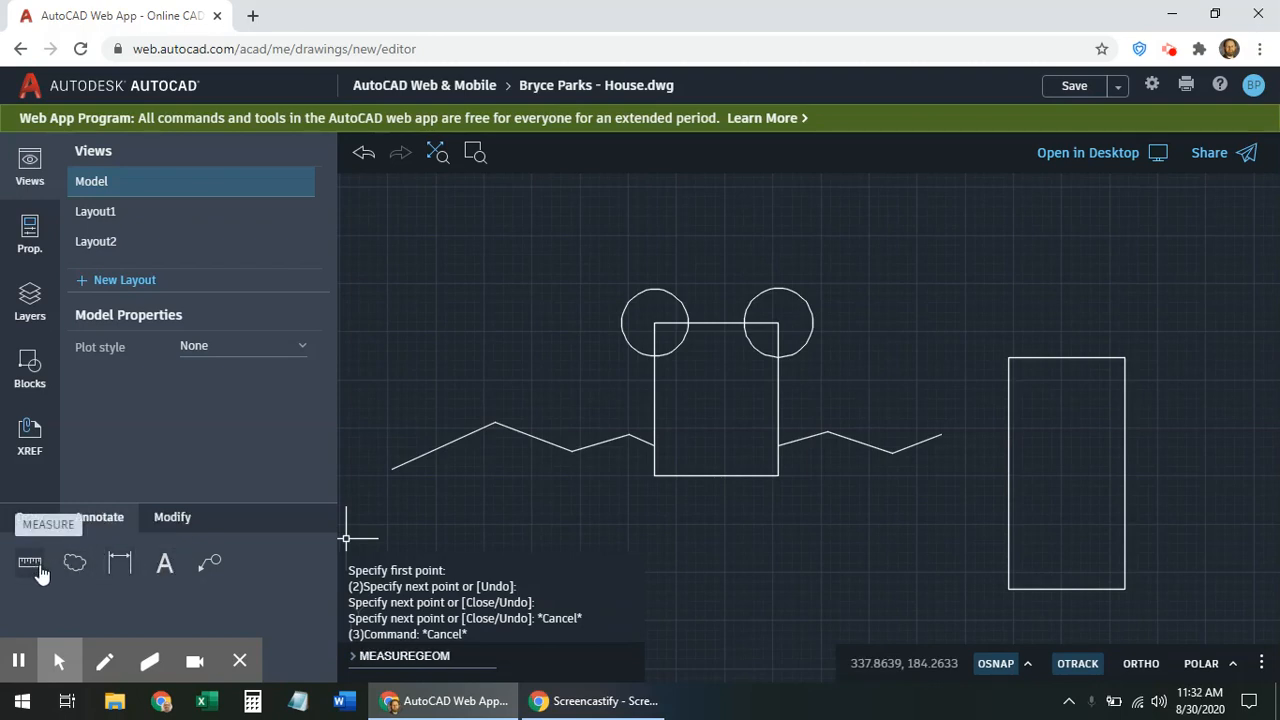
{"action": "left_click", "coordinate": [172, 518]}
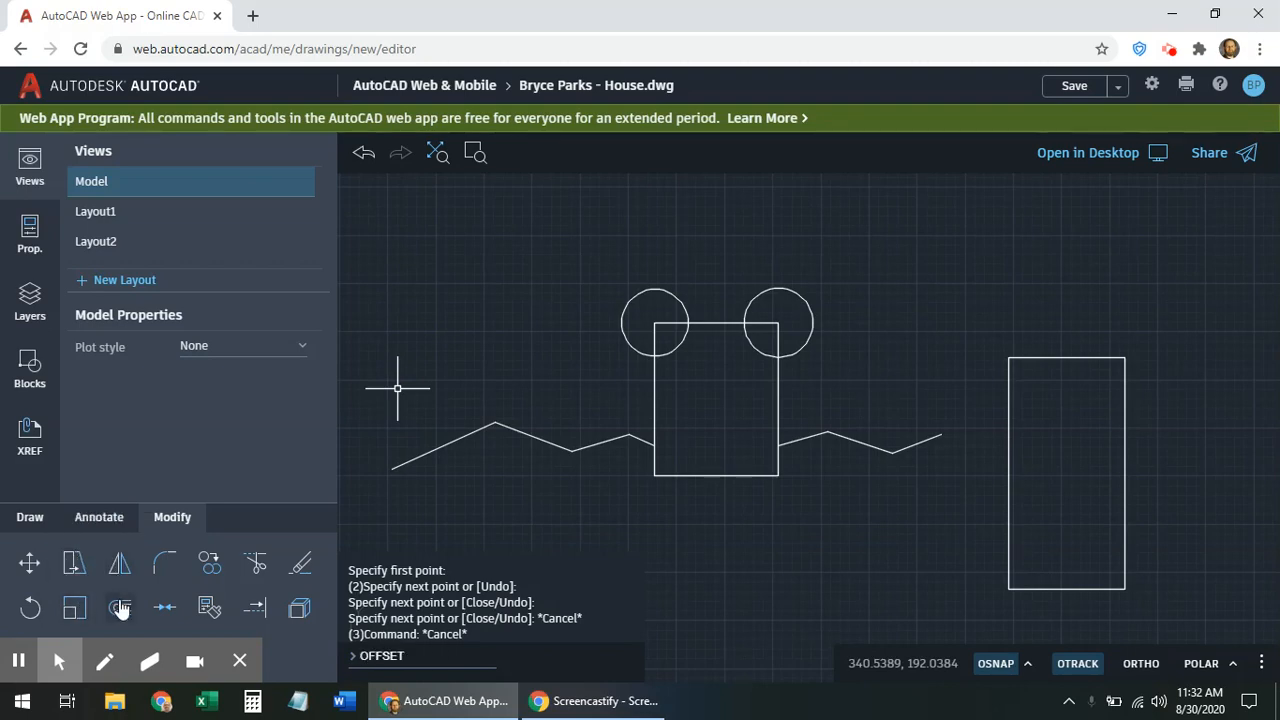
{"action": "left_click", "coordinate": [301, 568]}
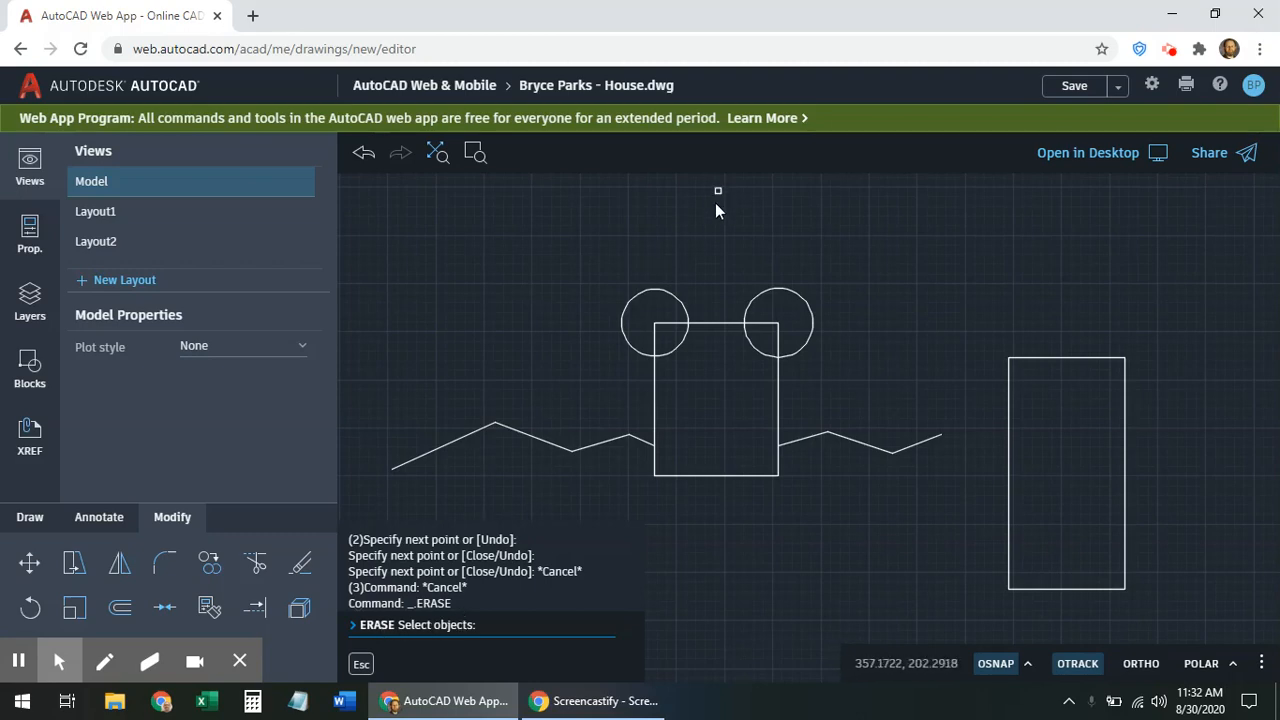
Erase both circles on the square's top corners
{"action": "left_click", "coordinate": [656, 290]}
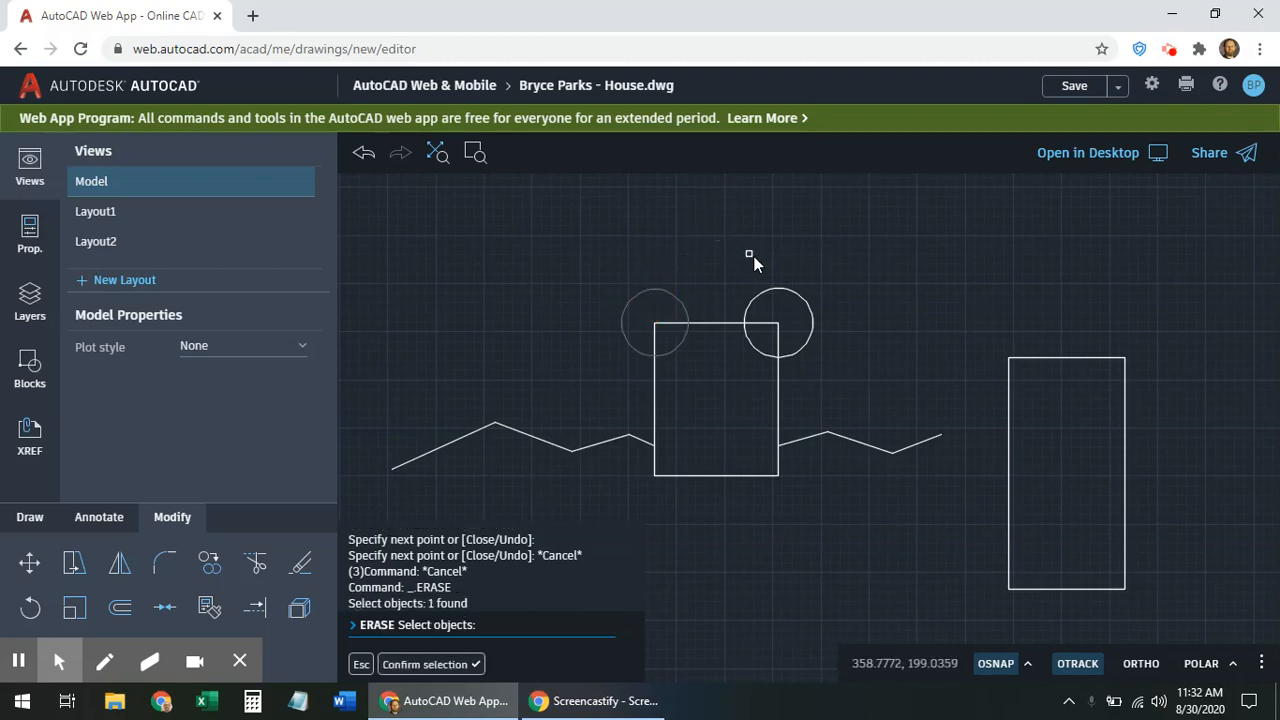
{"action": "left_click", "coordinate": [786, 289]}
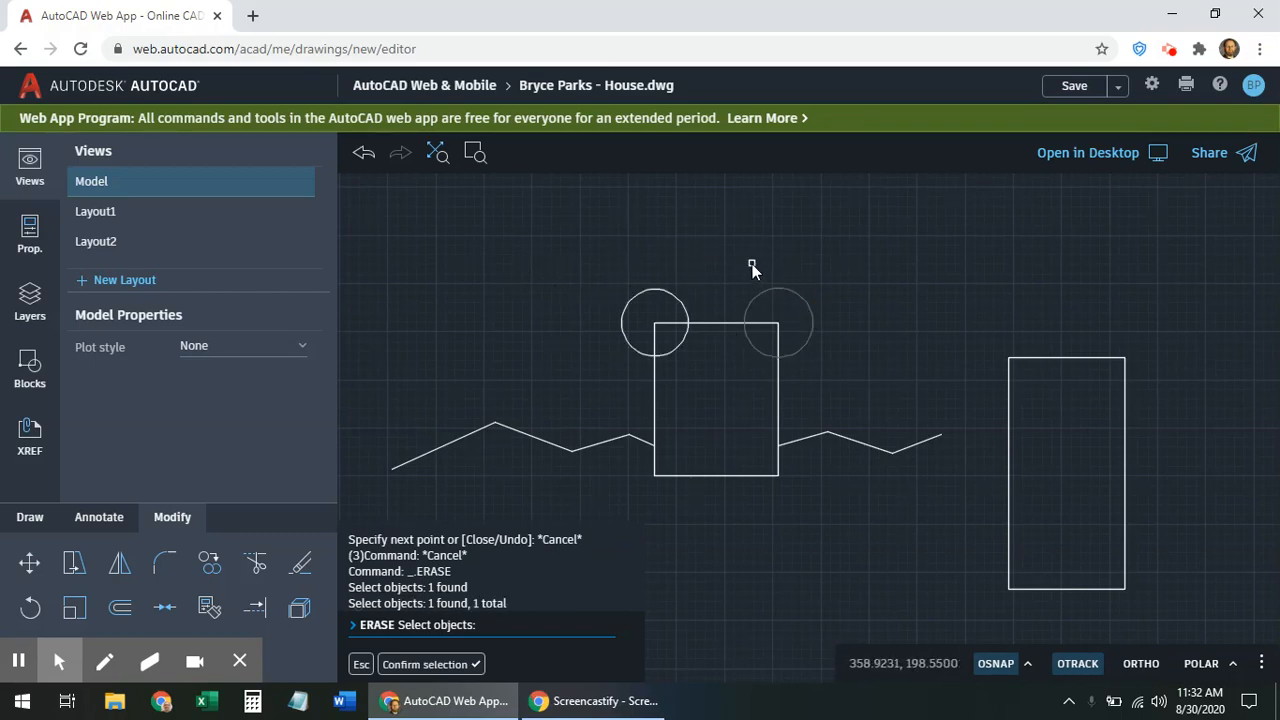
{"action": "key", "text": "Return"}
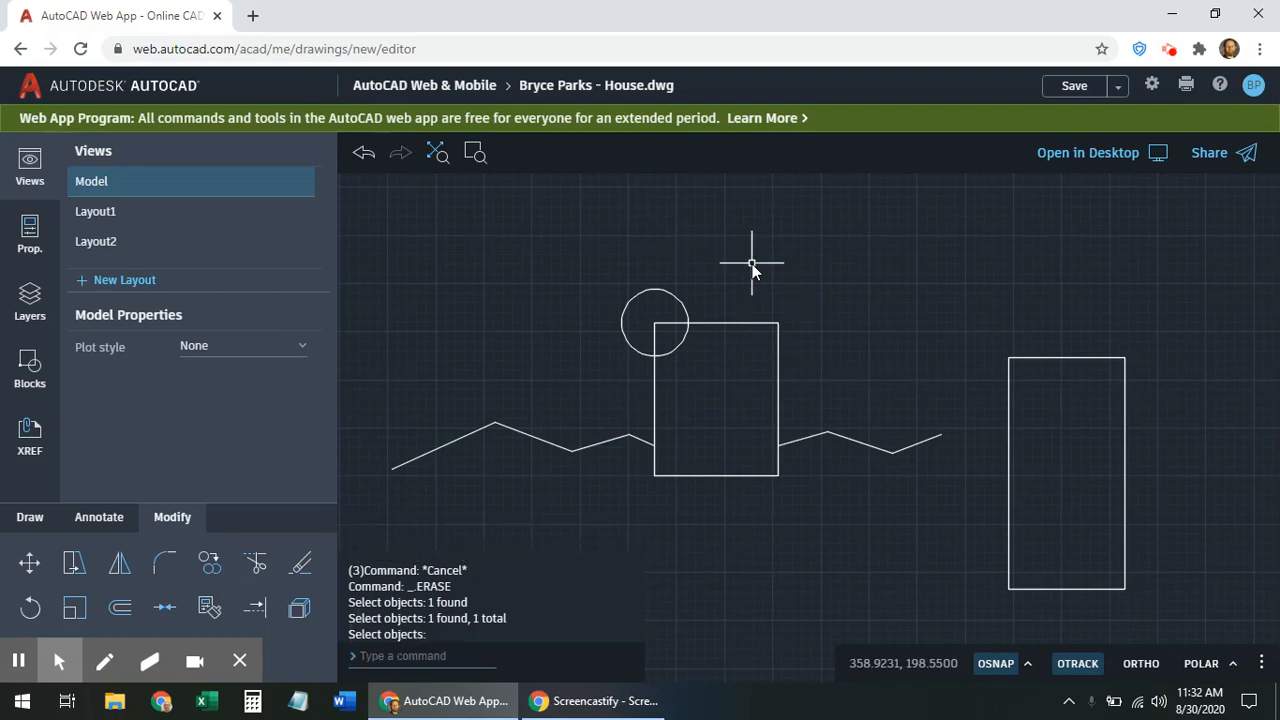
{"action": "left_click", "coordinate": [300, 563]}
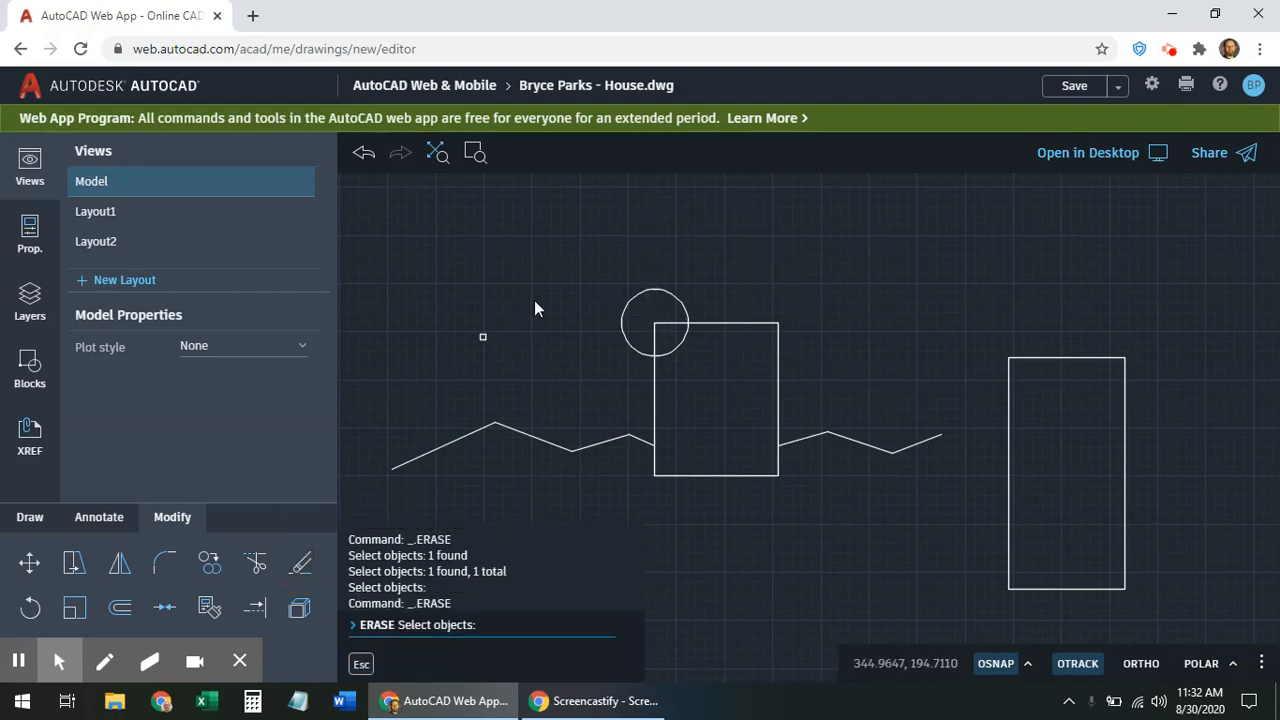
{"action": "left_click", "coordinate": [663, 297]}
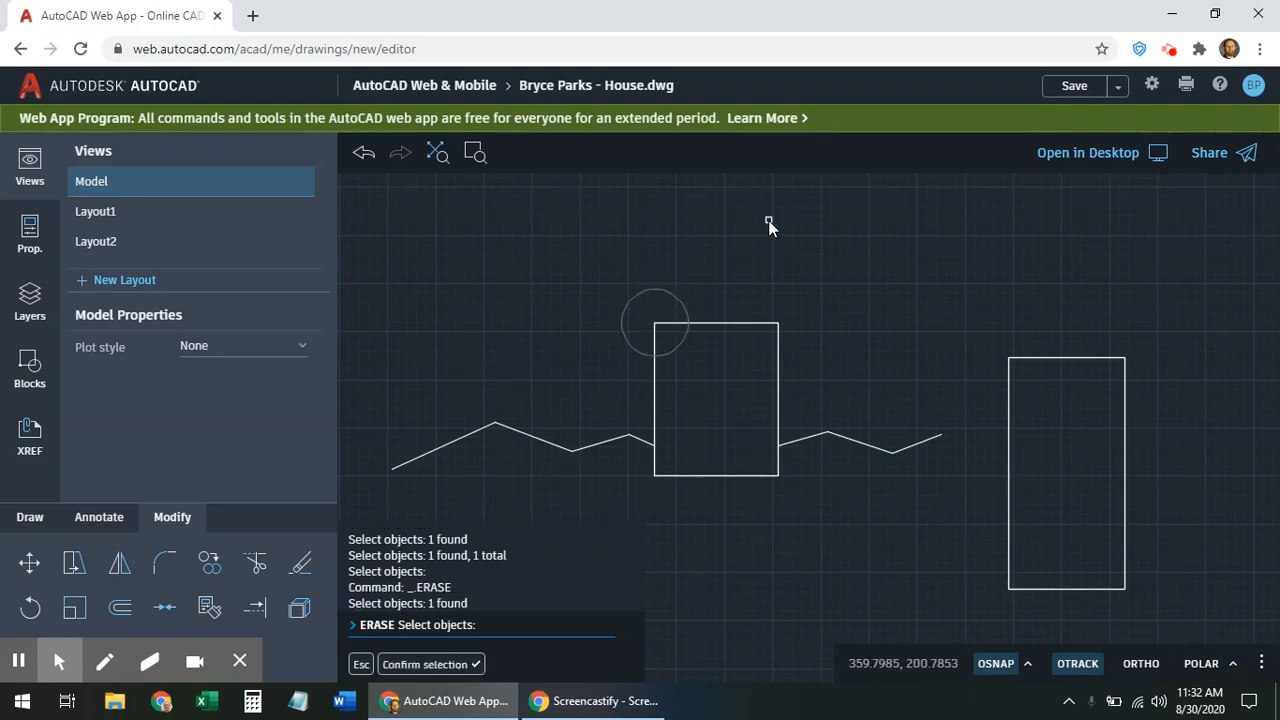
{"action": "key", "text": "Return"}
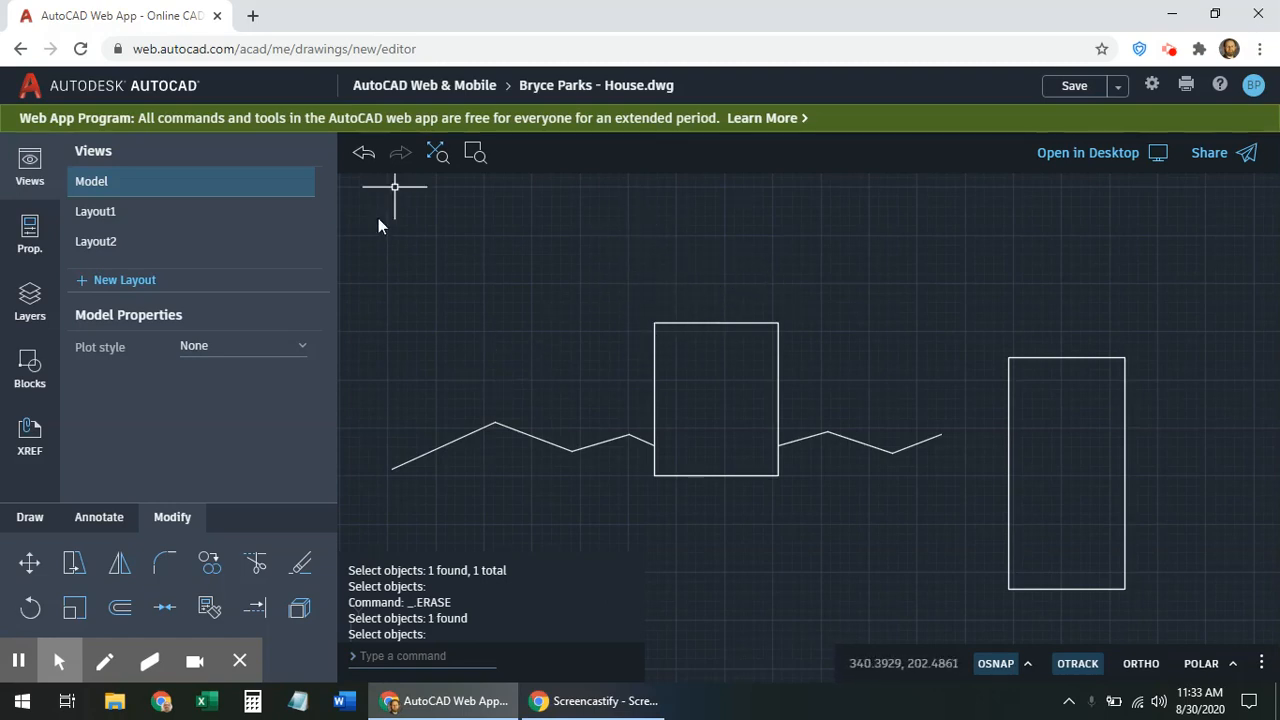
Undo twice to restore both circles, then cancel the erase command
{"action": "left_click", "coordinate": [363, 158]}
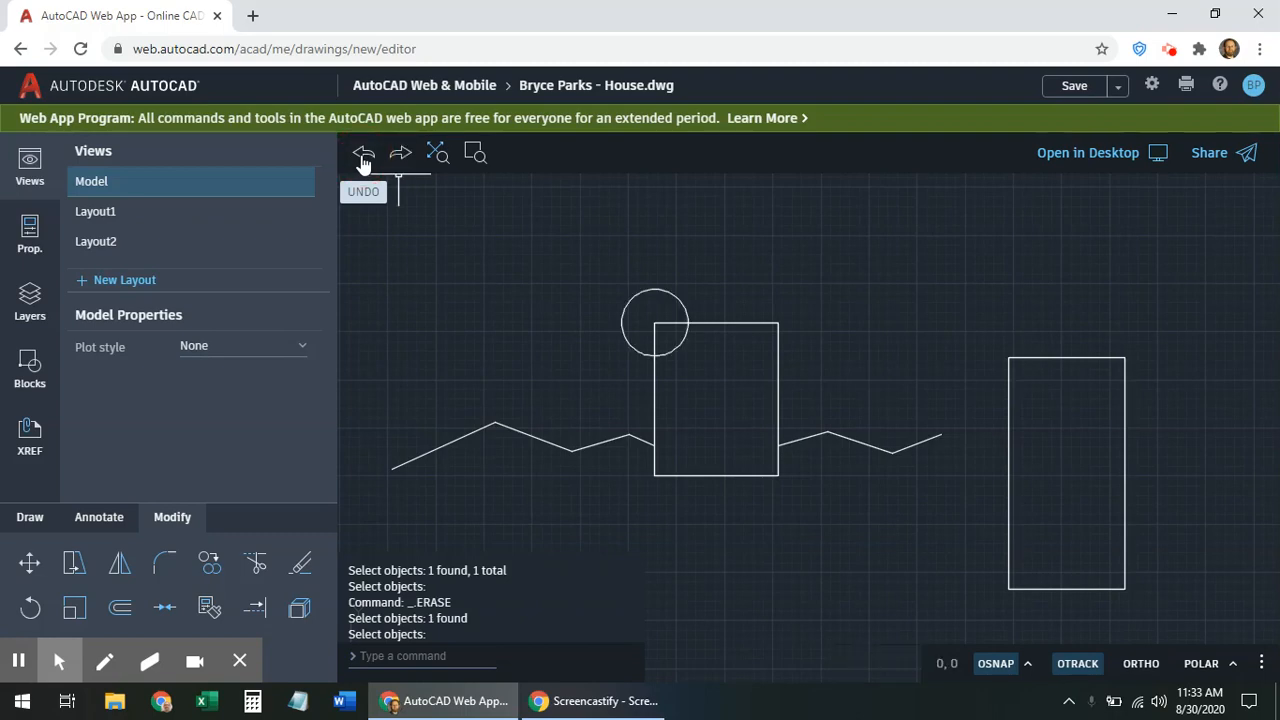
{"action": "left_click", "coordinate": [363, 158]}
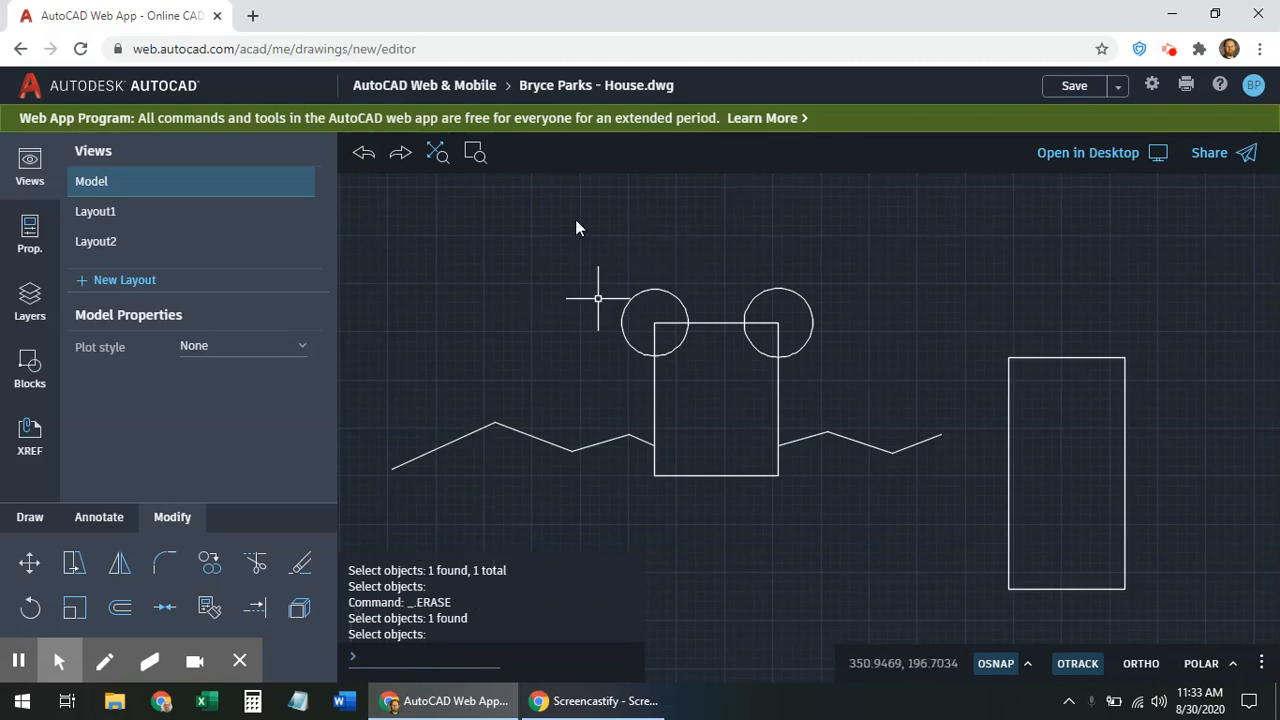
{"action": "key", "text": "Escape"}
{"action": "key", "text": "Escape"}
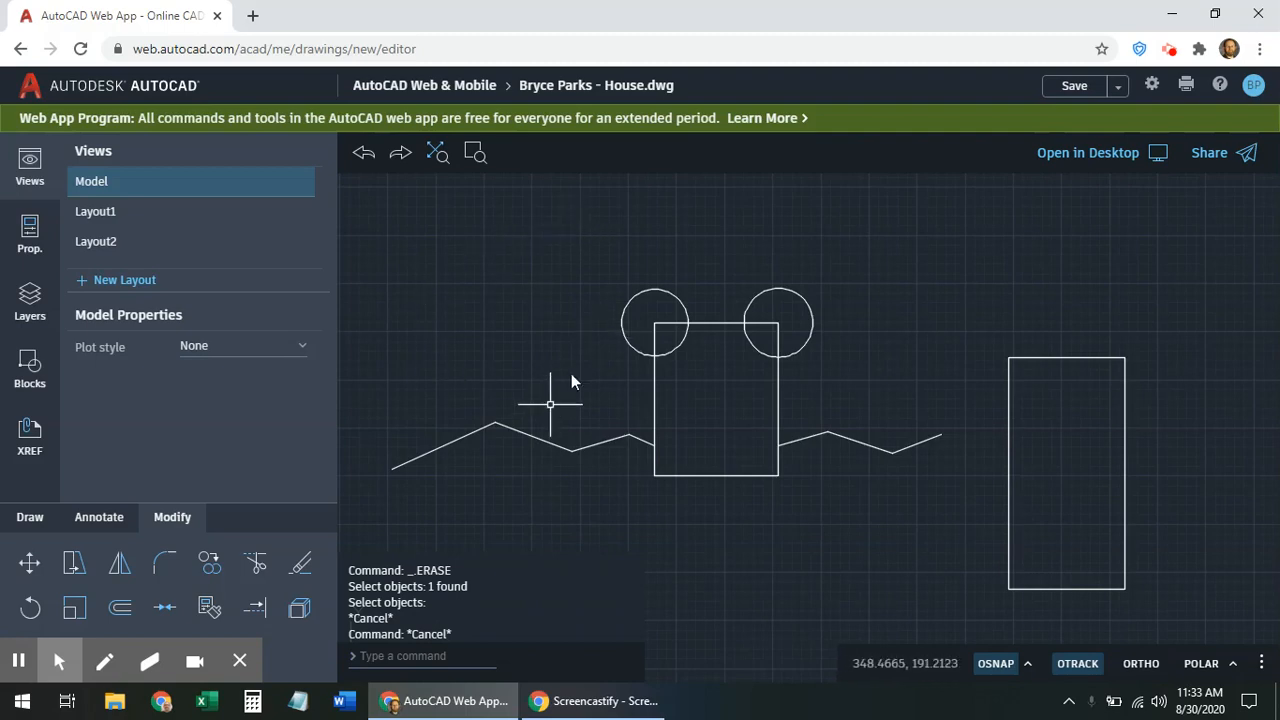
Select only the two circles at the square's top corners and erase them
{"action": "left_click", "coordinate": [866, 236]}
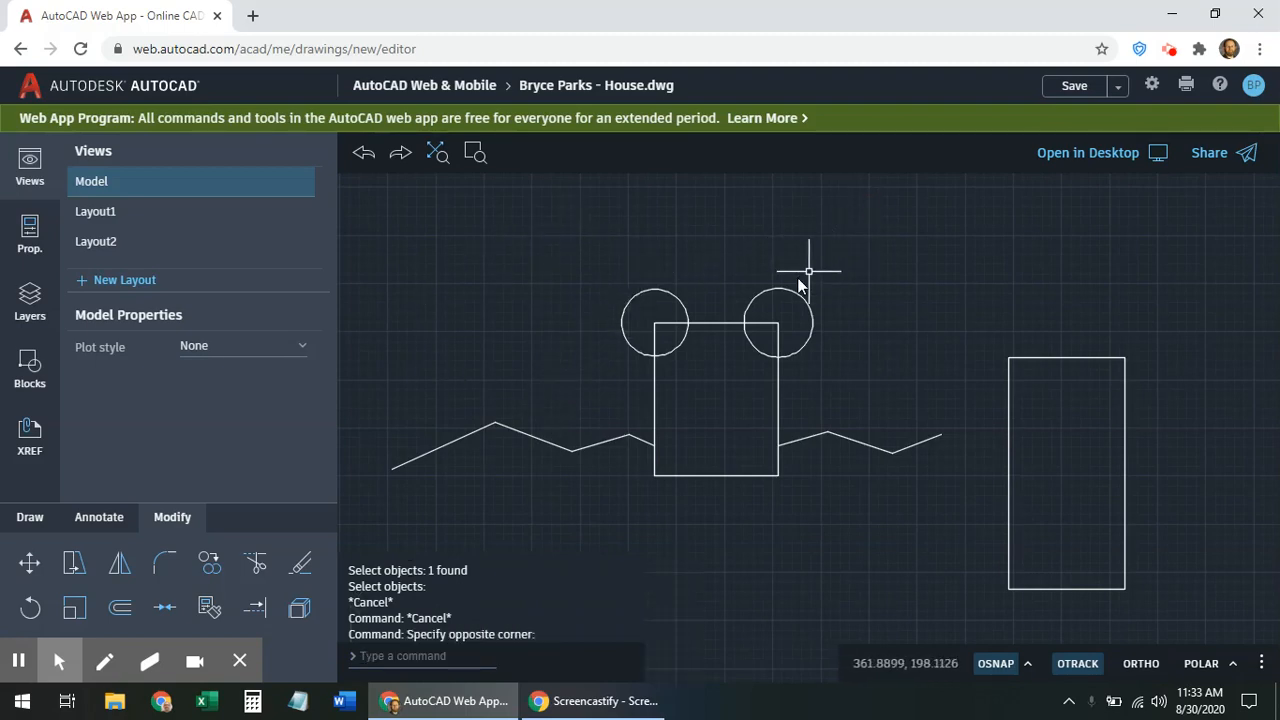
{"action": "left_click_drag", "start_coordinate": [867, 233], "coordinate": [594, 302]}
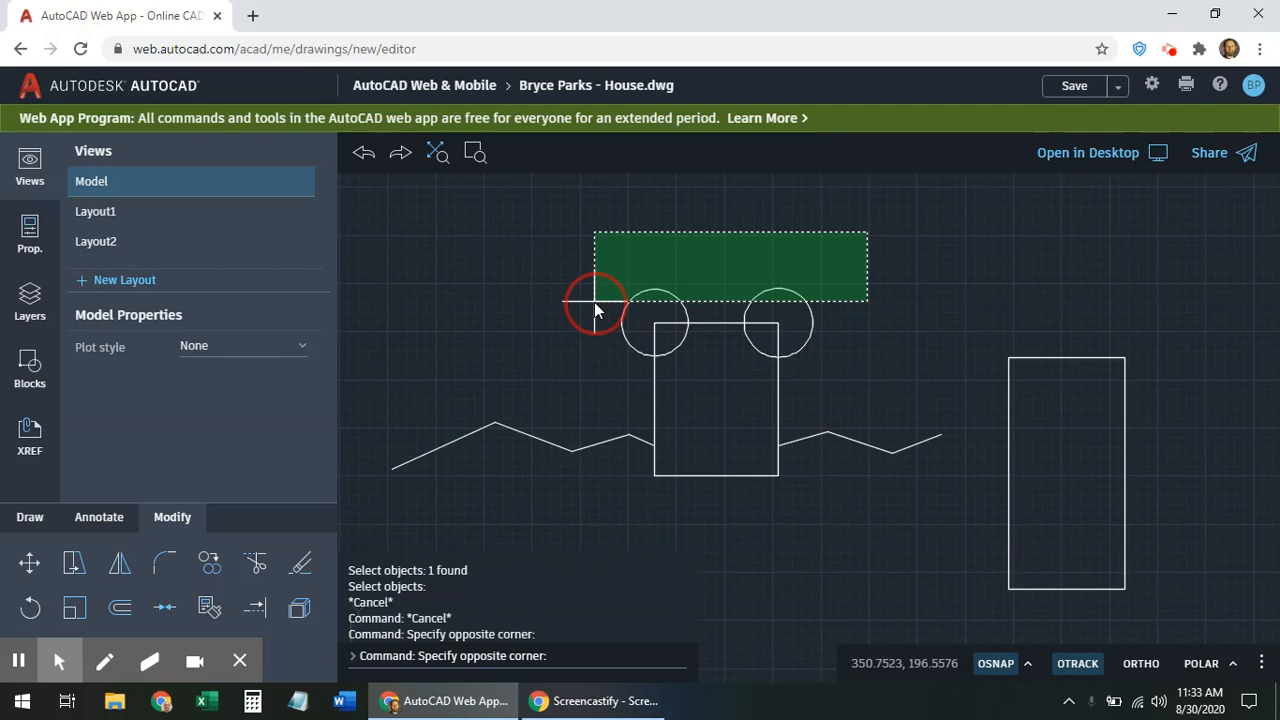
{"action": "left_click_drag", "start_coordinate": [594, 302], "coordinate": [1192, 613]}
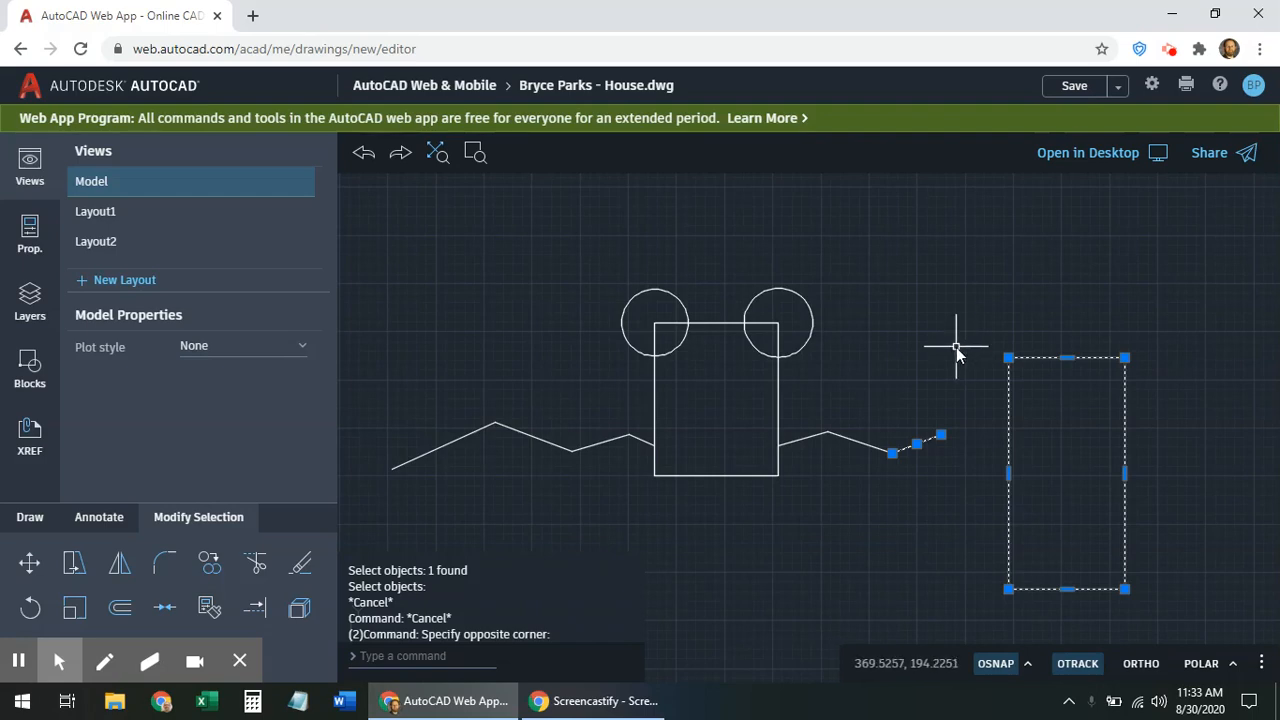
{"action": "key", "text": "Escape"}
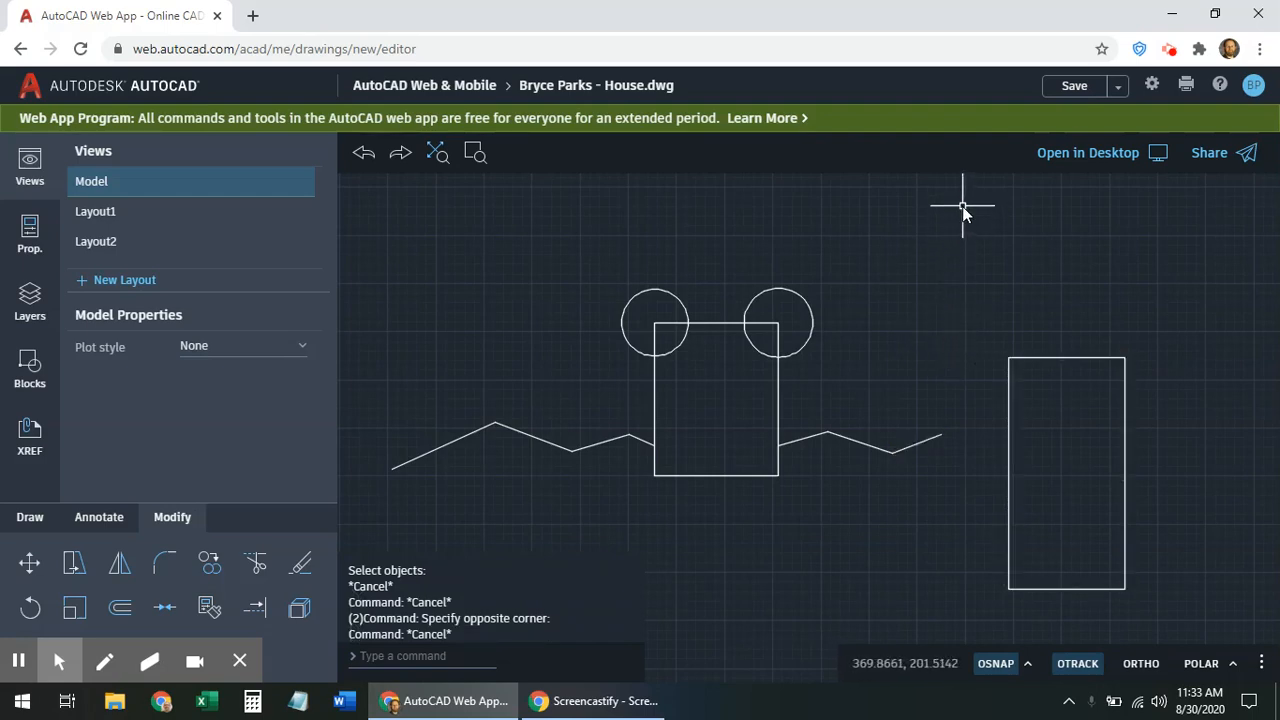
{"action": "left_click_drag", "start_coordinate": [967, 214], "coordinate": [670, 341]}
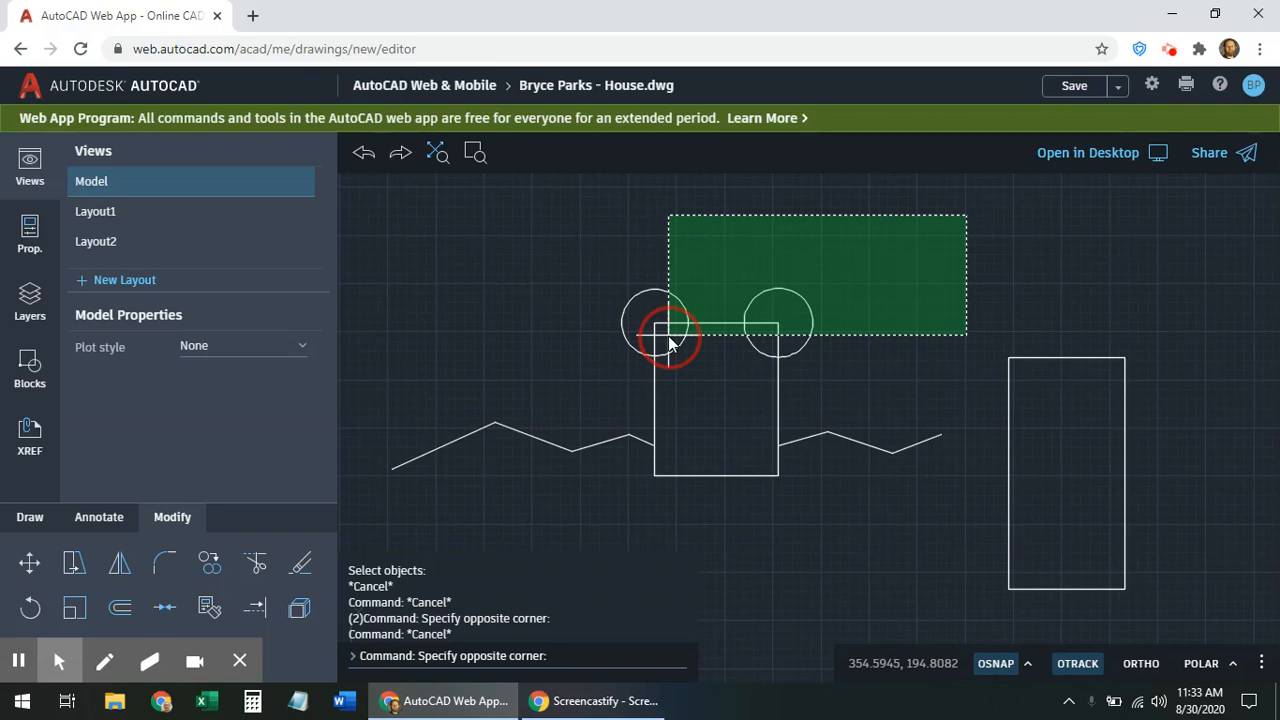
{"action": "left_click_drag", "start_coordinate": [670, 341], "coordinate": [671, 338]}
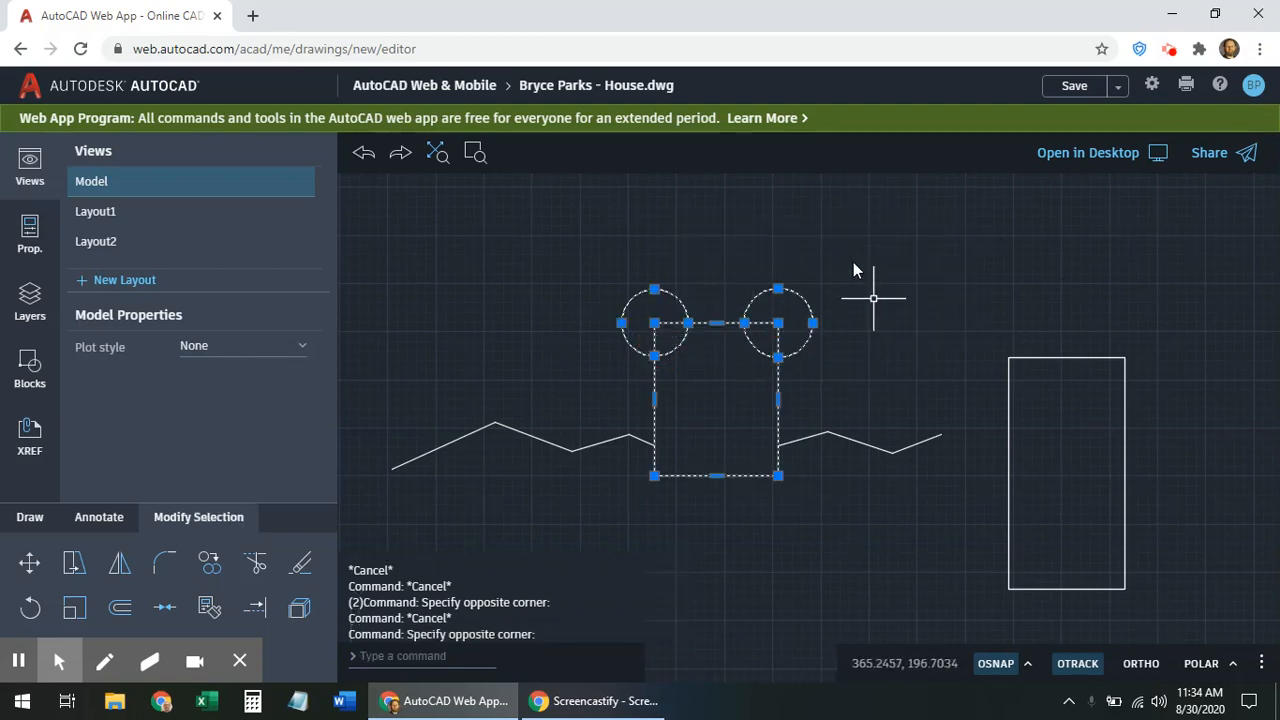
{"action": "key", "text": "Escape"}
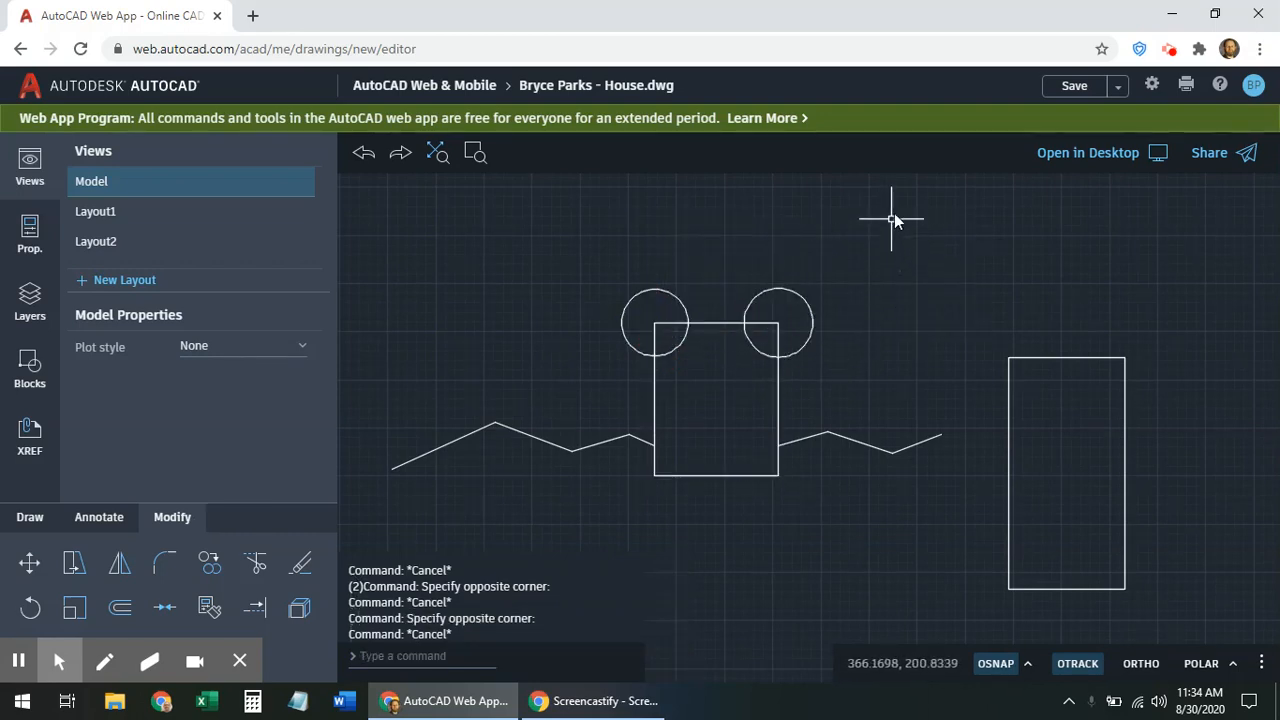
{"action": "left_click_drag", "start_coordinate": [921, 215], "coordinate": [566, 305]}
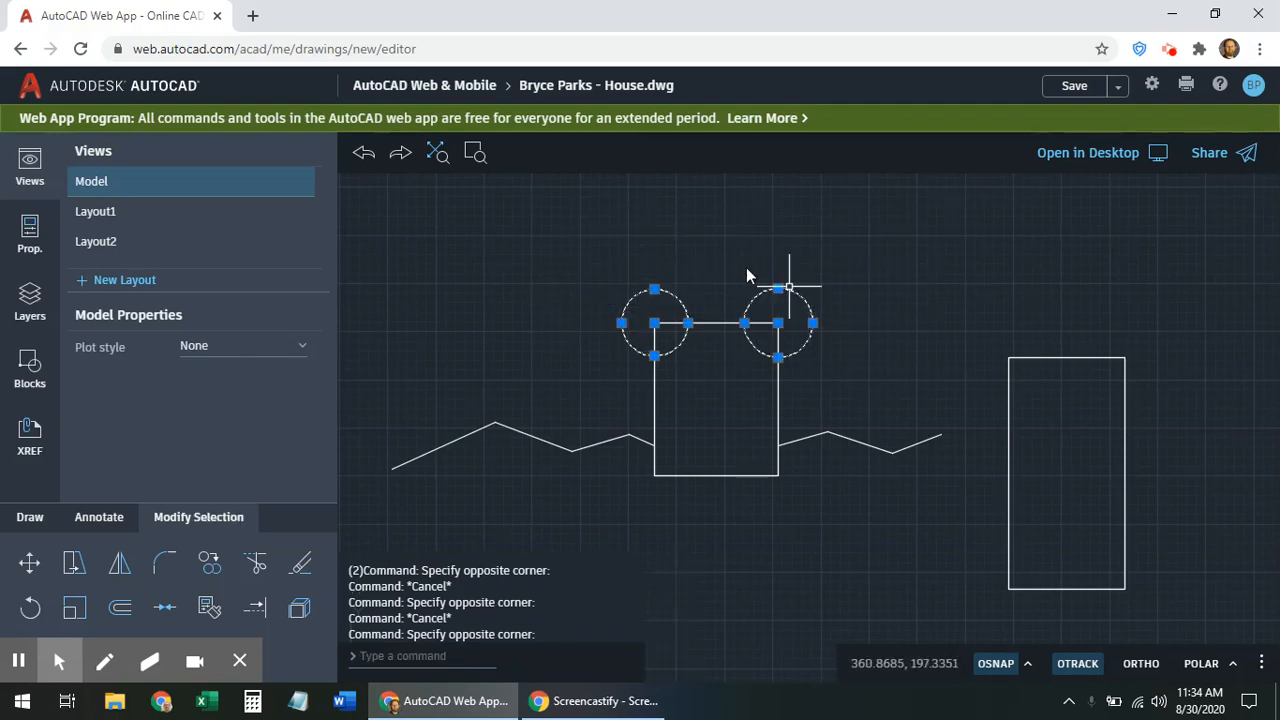
{"action": "left_click", "coordinate": [301, 567]}
{"action": "left_click", "coordinate": [301, 571]}
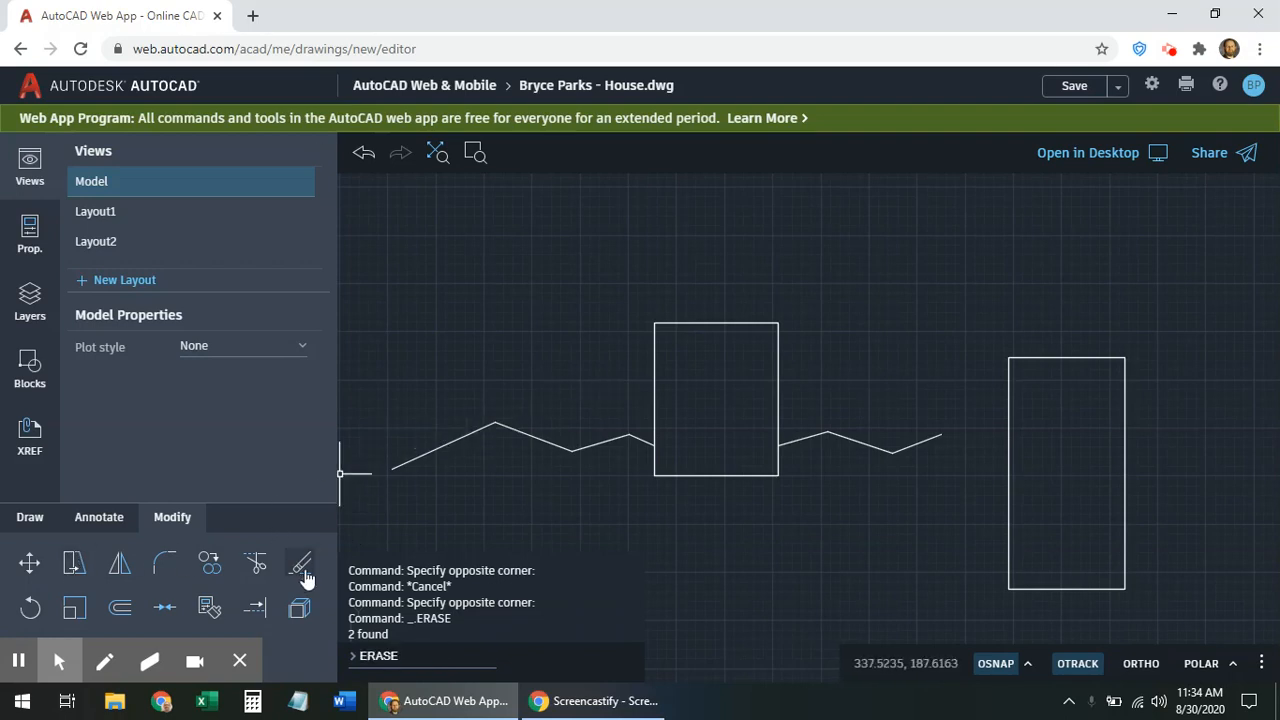
Draw two roof lines from left of the square up to a peak and down past its right side
{"action": "left_click", "coordinate": [28, 520]}
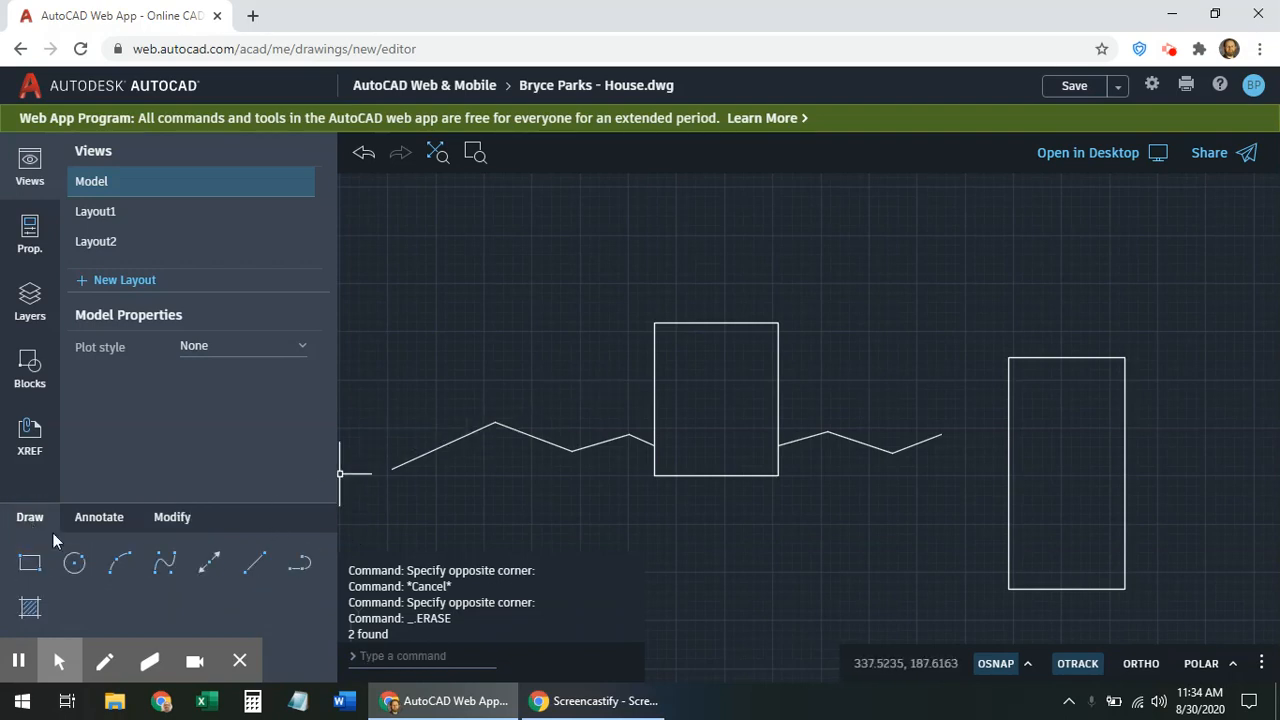
{"action": "left_click", "coordinate": [254, 563]}
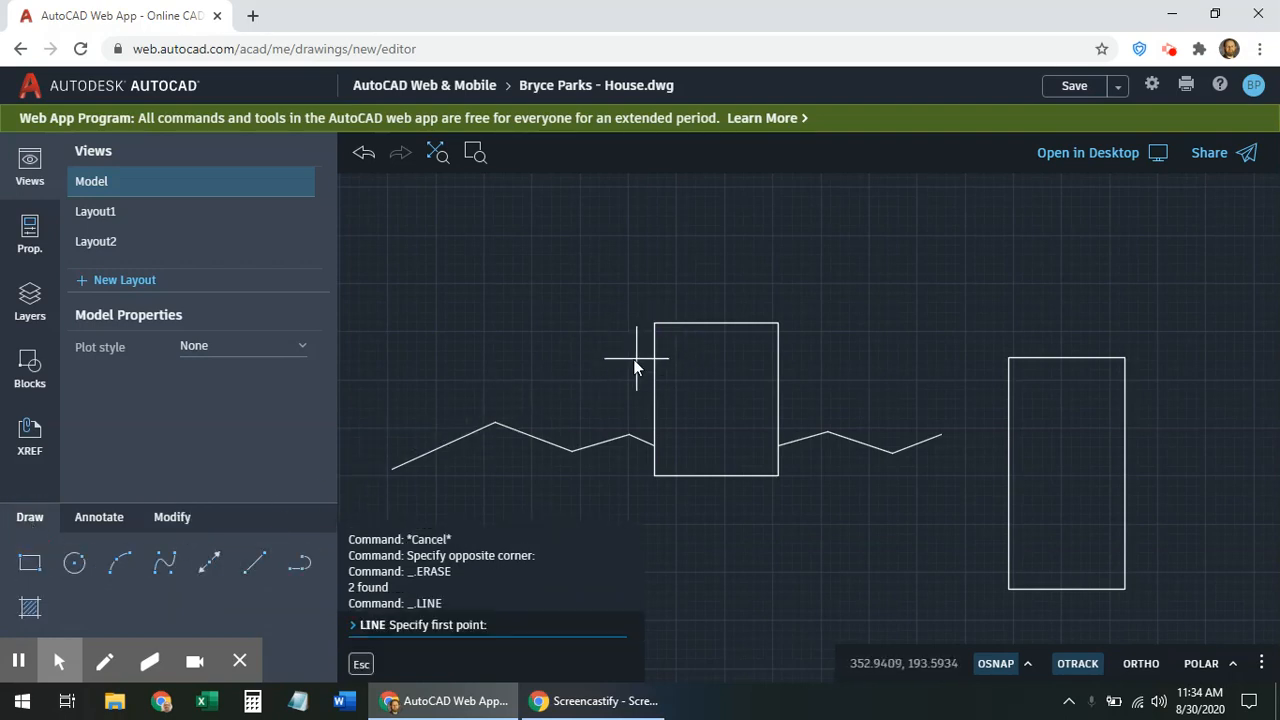
{"action": "left_click", "coordinate": [627, 354]}
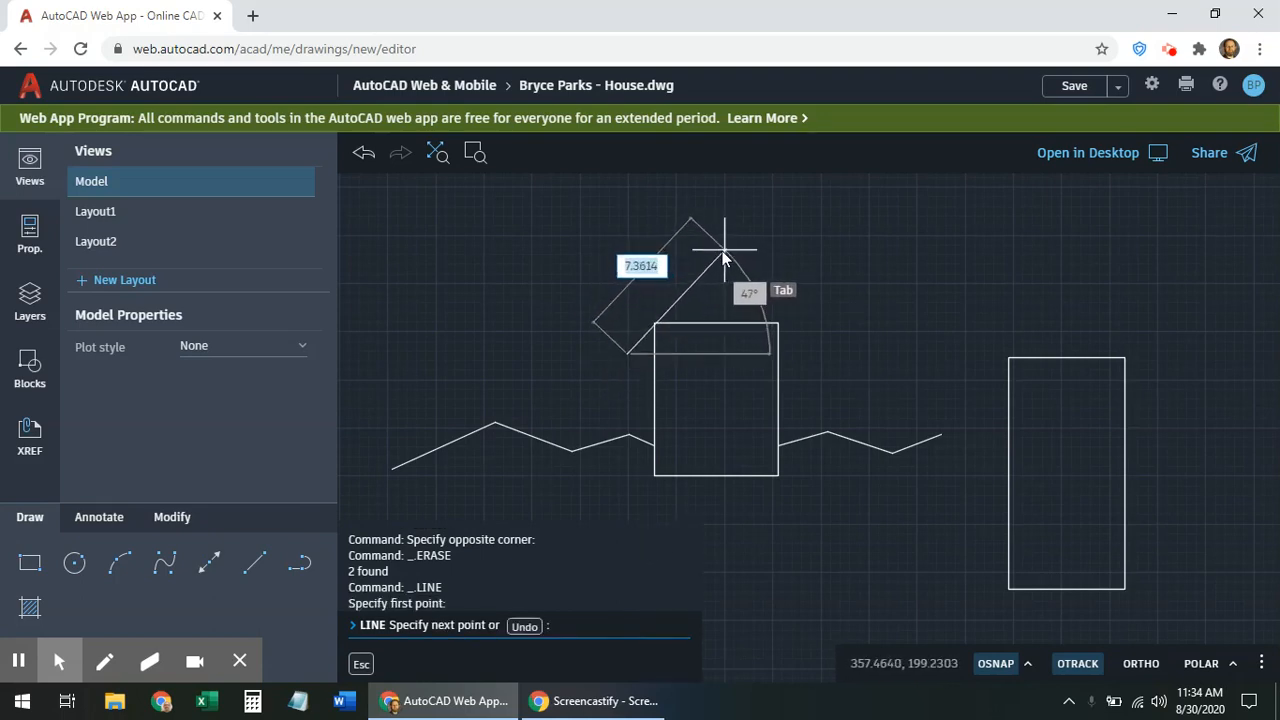
{"action": "left_click", "coordinate": [717, 251]}
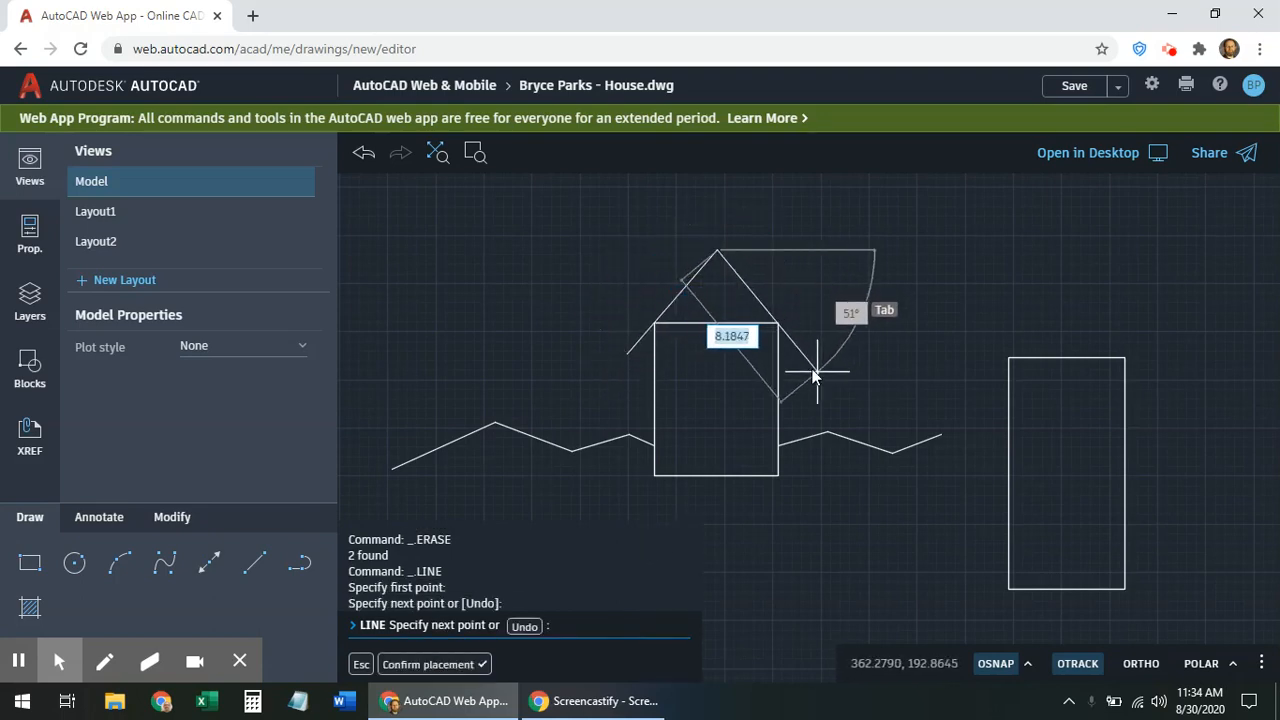
{"action": "left_click", "coordinate": [796, 347]}
{"action": "scroll", "coordinate": [726, 285], "scroll_direction": "up", "scroll_amount": 3}
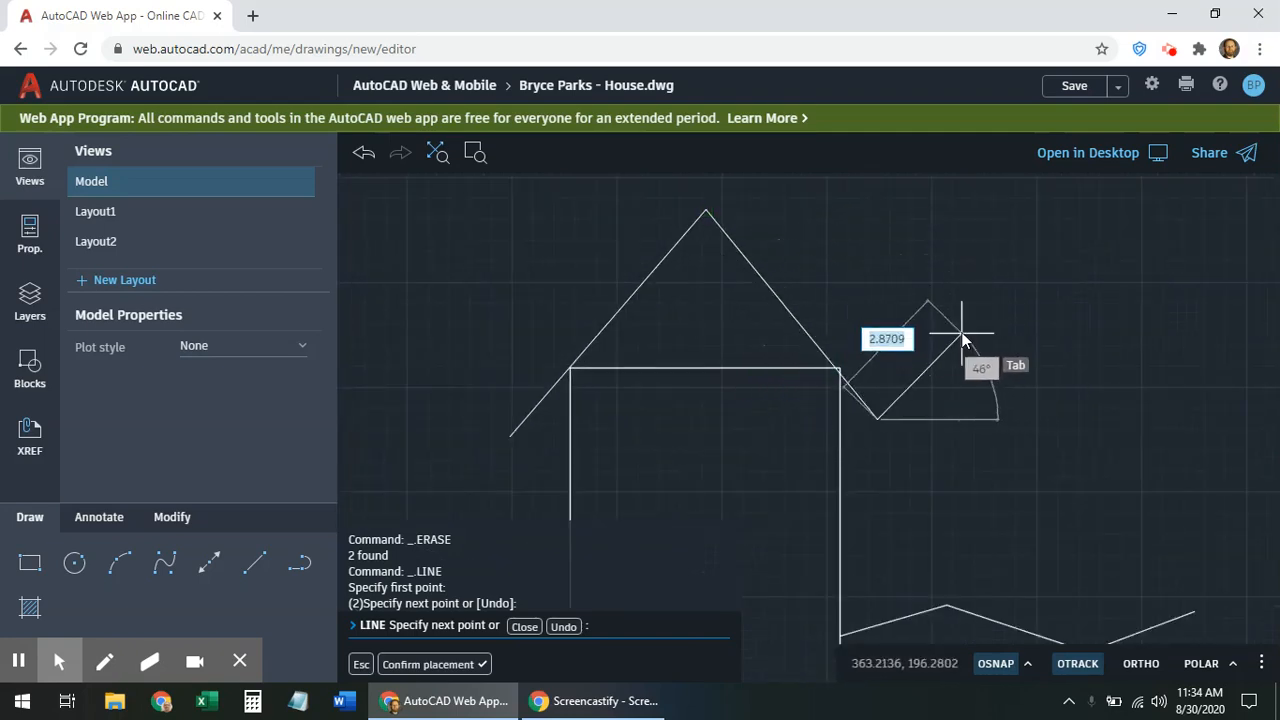
{"action": "key", "text": "Escape"}
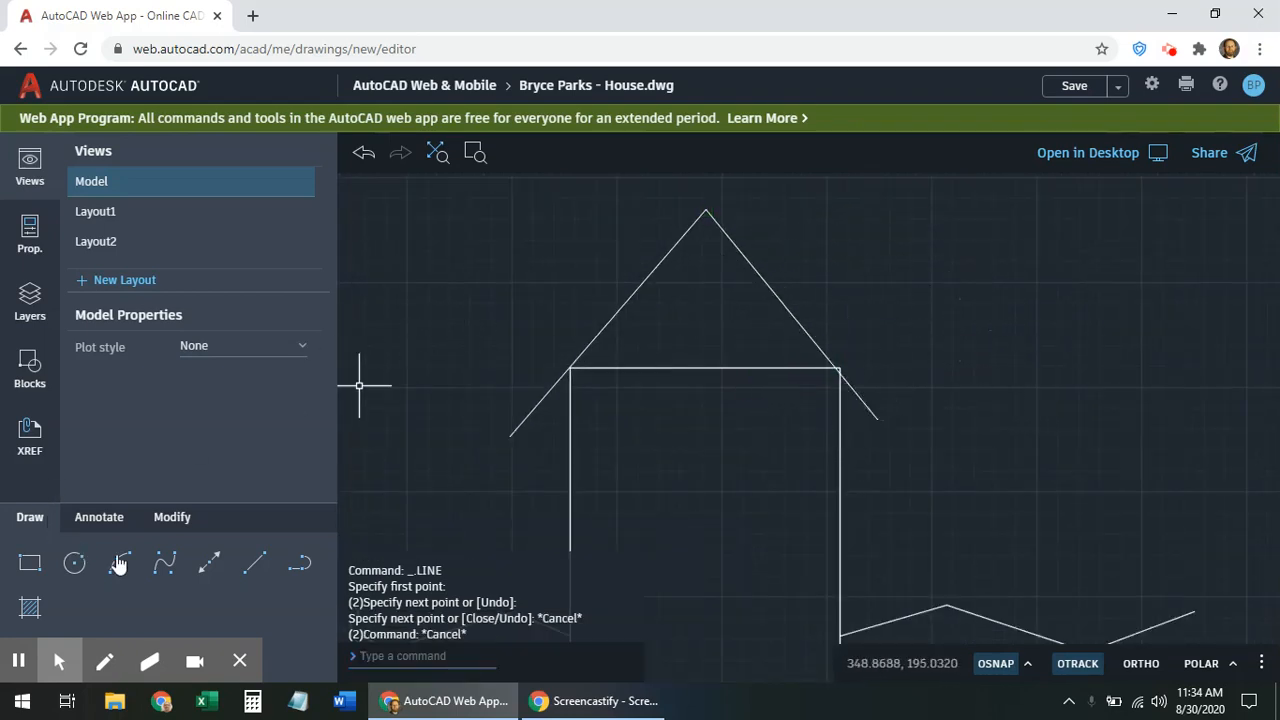
{"action": "left_click", "coordinate": [253, 563]}
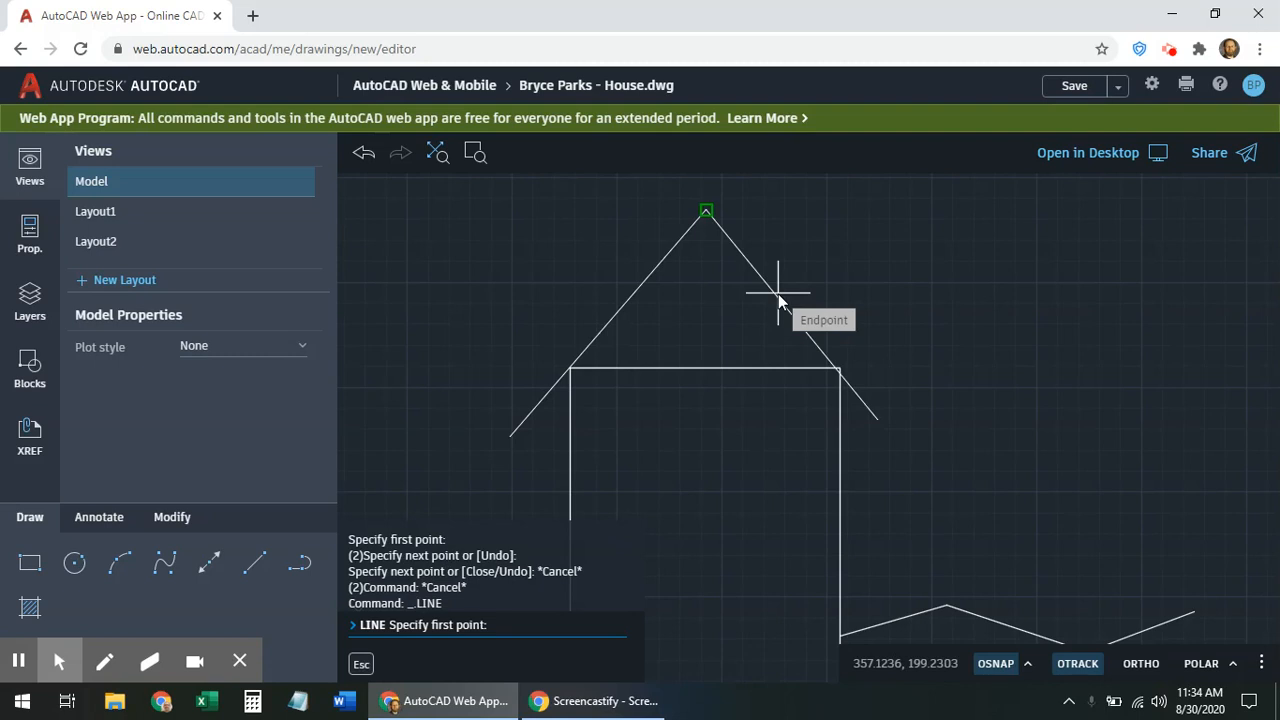
Cancel the line started at the roof peak and turn object snapping off
{"action": "left_click", "coordinate": [778, 294]}
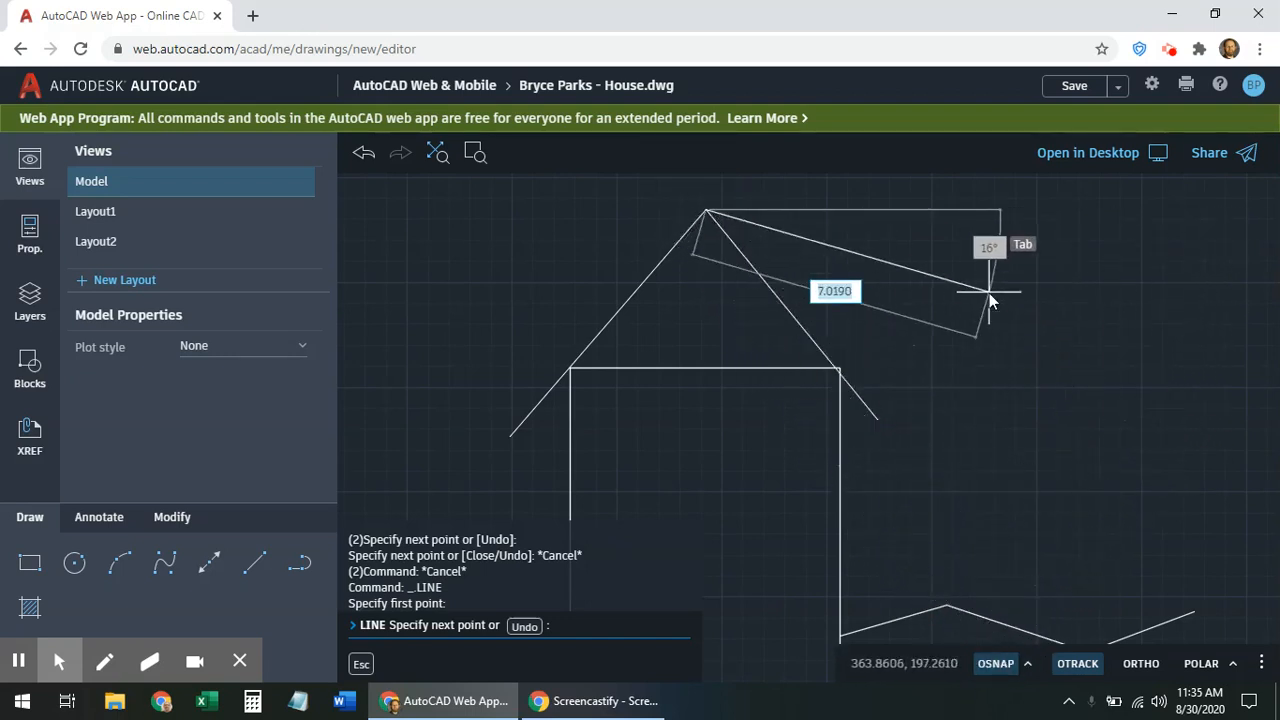
{"action": "key", "text": "Escape"}
{"action": "key", "text": "Escape"}
{"action": "key", "text": "Escape"}
{"action": "key", "text": "Escape"}
{"action": "key", "text": "Escape"}
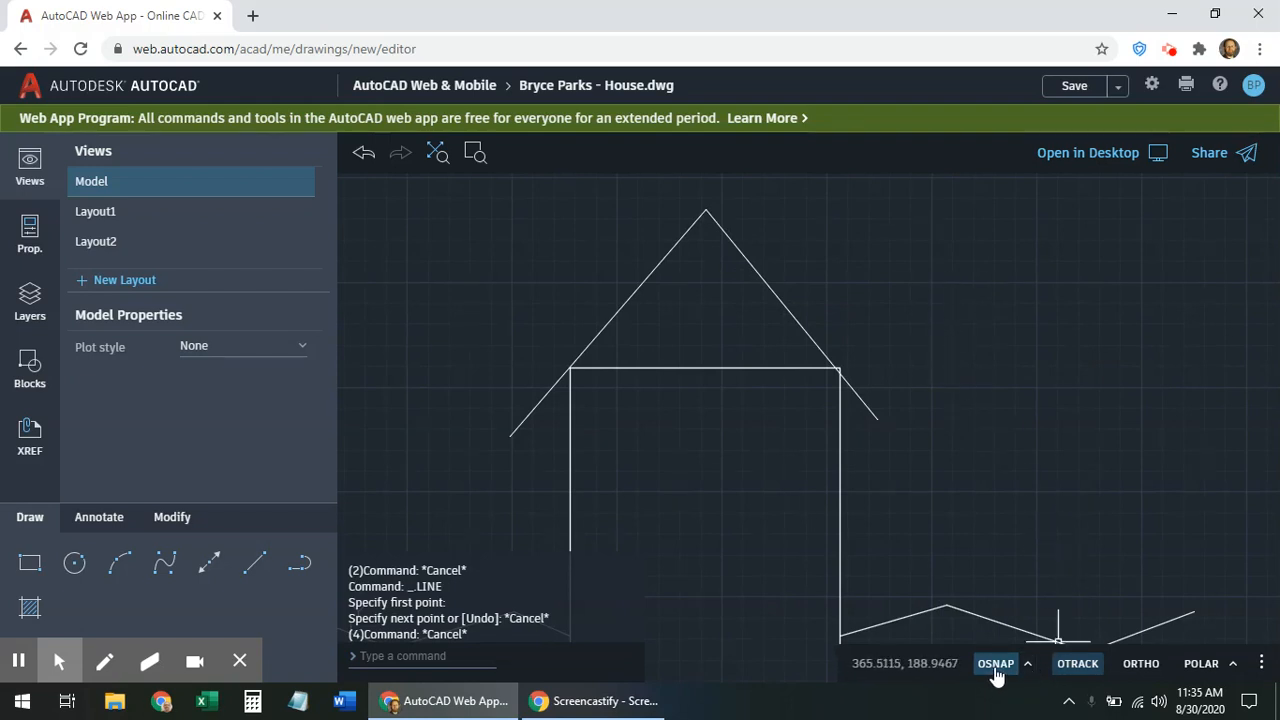
{"action": "left_click", "coordinate": [995, 666]}
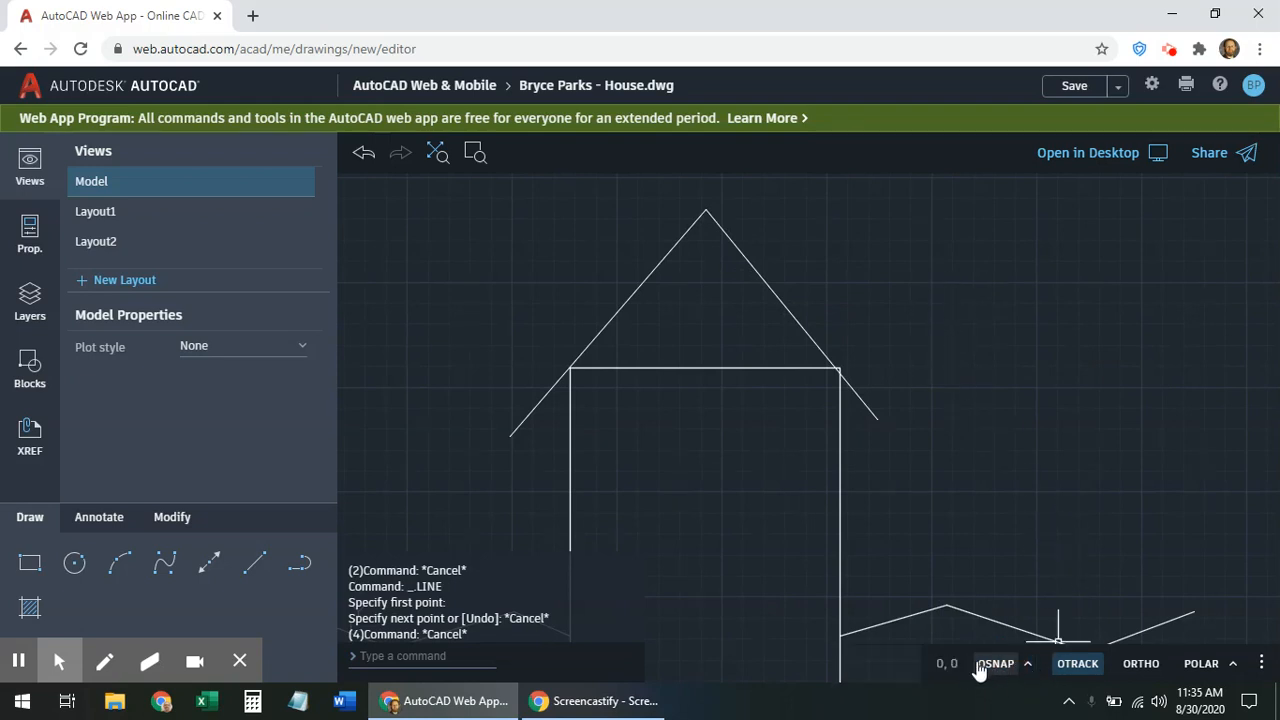
Start a new line from a point on the roof's right slope
{"action": "left_click", "coordinate": [255, 570]}
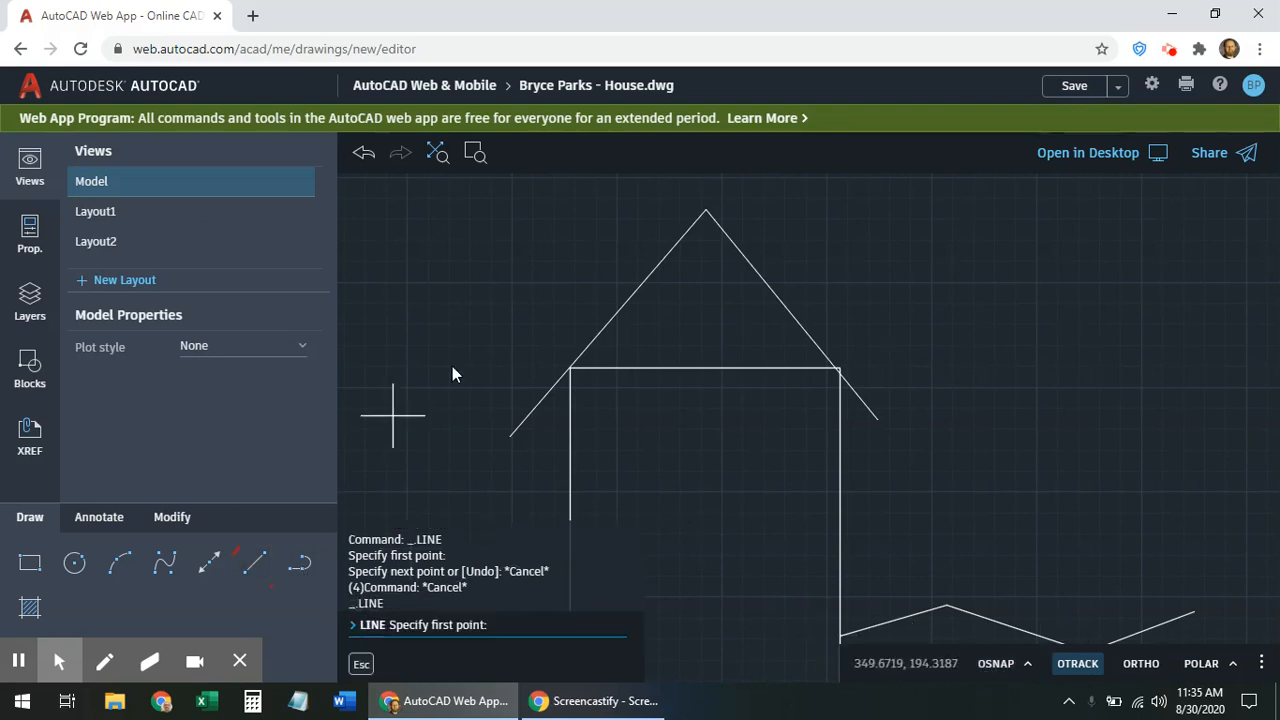
{"action": "left_click", "coordinate": [768, 290]}
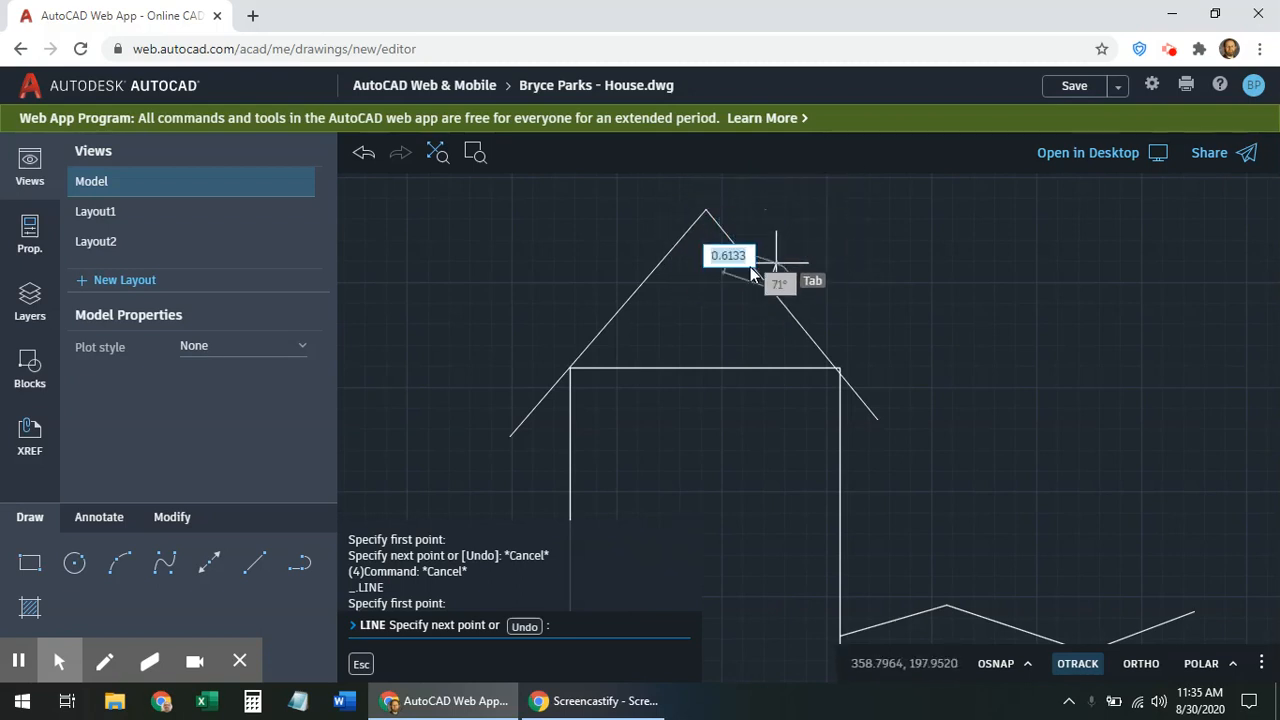
{"action": "scroll", "coordinate": [777, 295], "scroll_direction": "up", "scroll_amount": 1}
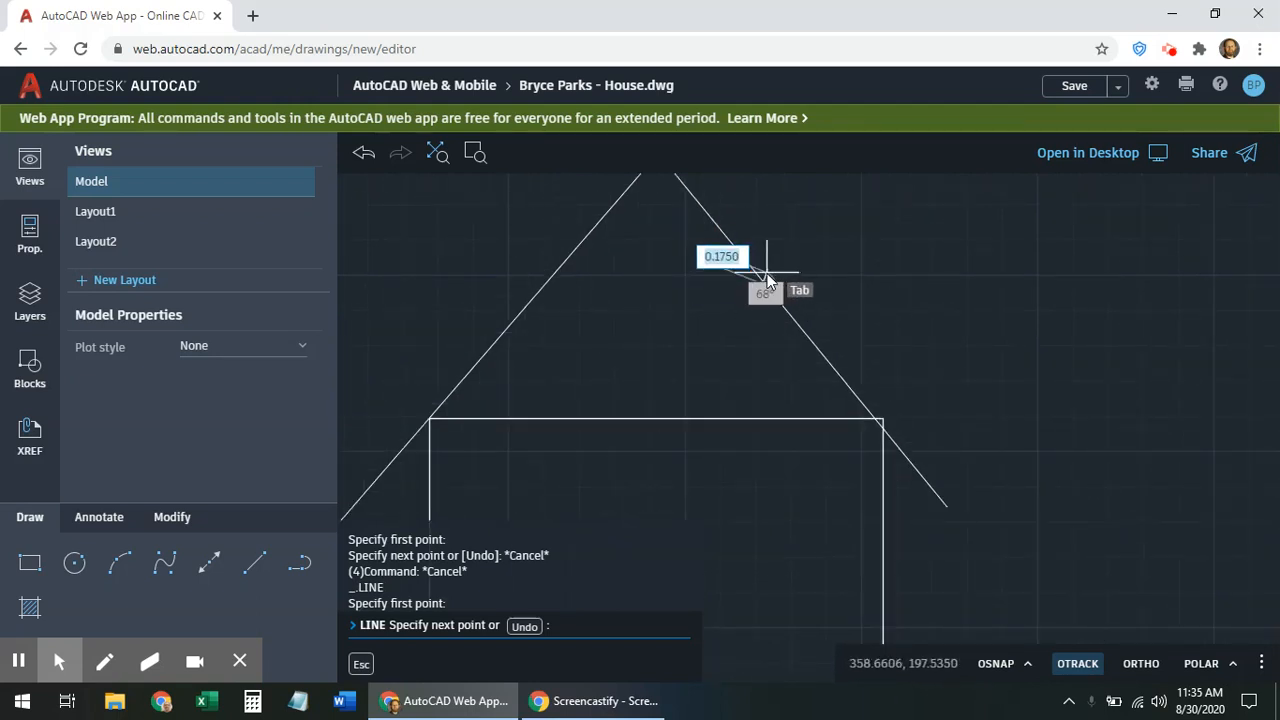
{"action": "scroll", "coordinate": [767, 280], "scroll_direction": "down", "scroll_amount": 1}
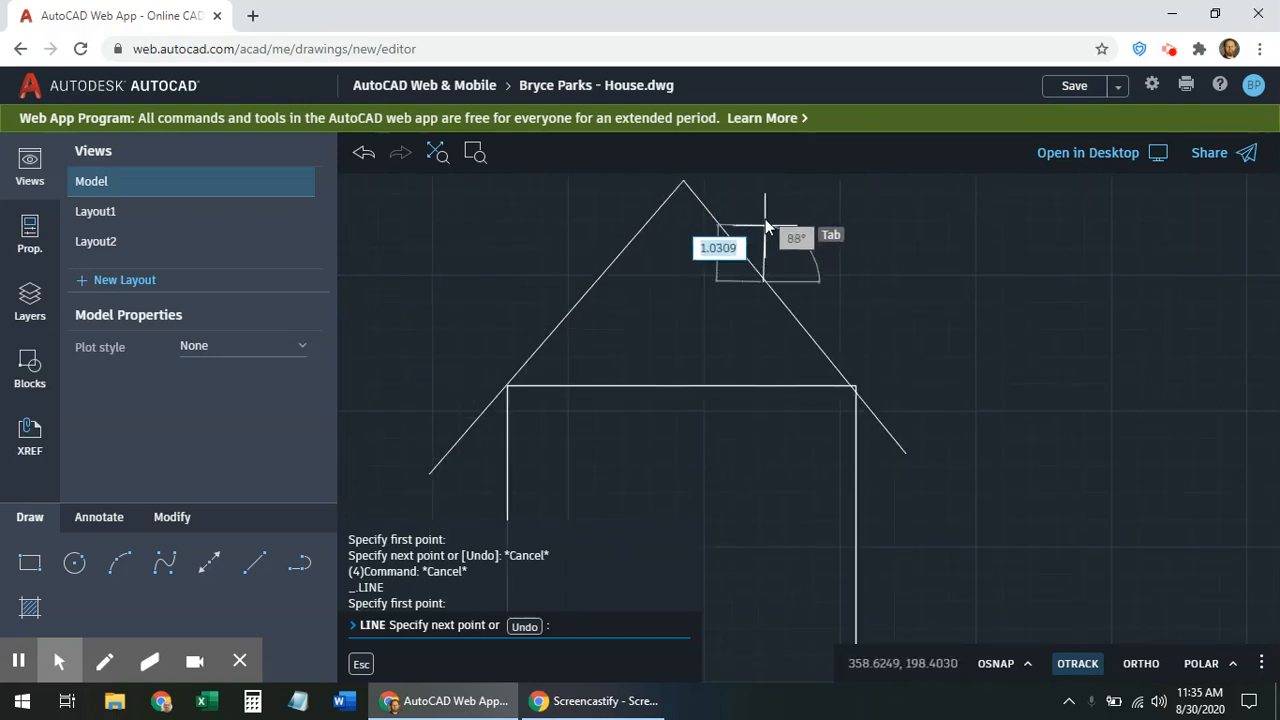
{"action": "left_click", "coordinate": [765, 315]}
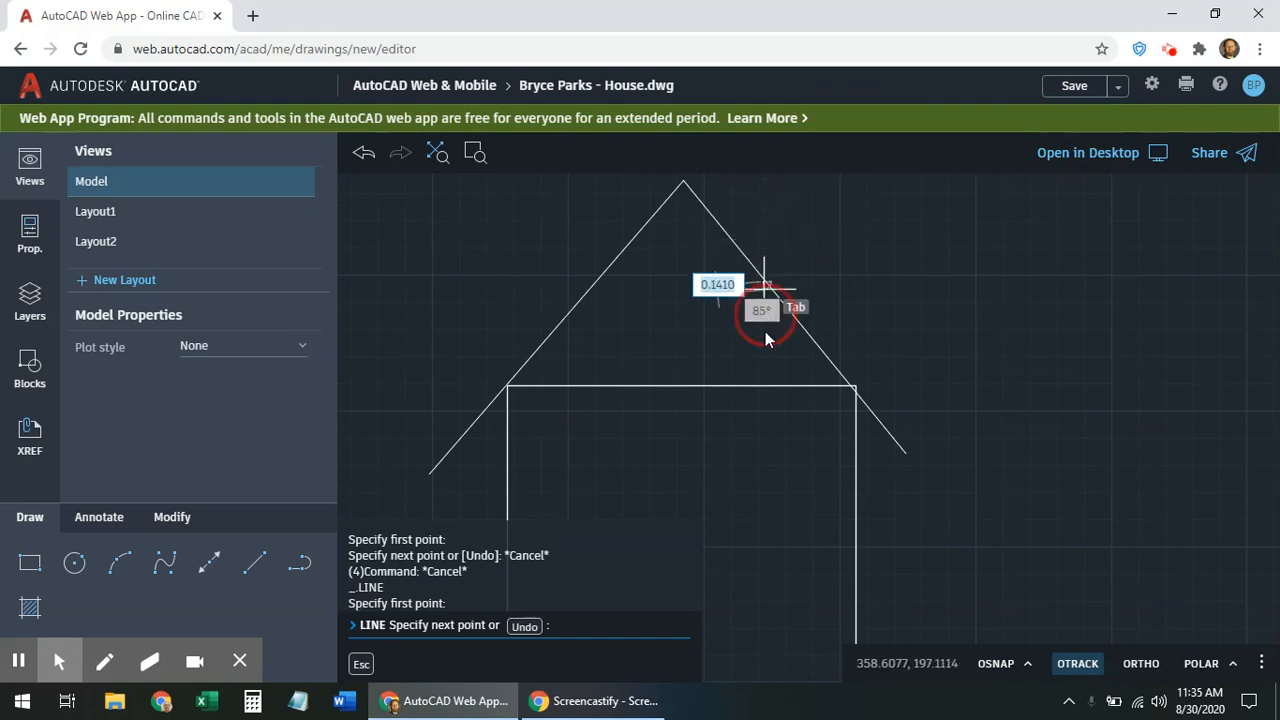
{"action": "middle_click_drag", "start_coordinate": [765, 332], "coordinate": [826, 271]}
{"action": "middle_click_drag", "start_coordinate": [745, 362], "coordinate": [652, 507]}
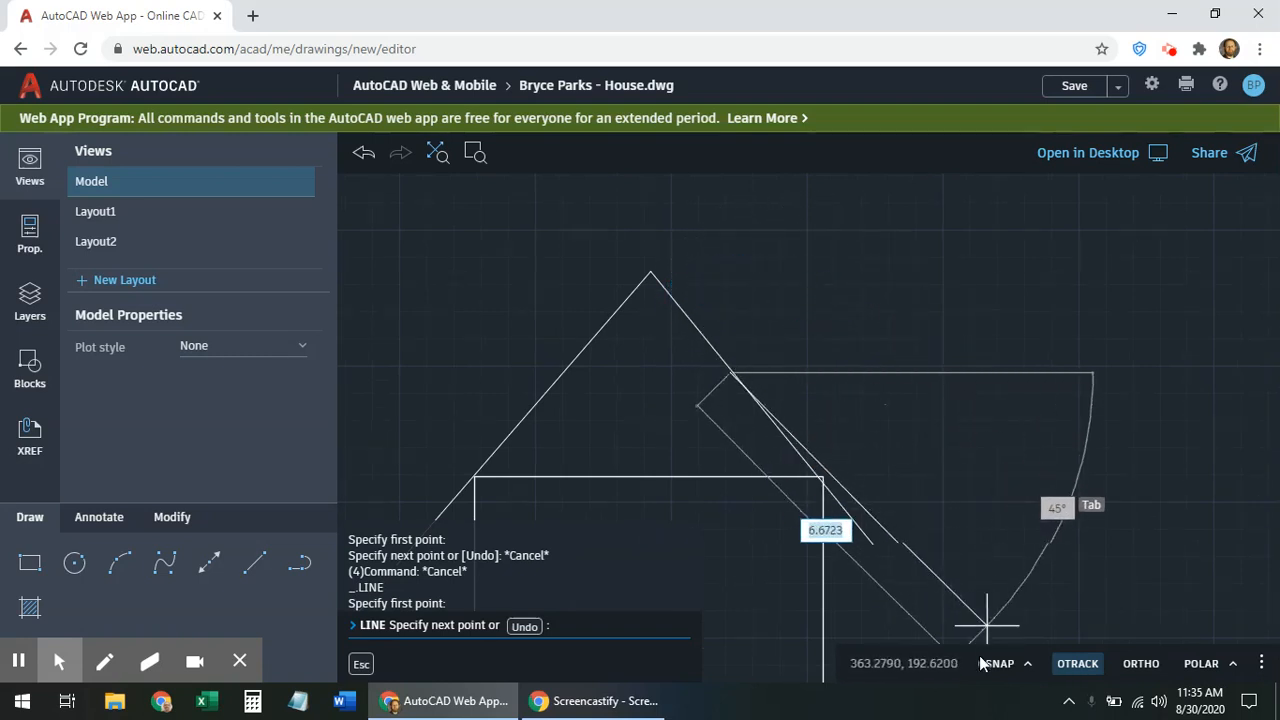
With ORTHO on, draw the chimney's left side, flat top and right side down to the roof
{"action": "left_click", "coordinate": [1143, 665]}
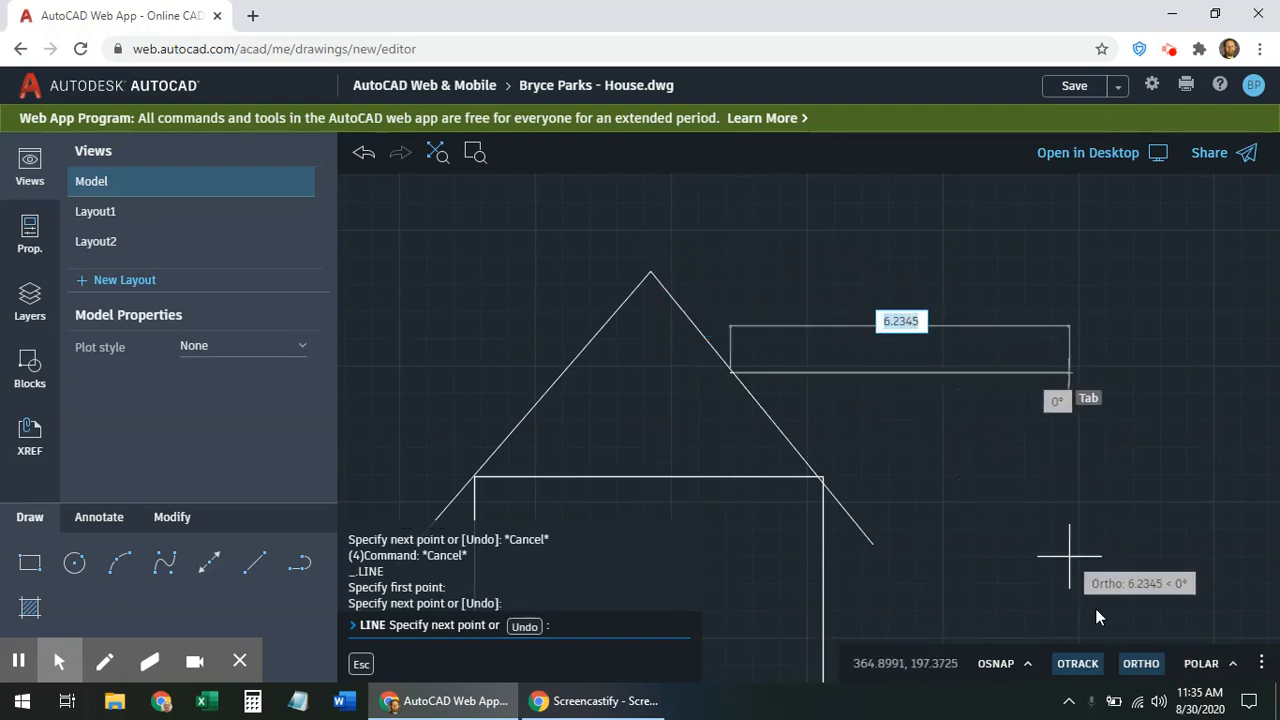
{"action": "left_click", "coordinate": [1133, 668]}
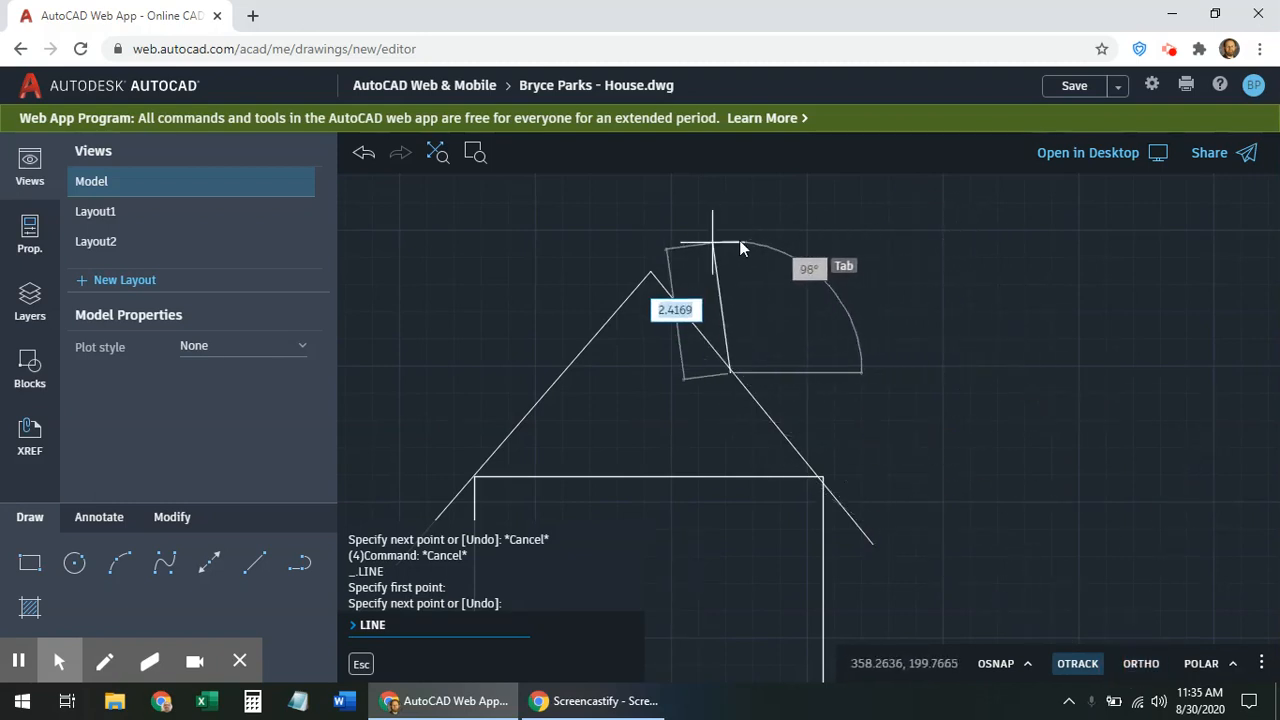
{"action": "left_click", "coordinate": [1136, 665]}
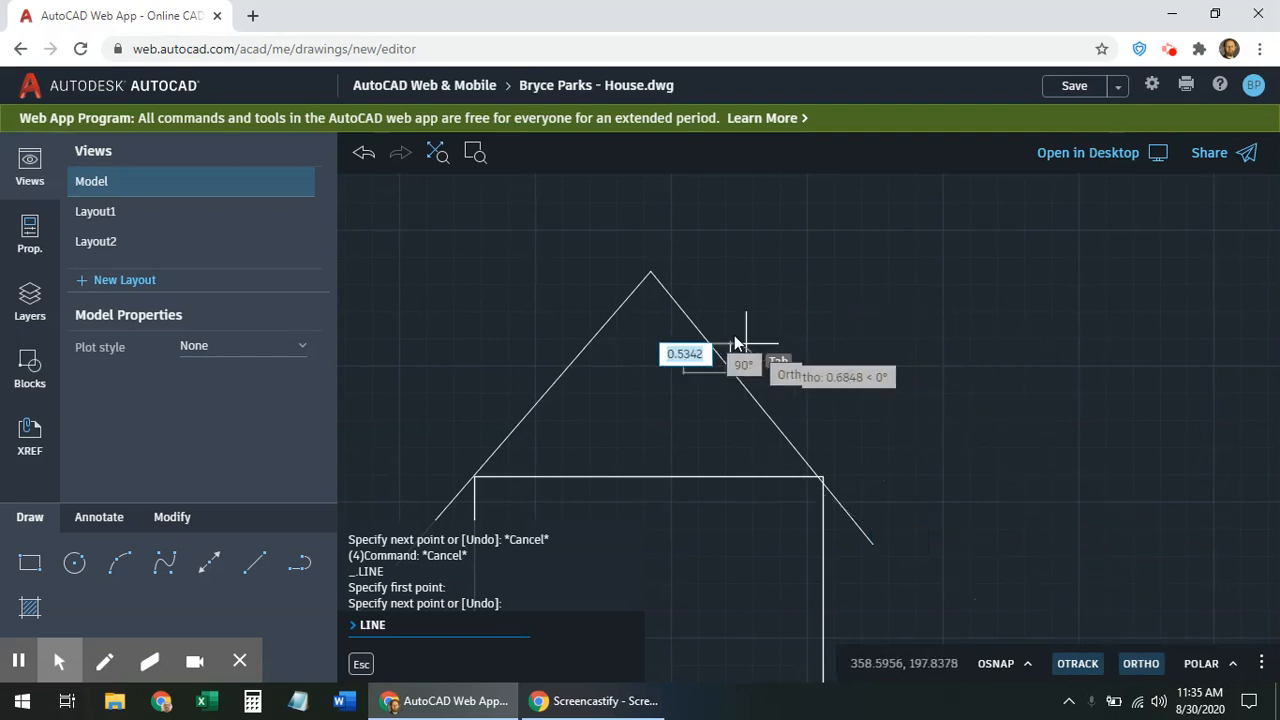
{"action": "left_click", "coordinate": [737, 240]}
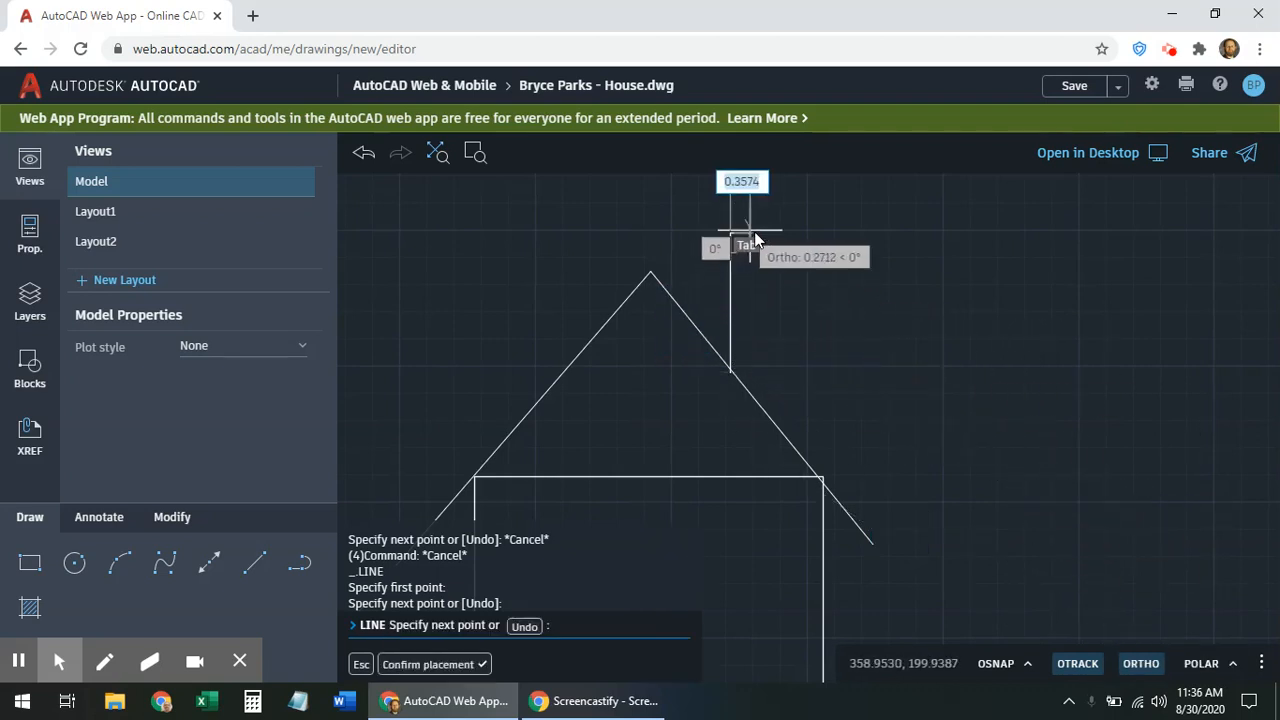
{"action": "left_click", "coordinate": [768, 242]}
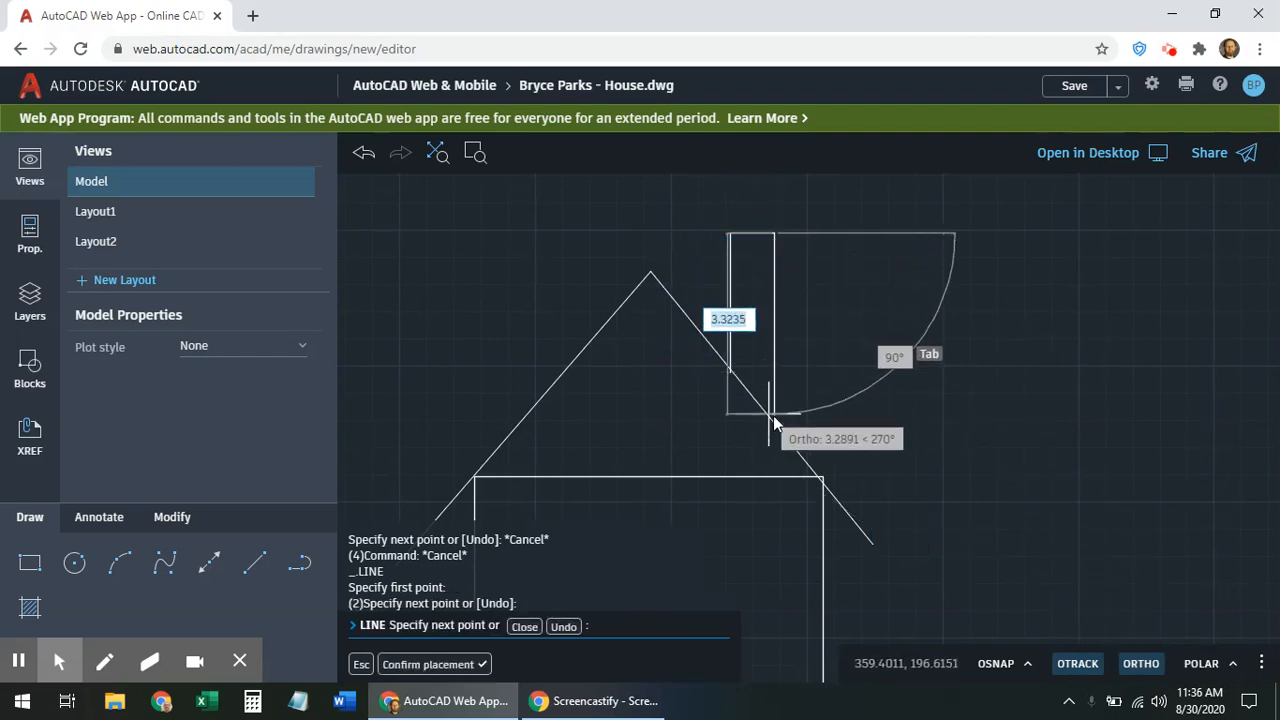
{"action": "left_click", "coordinate": [774, 424]}
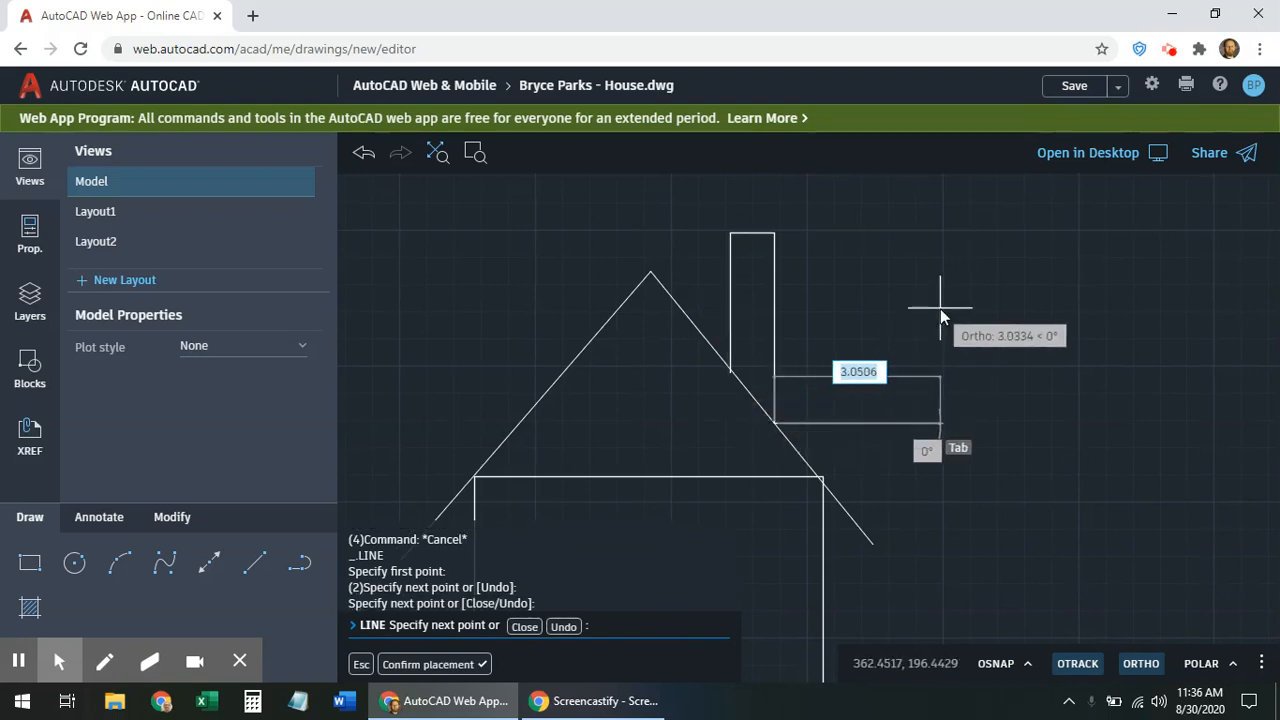
{"action": "key", "text": "Escape"}
{"action": "key", "text": "Escape"}
{"action": "key", "text": "Escape"}
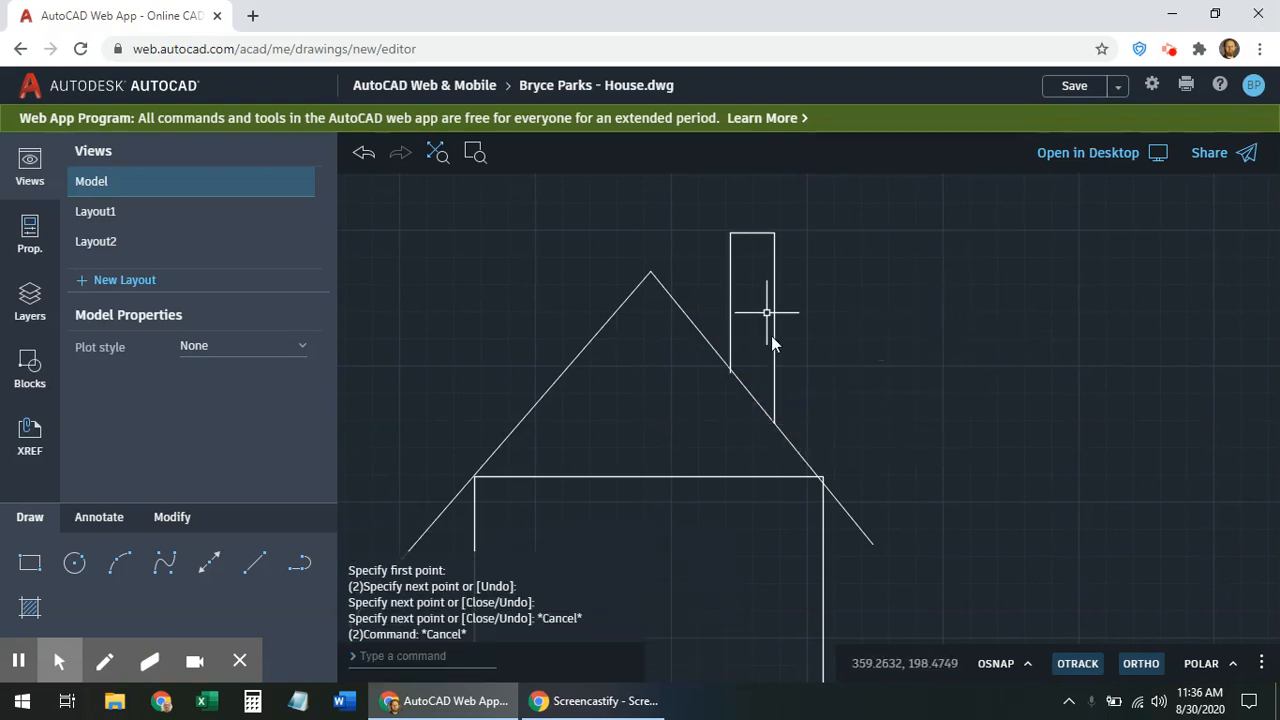
{"action": "key", "text": "Escape"}
{"action": "scroll", "coordinate": [745, 390], "scroll_direction": "up", "scroll_amount": 3}
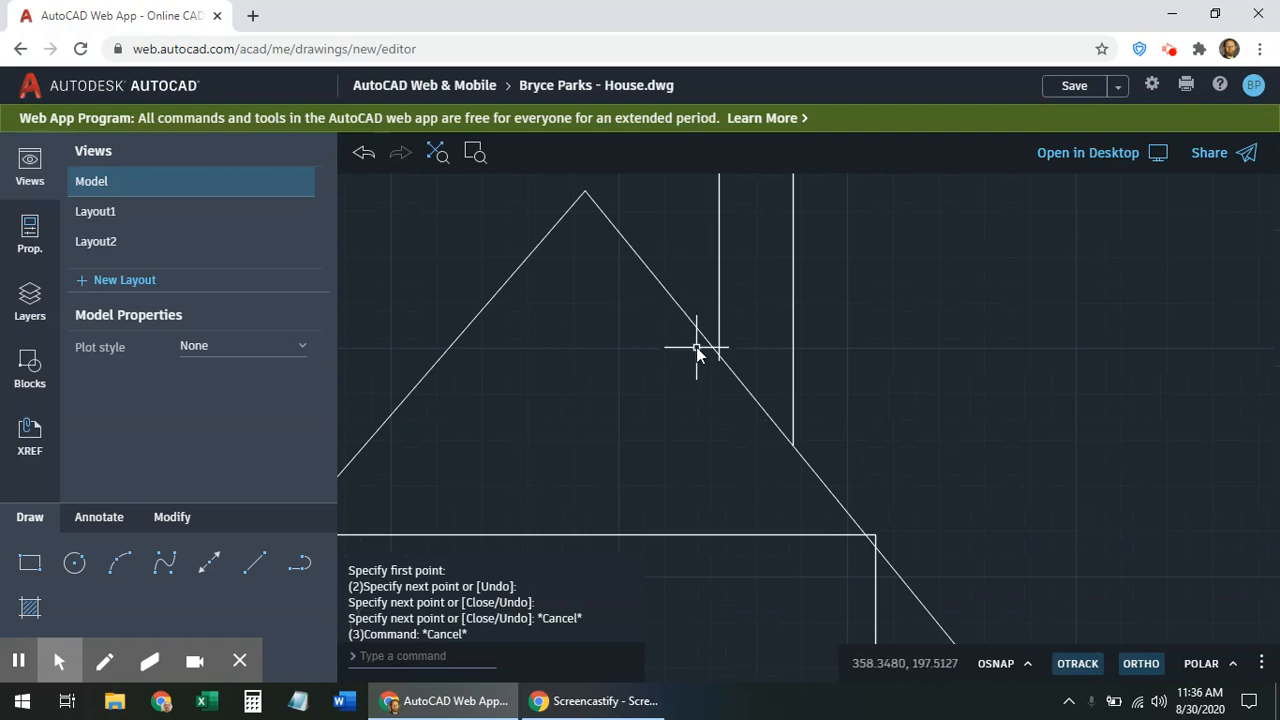
{"action": "scroll", "coordinate": [720, 355], "scroll_direction": "up", "scroll_amount": 6}
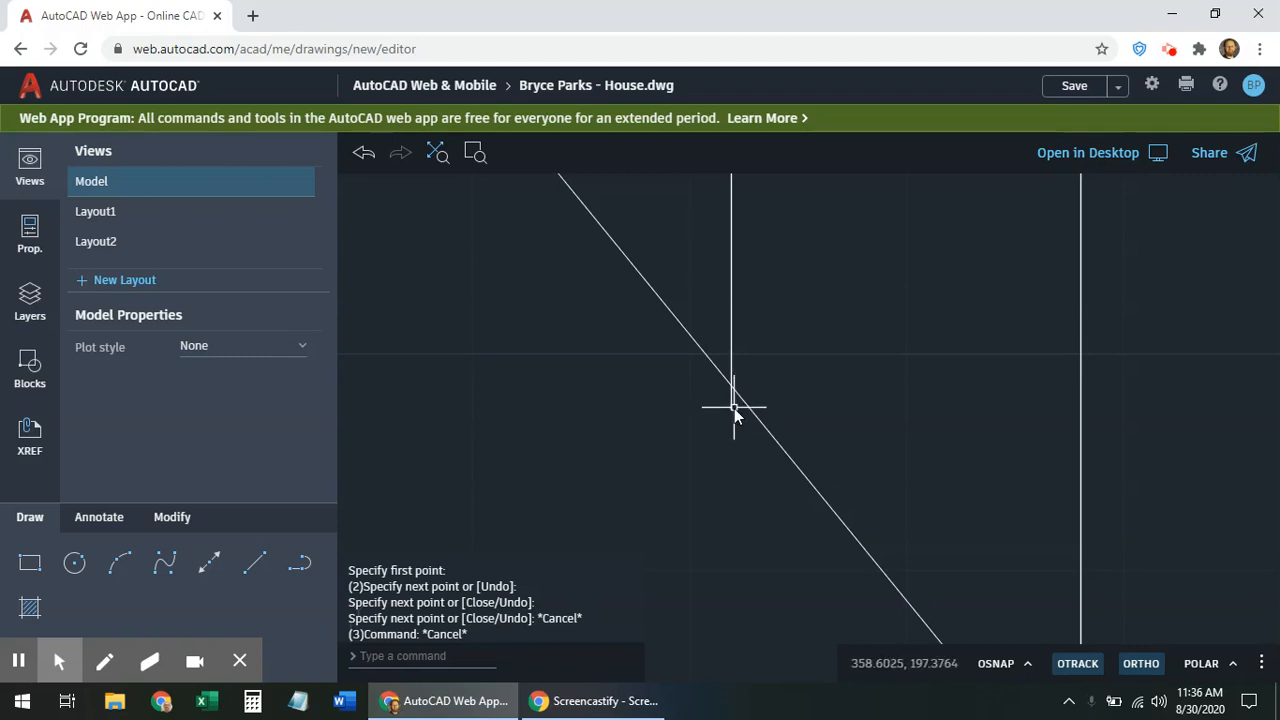
{"action": "left_click", "coordinate": [172, 518]}
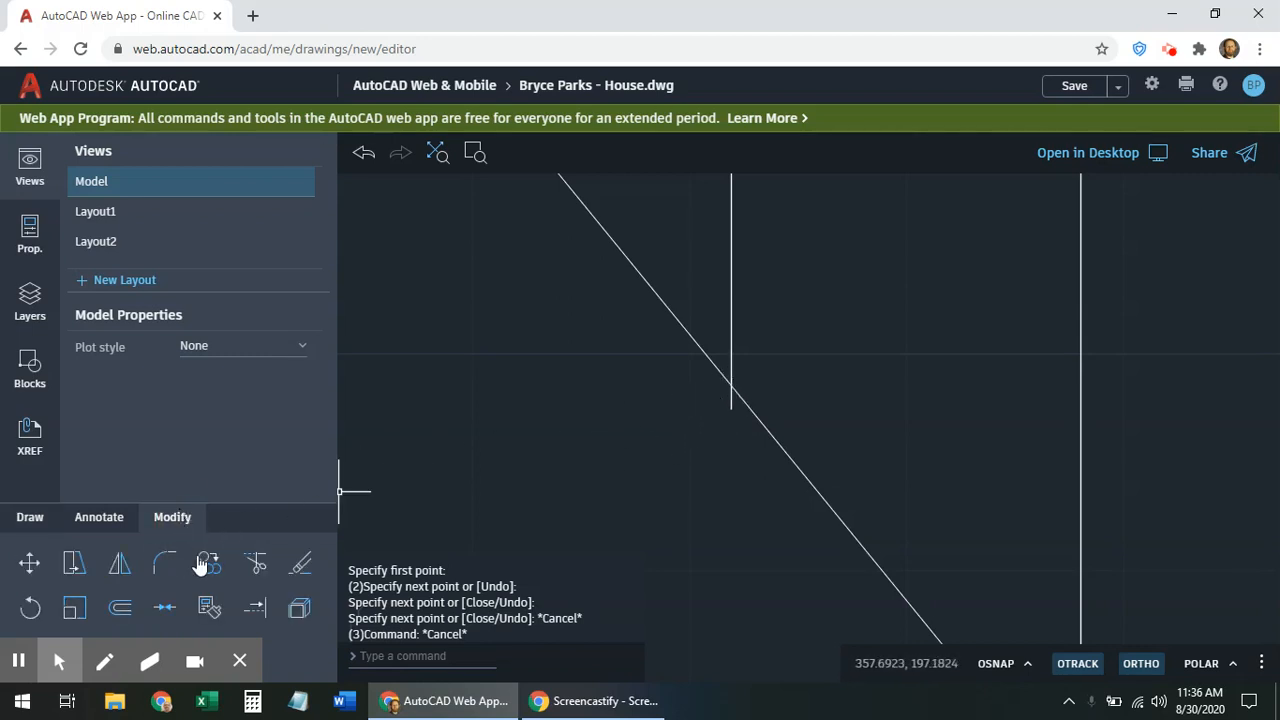
{"action": "left_click", "coordinate": [30, 517]}
{"action": "scroll", "coordinate": [905, 267], "scroll_direction": "down", "scroll_amount": 3}
{"action": "scroll", "coordinate": [905, 267], "scroll_direction": "down", "scroll_amount": 4}
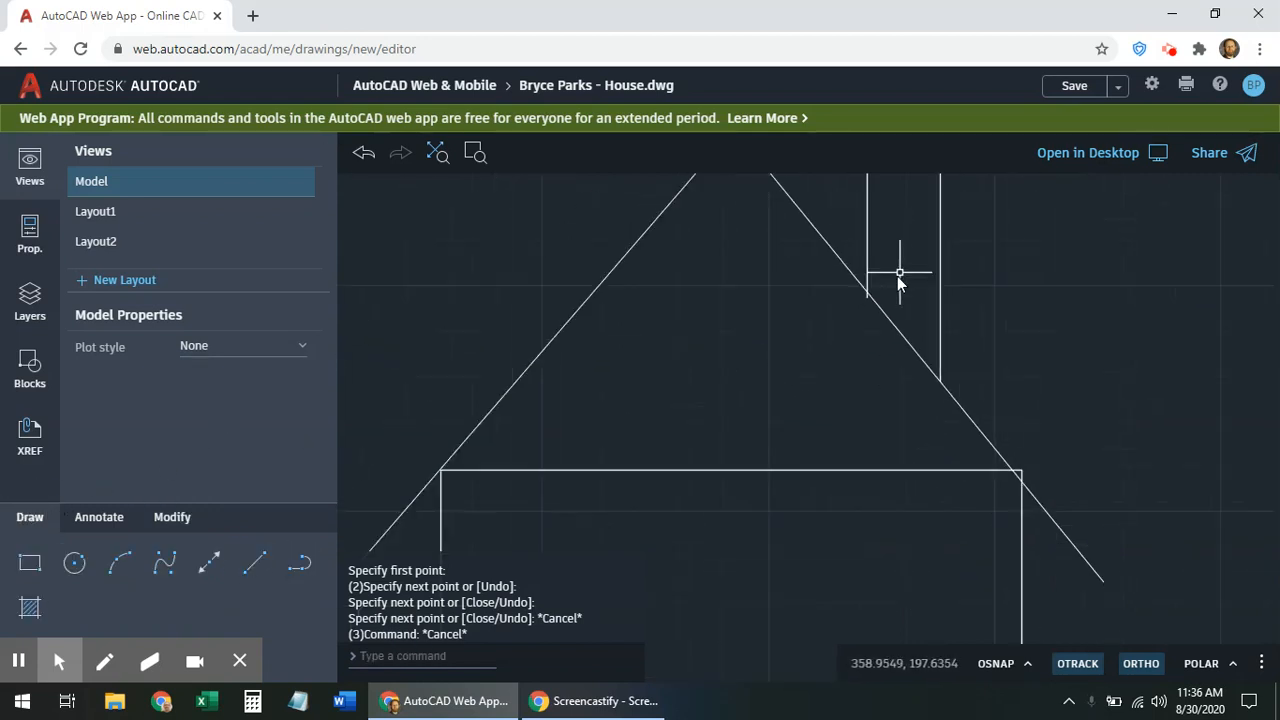
{"action": "middle_click_drag", "start_coordinate": [849, 390], "coordinate": [820, 416]}
{"action": "scroll", "coordinate": [867, 296], "scroll_direction": "down", "scroll_amount": 2}
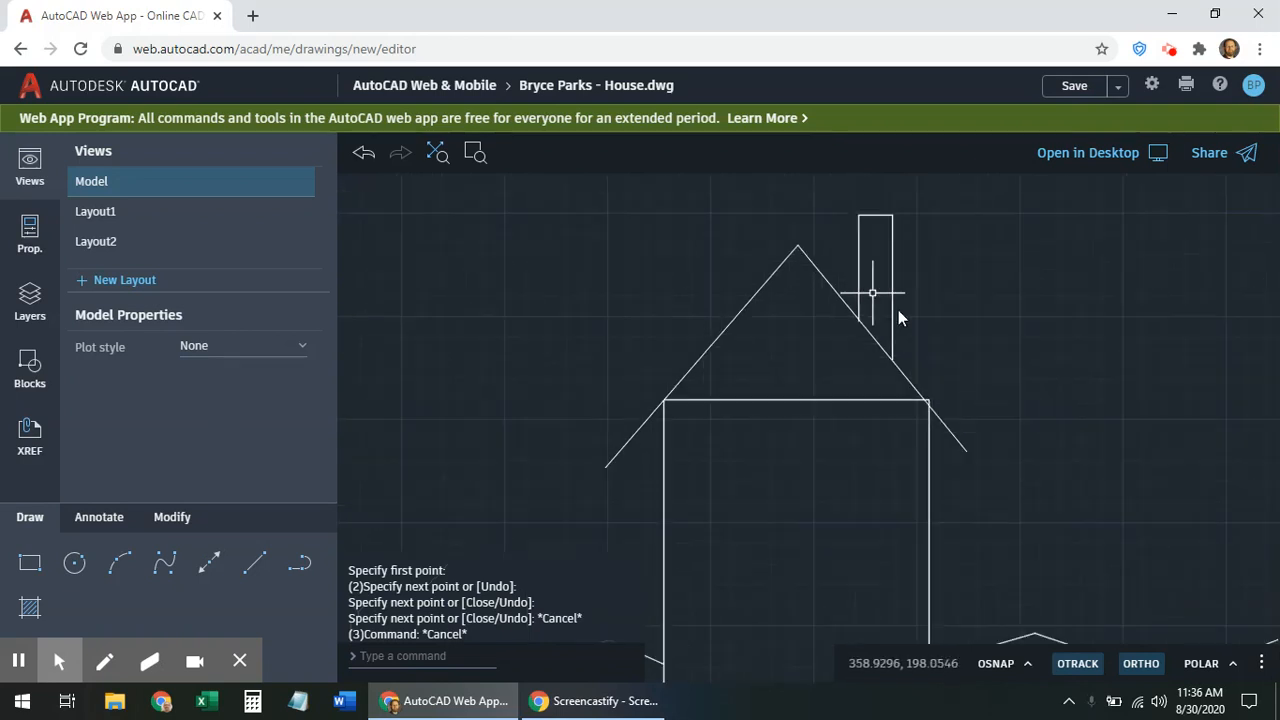
Switch ORTHO off, cancel the pending line, and zoom out over the whole drawing
{"action": "left_click", "coordinate": [249, 562]}
{"action": "left_click", "coordinate": [600, 227]}
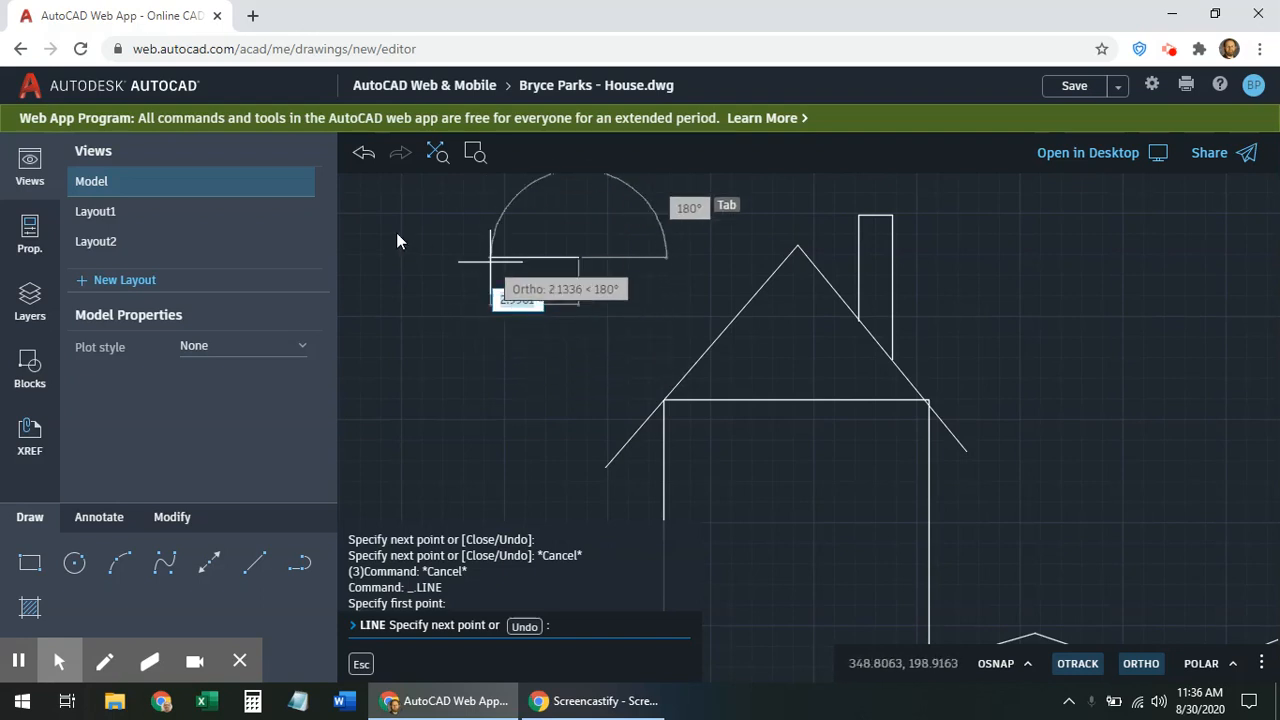
{"action": "left_click", "coordinate": [1141, 668]}
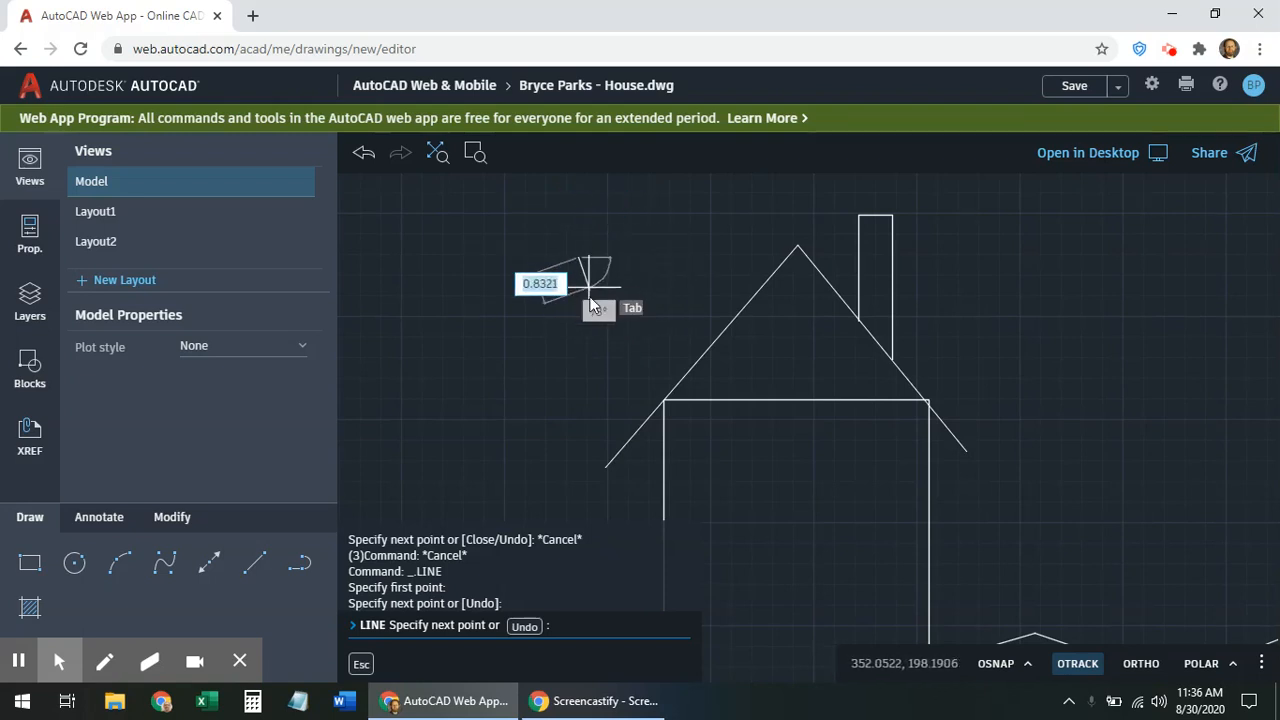
{"action": "key", "text": "Escape"}
{"action": "key", "text": "Escape"}
{"action": "key", "text": "Escape"}
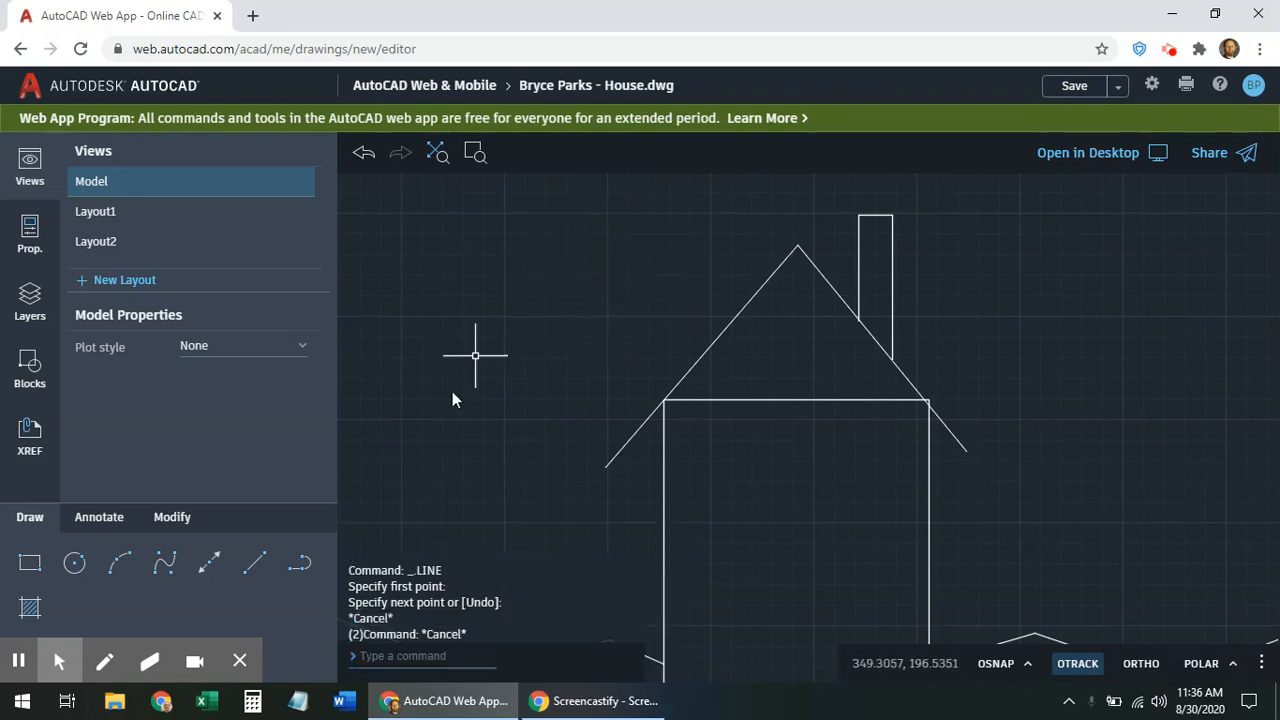
{"action": "scroll", "coordinate": [658, 316], "scroll_direction": "down", "scroll_amount": 1}
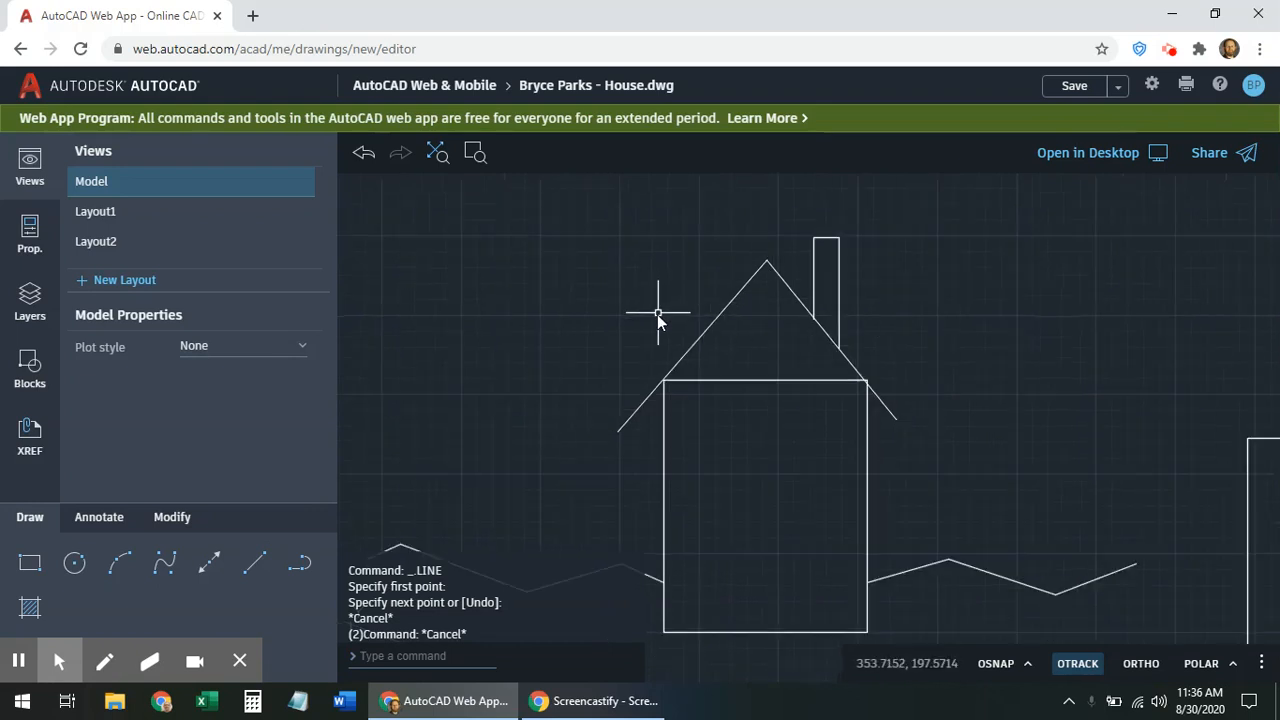
{"action": "scroll", "coordinate": [755, 457], "scroll_direction": "down", "scroll_amount": 2}
{"action": "middle_click", "coordinate": [718, 416]}
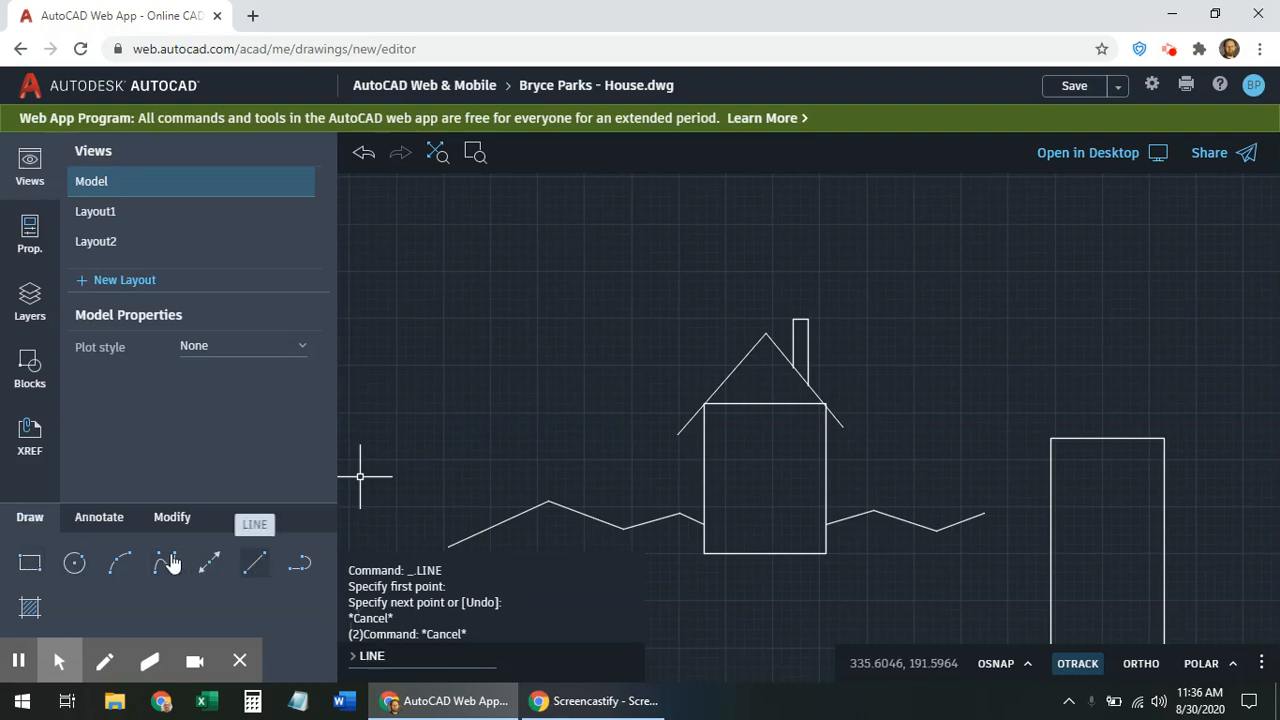
Switch to the Modify tab and expand the Save dropdown to show Save as
{"action": "left_click", "coordinate": [176, 519]}
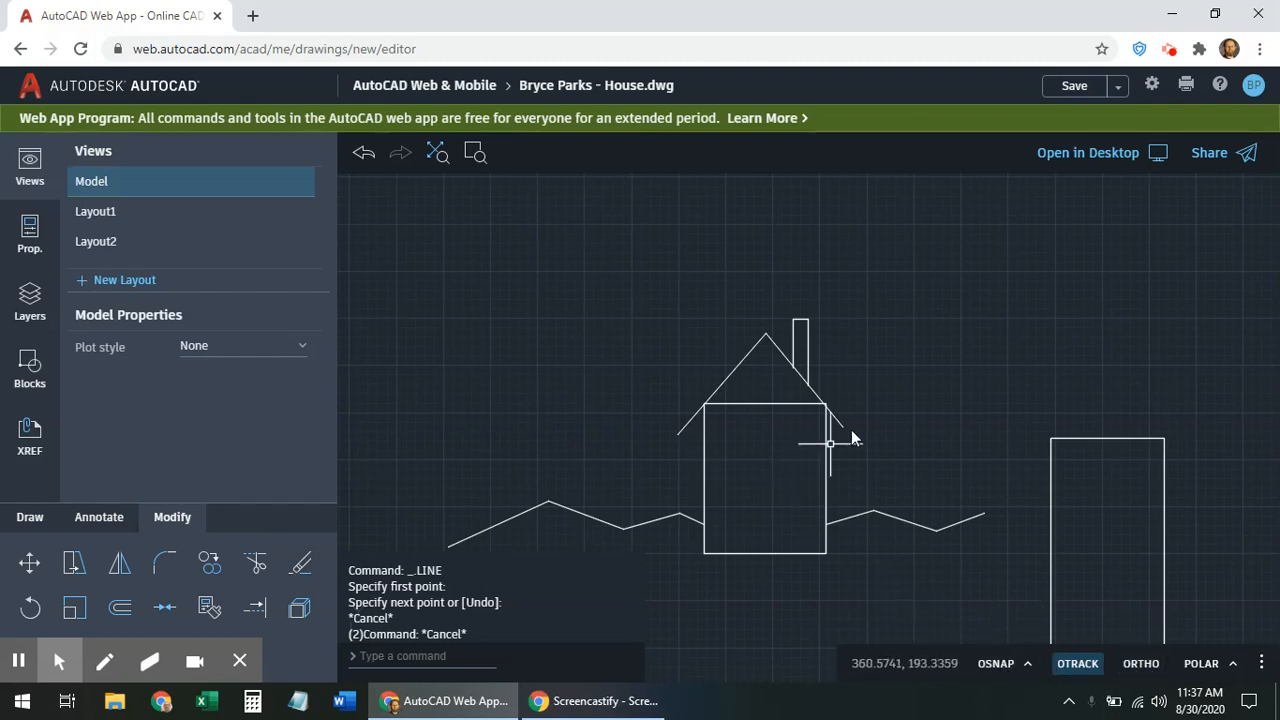
{"action": "left_click", "coordinate": [790, 443]}
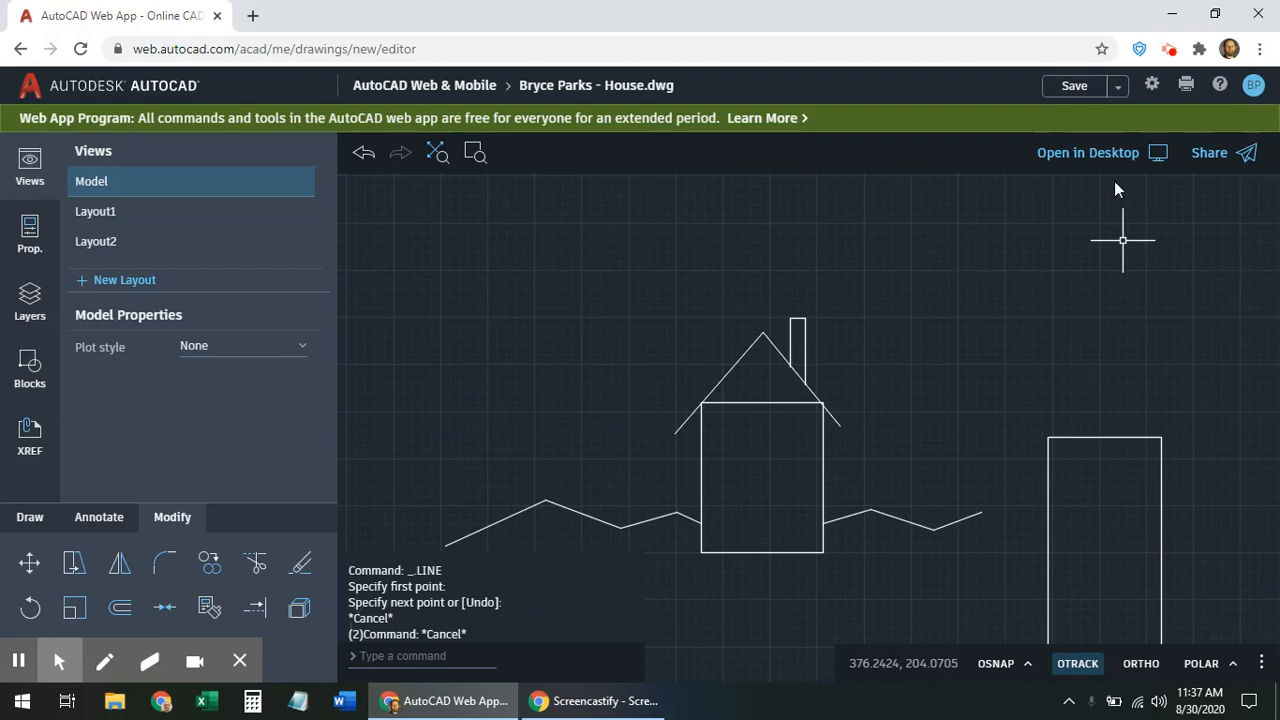
{"action": "left_click", "coordinate": [1118, 87]}
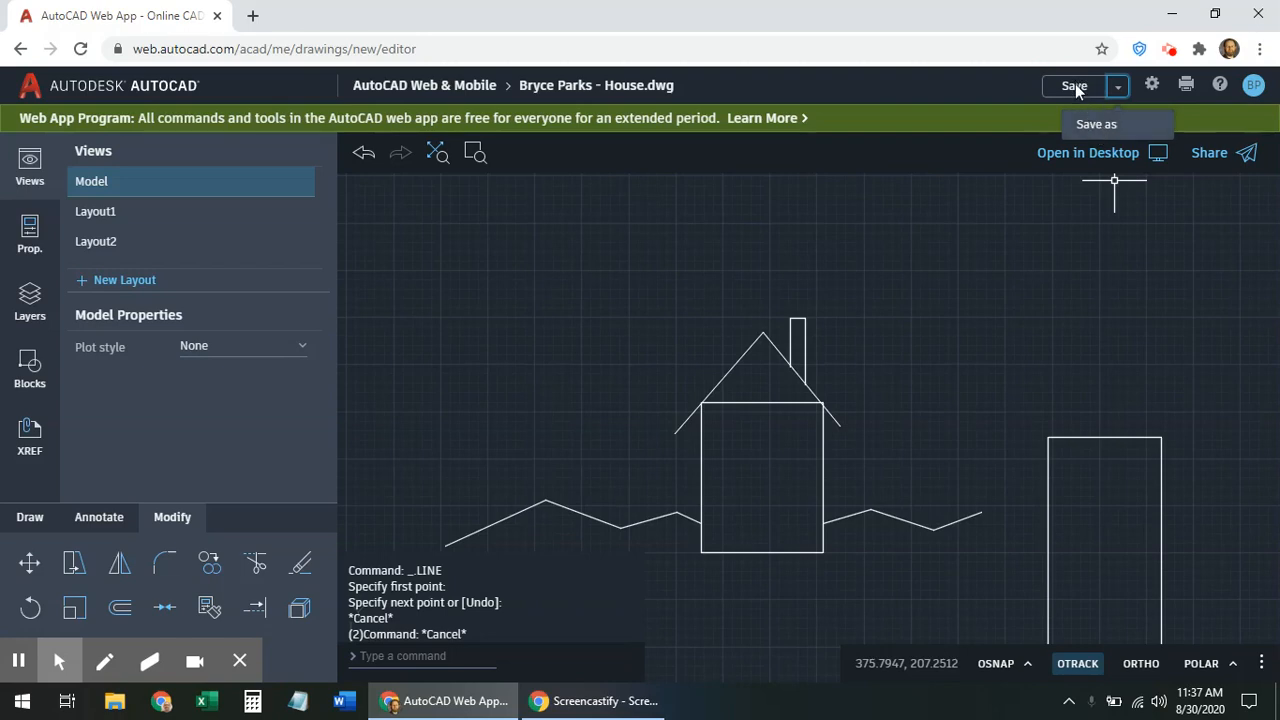
Save the house drawing in AutoCAD 2018 format under its existing name
{"action": "left_click", "coordinate": [1075, 87]}
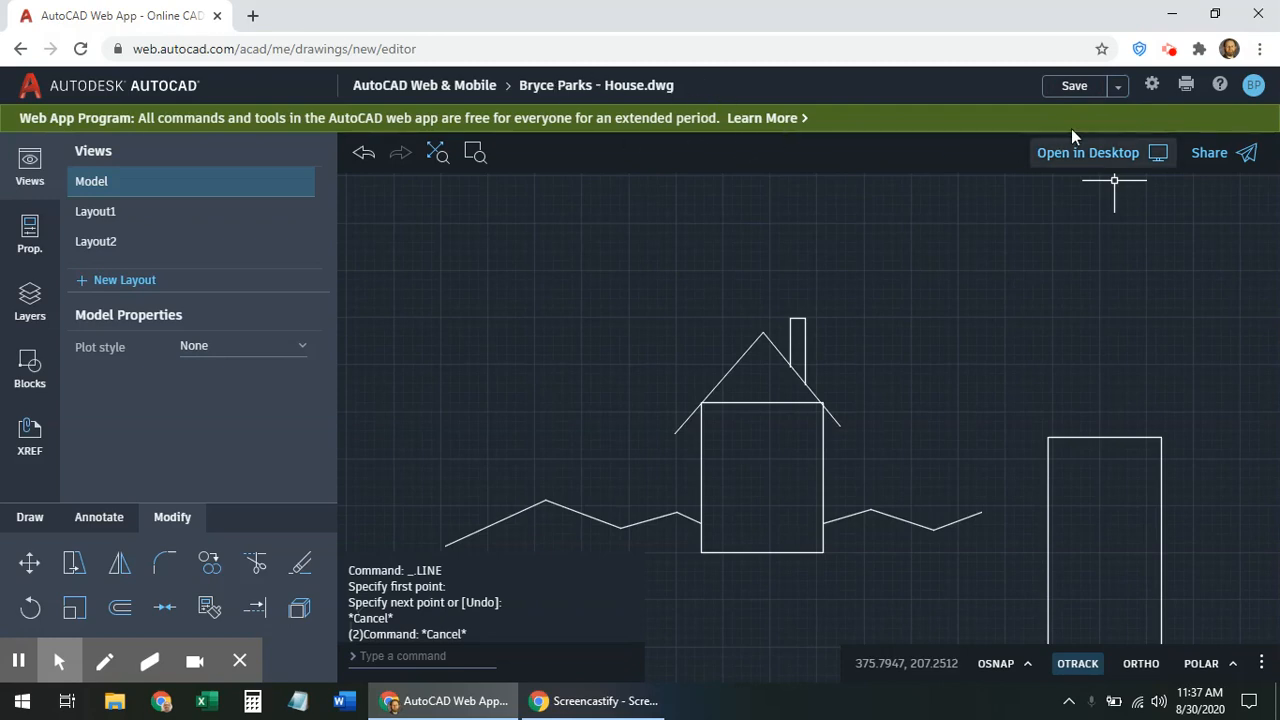
{"action": "left_click", "coordinate": [1075, 87]}
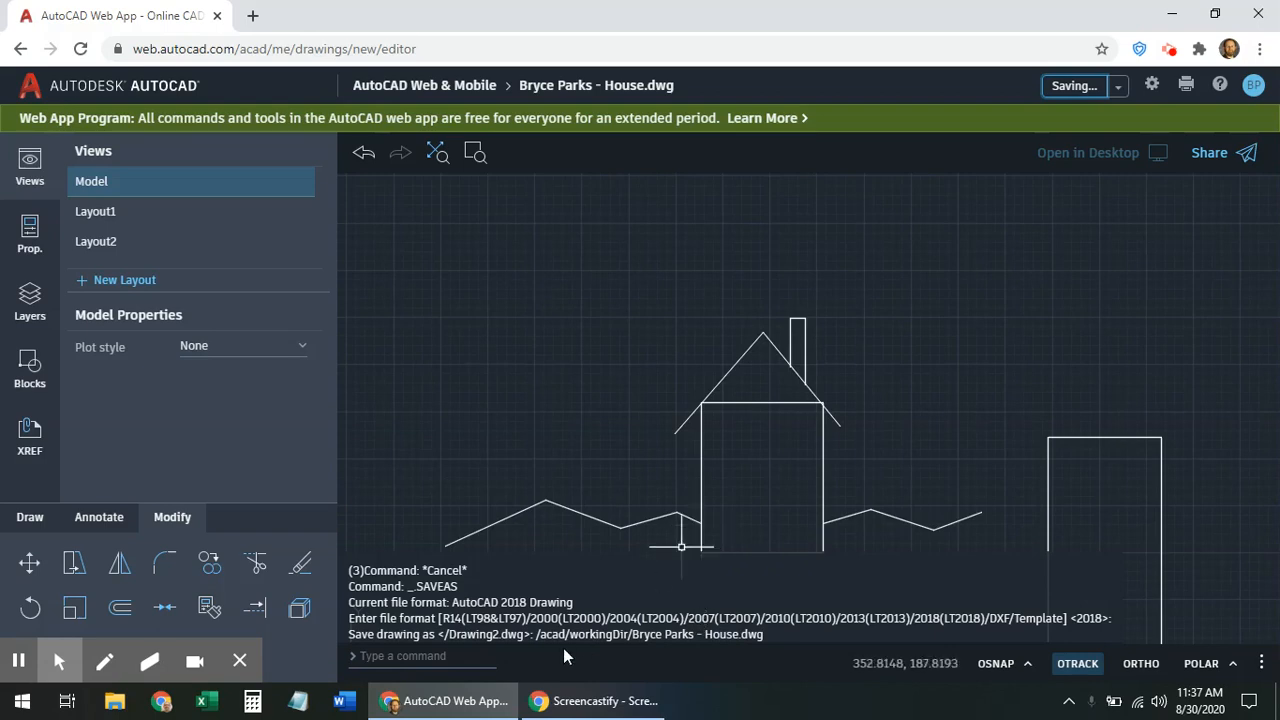
{"action": "left_click", "coordinate": [390, 657]}
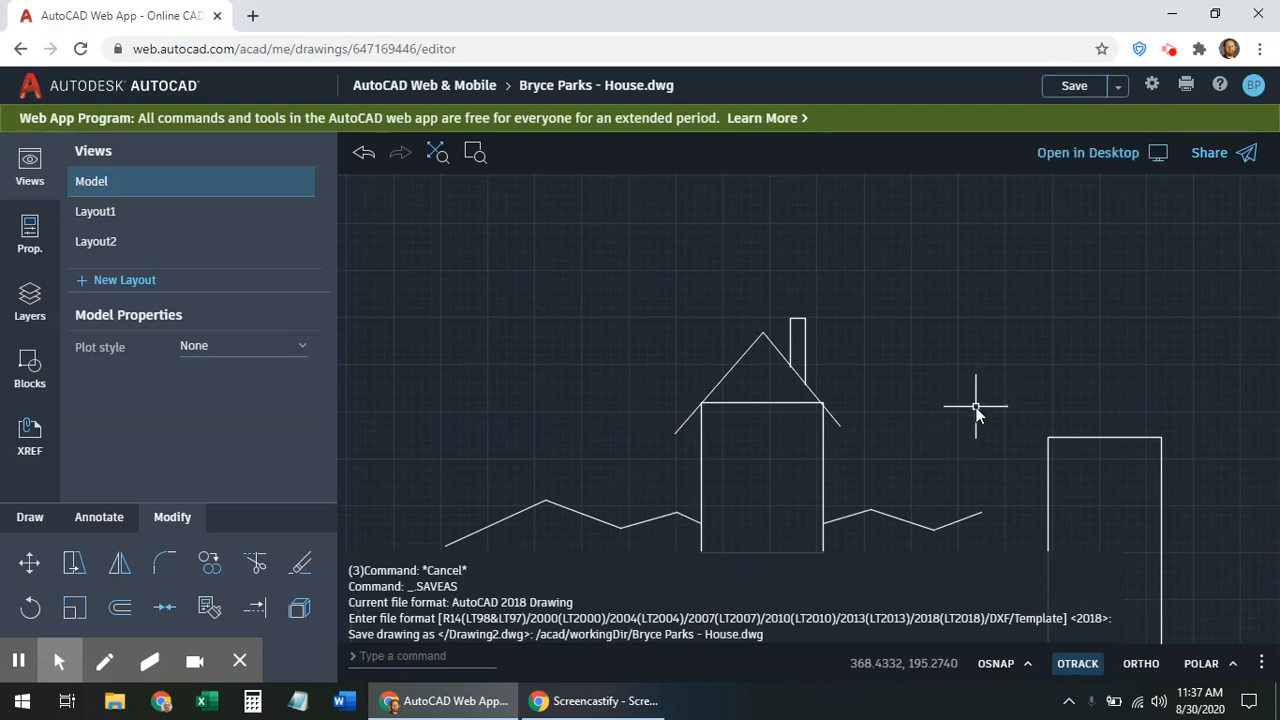
Create an 'Edit and save a copy' share link, copy it, and close the Share dialog
{"action": "left_click", "coordinate": [1248, 154]}
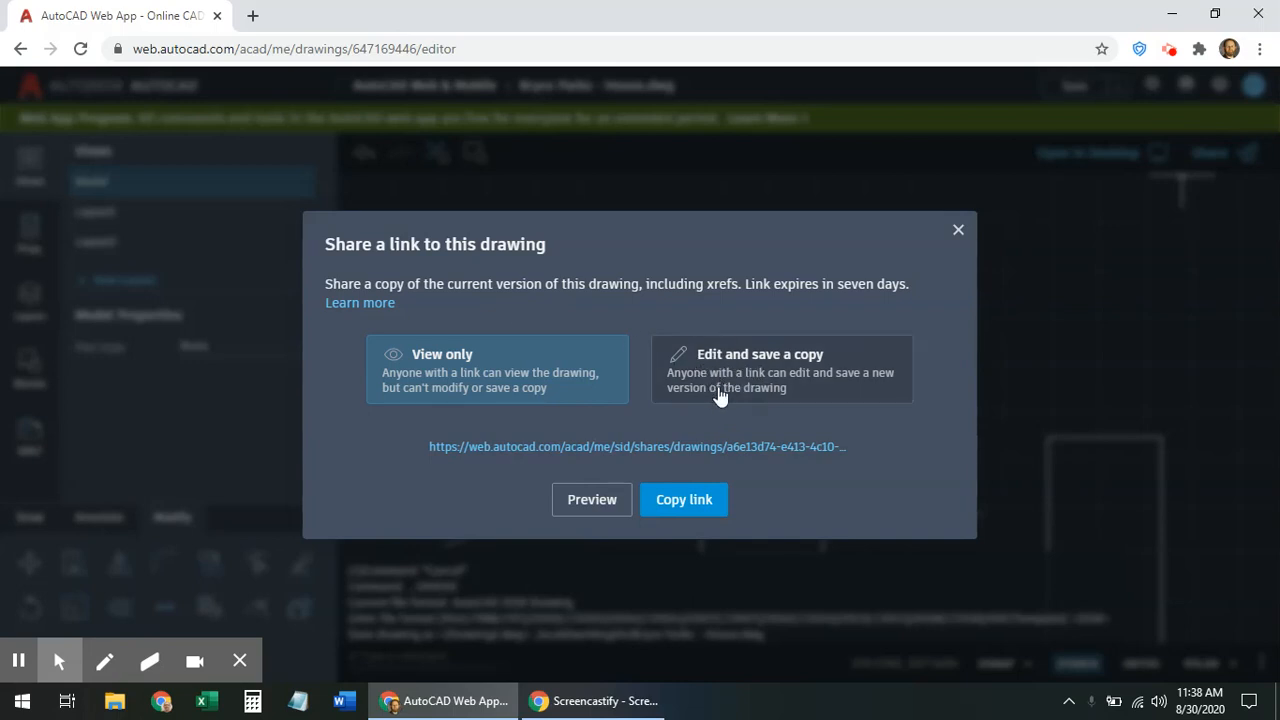
{"action": "left_click", "coordinate": [743, 368]}
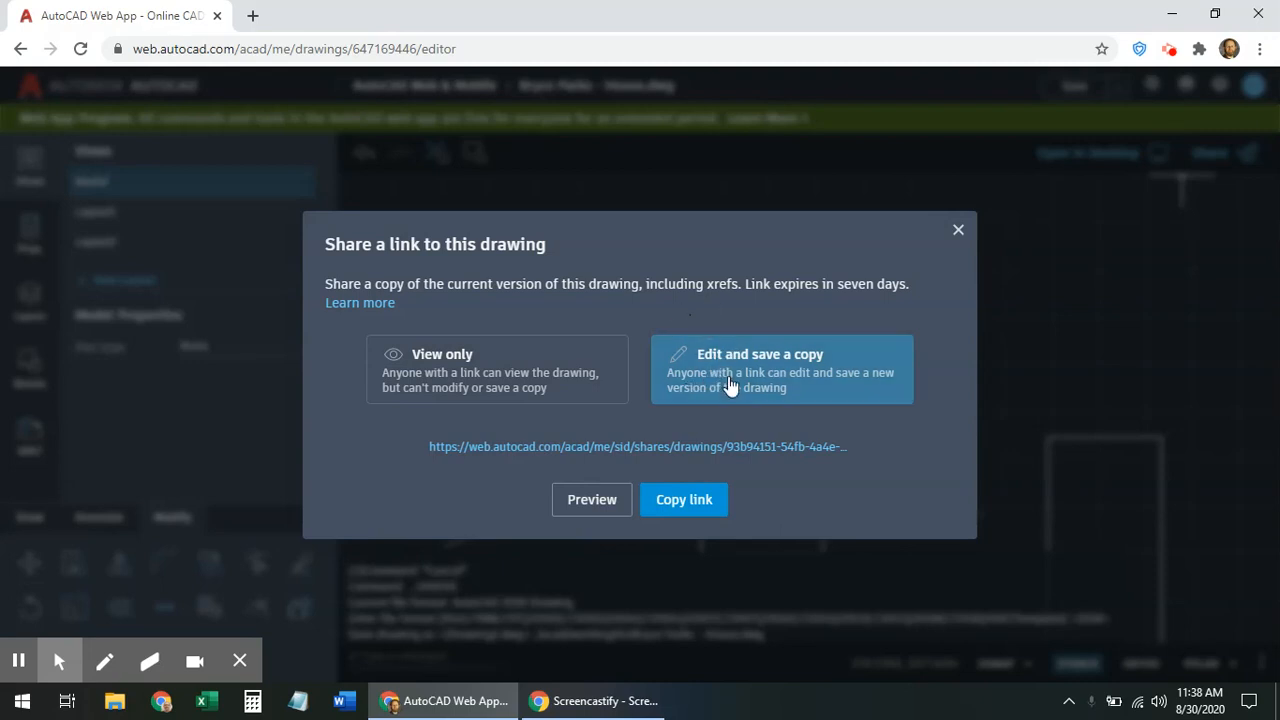
{"action": "left_click", "coordinate": [686, 503]}
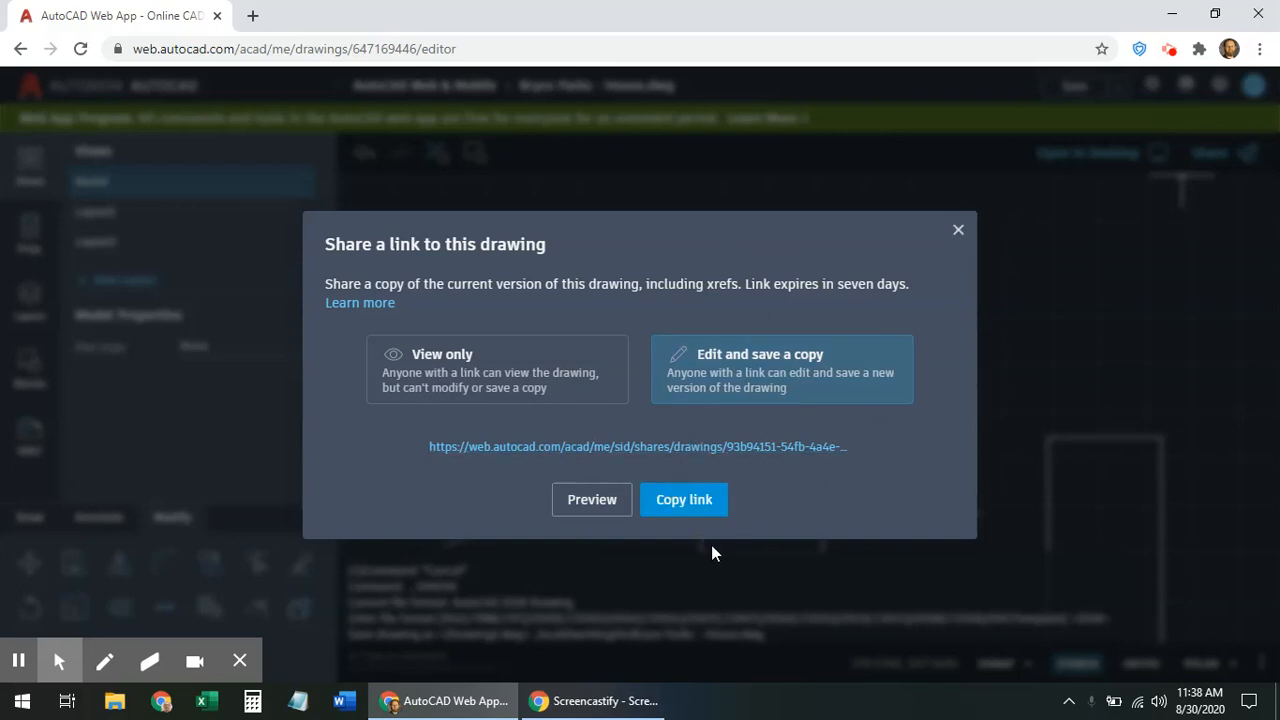
{"action": "left_click", "coordinate": [958, 231]}
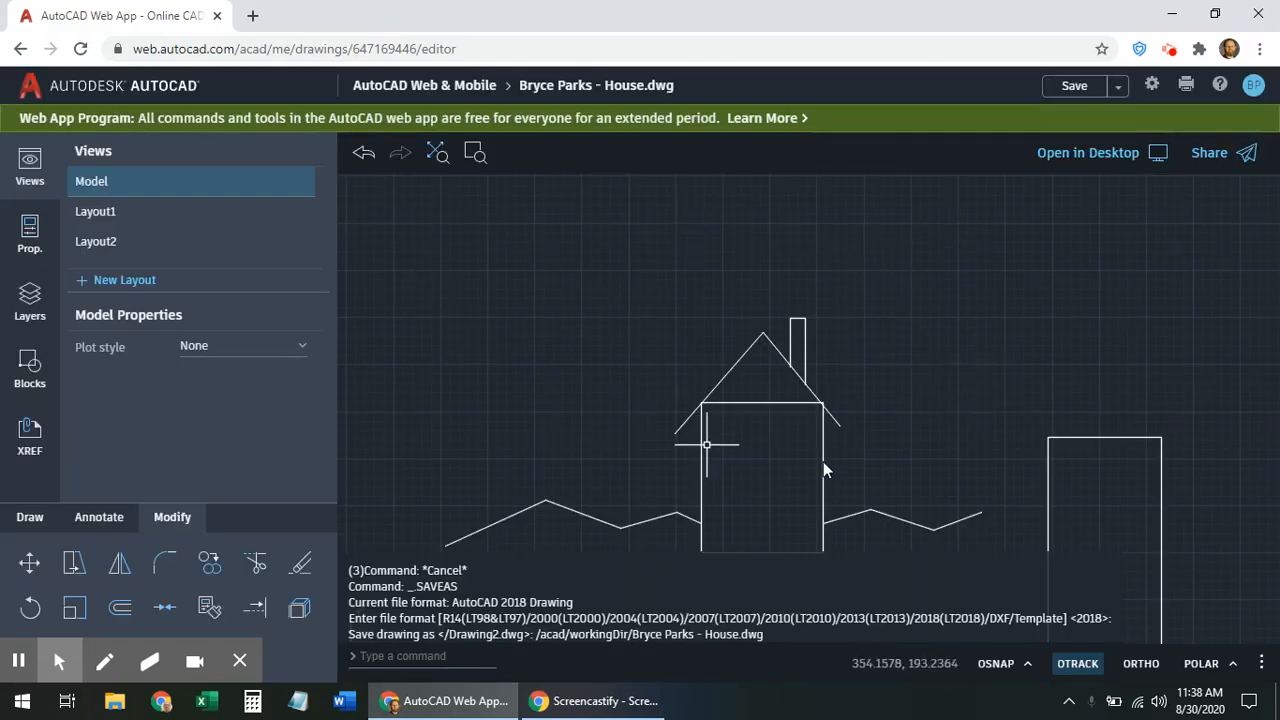
Save the drawing and return to the AutoCAD Web & Mobile file list
{"action": "left_click", "coordinate": [1070, 88]}
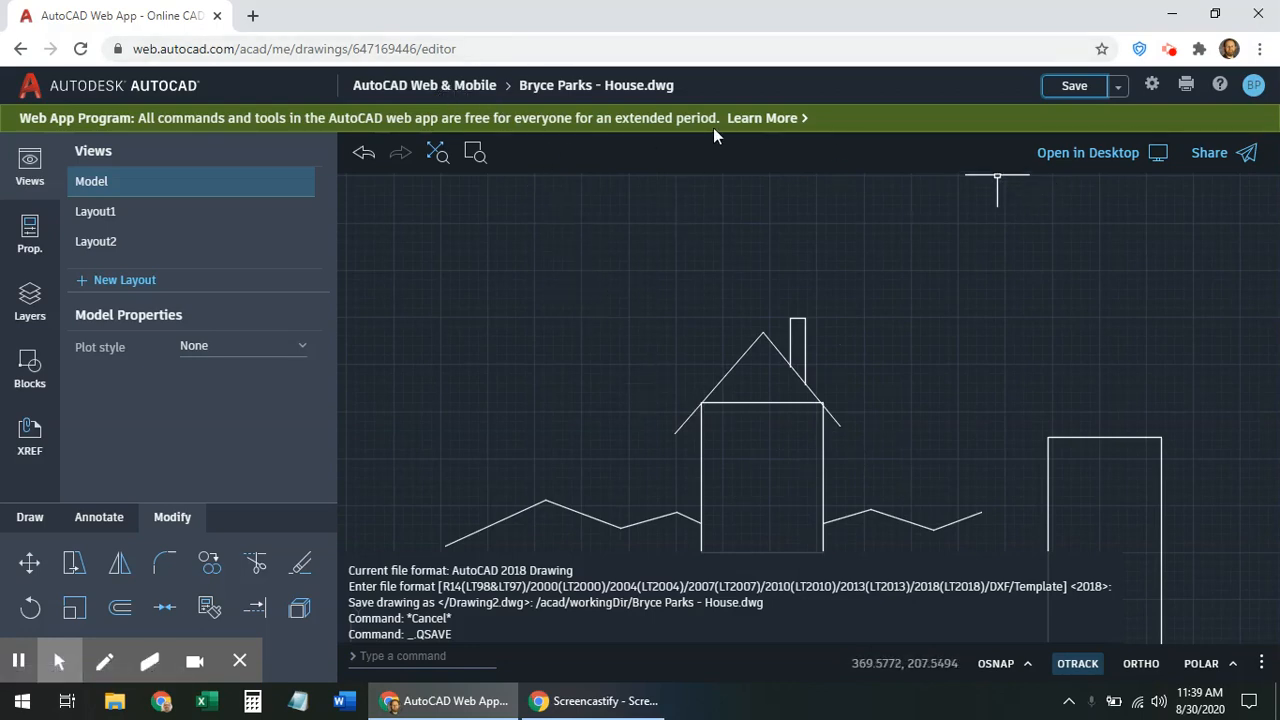
{"action": "left_click", "coordinate": [452, 86]}
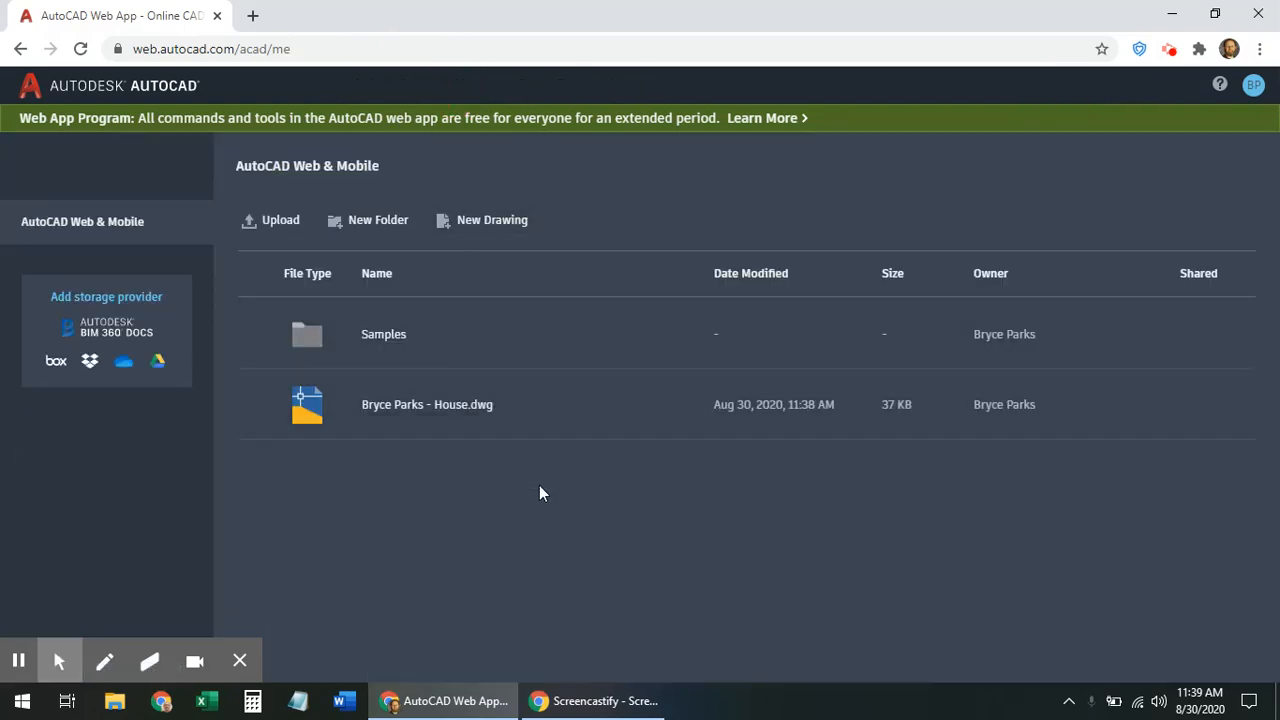
Open the saved house .dwg file from the file list
{"action": "left_click", "coordinate": [424, 406]}
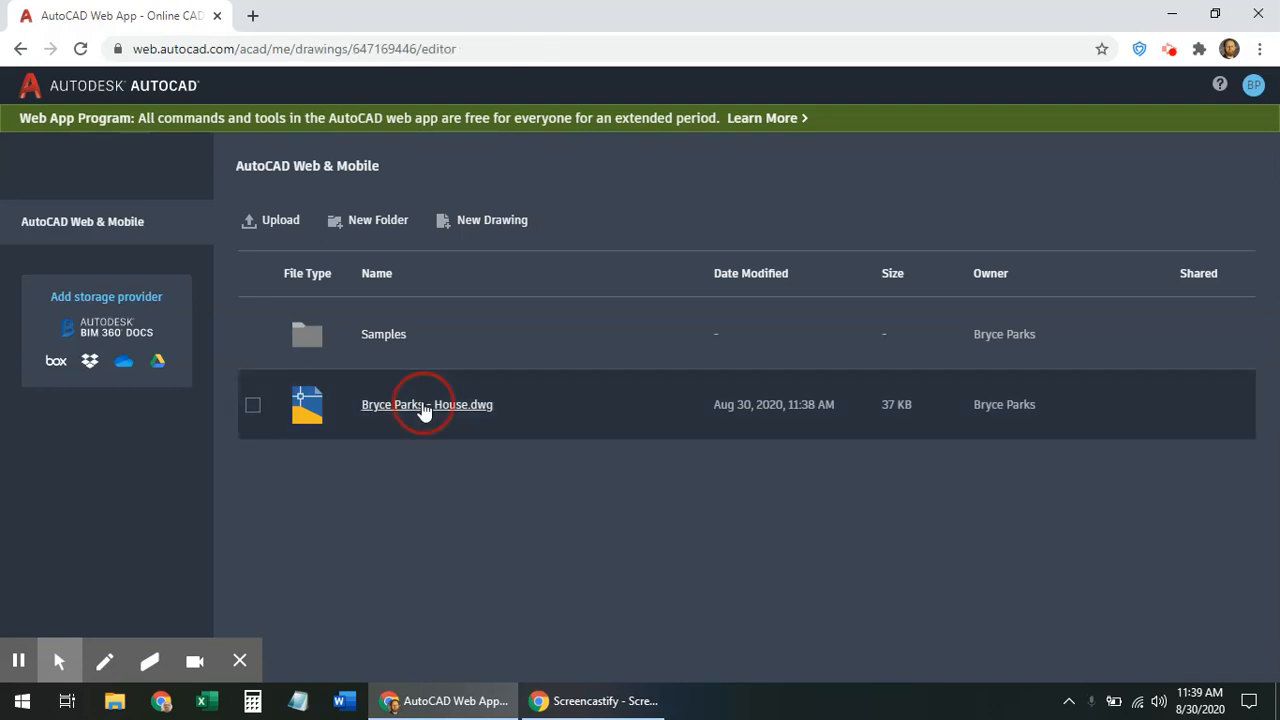